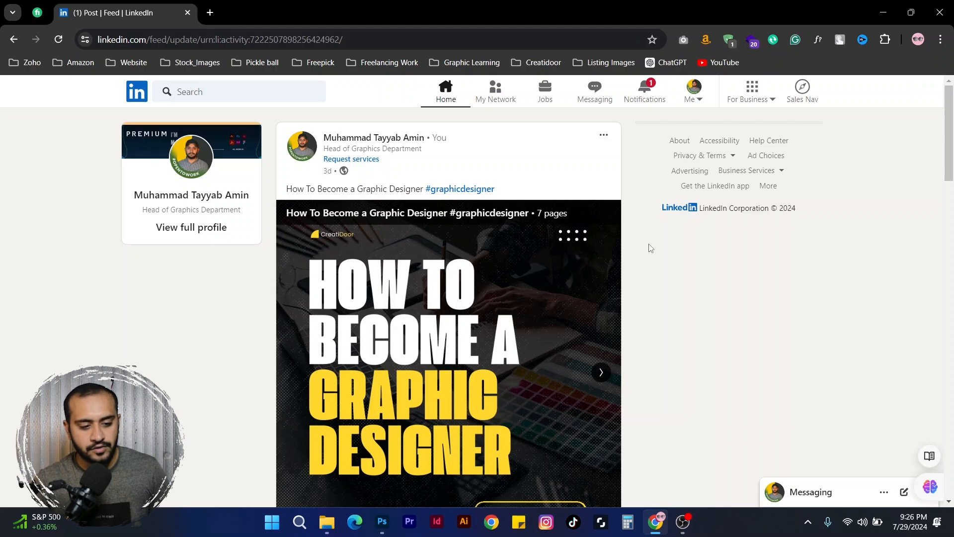
# Step: Examine the "How To Become a Graphic Designer" LinkedIn carousel post, its comments and reactions, and its post analytics
pyautogui.scroll(-1, 631, 253)
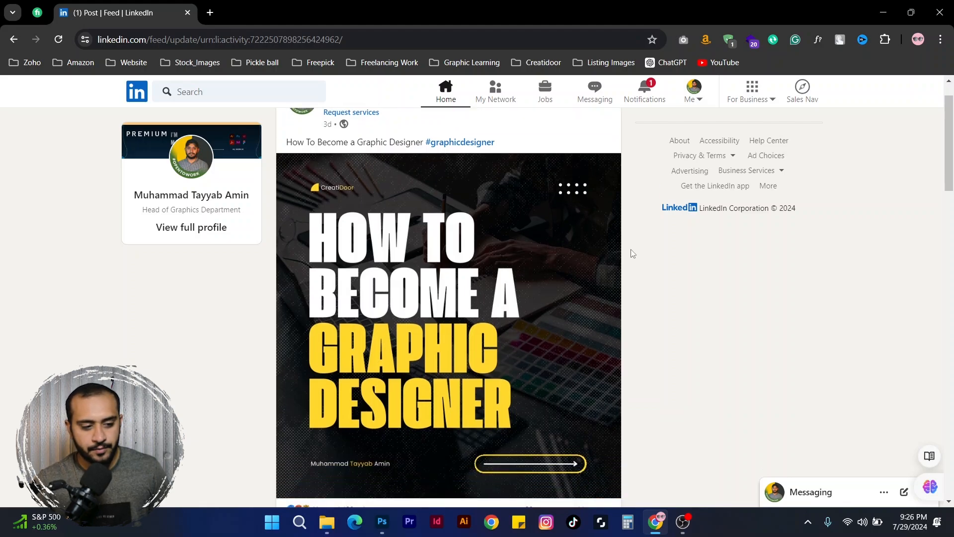
pyautogui.scroll(-8, 631, 252)
pyautogui.scroll(5, 631, 252)
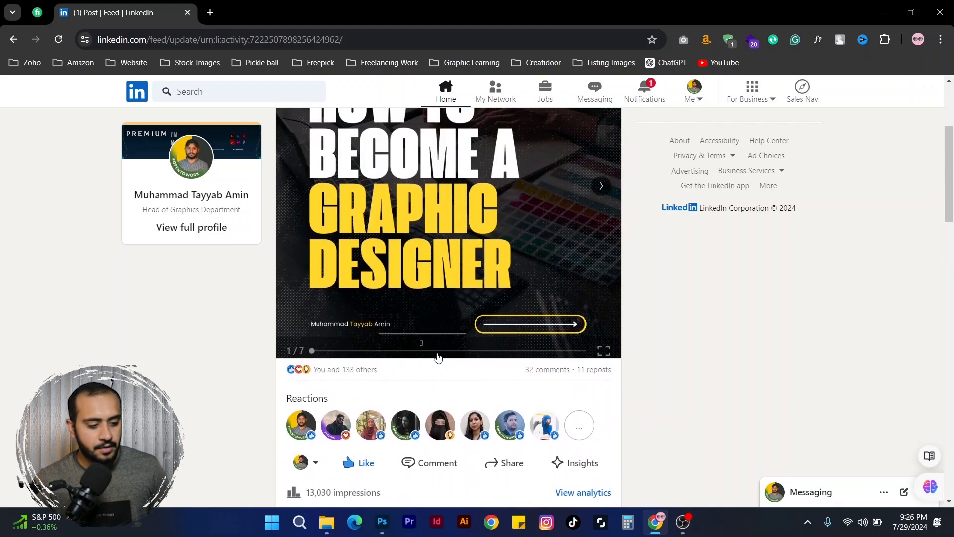
pyautogui.scroll(4, 650, 302)
pyautogui.scroll(-1, 362, 152)
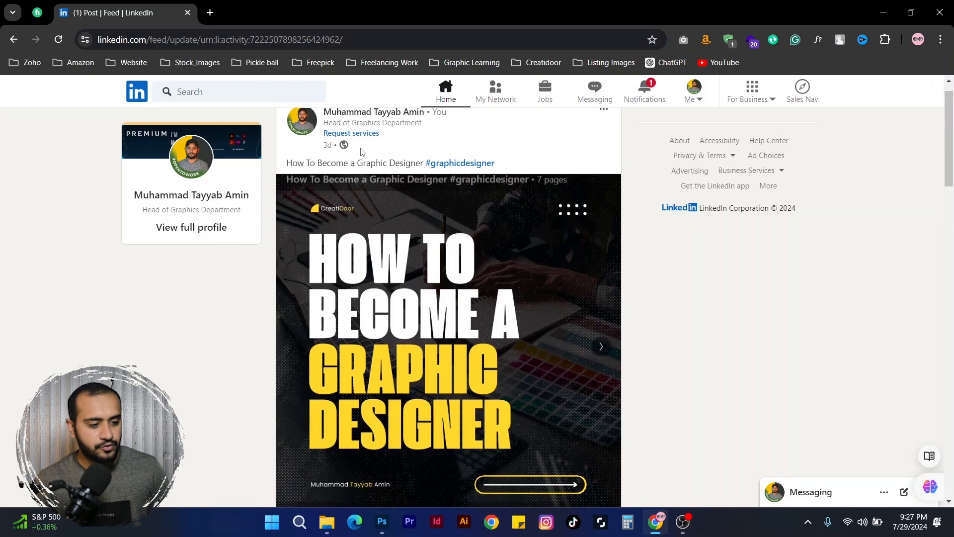
pyautogui.scroll(-3, 625, 268)
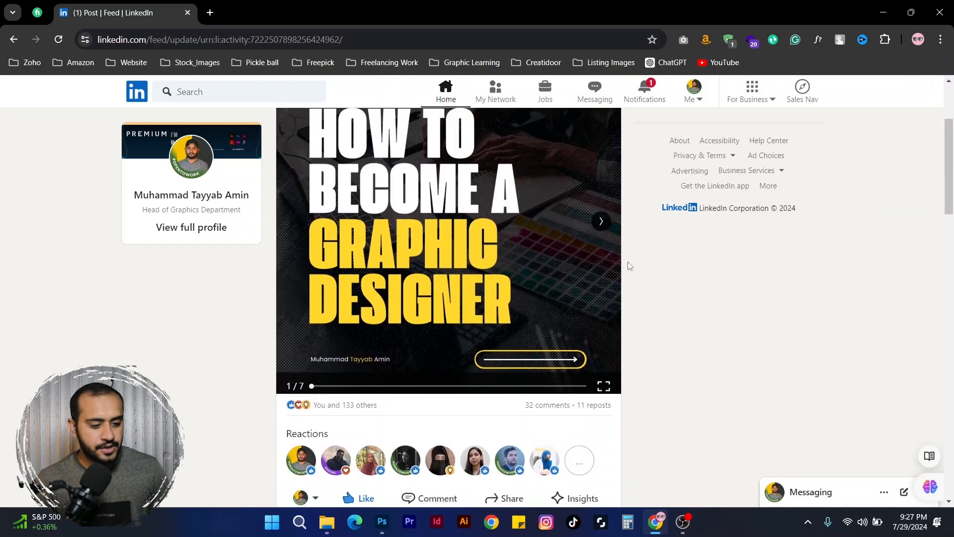
pyautogui.scroll(-5, 651, 328)
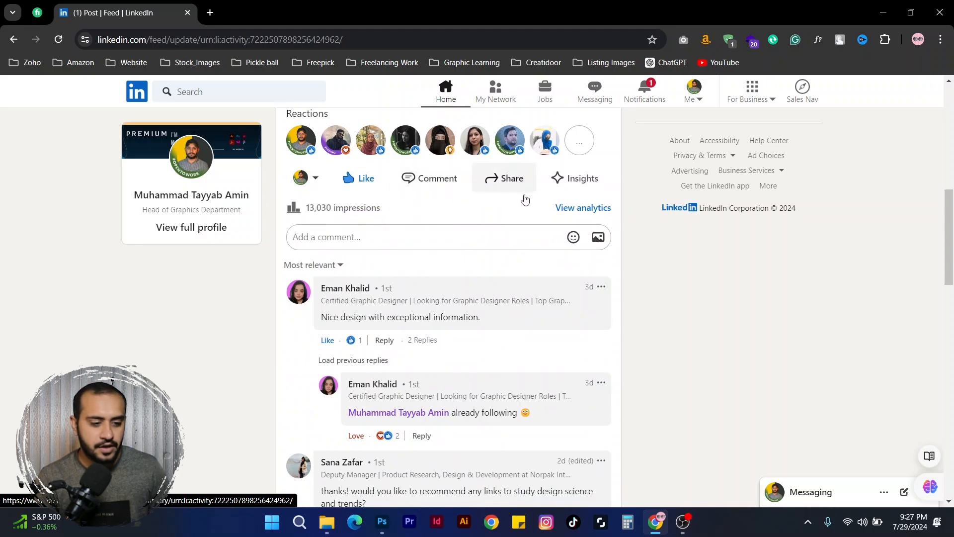
pyautogui.click(575, 216)
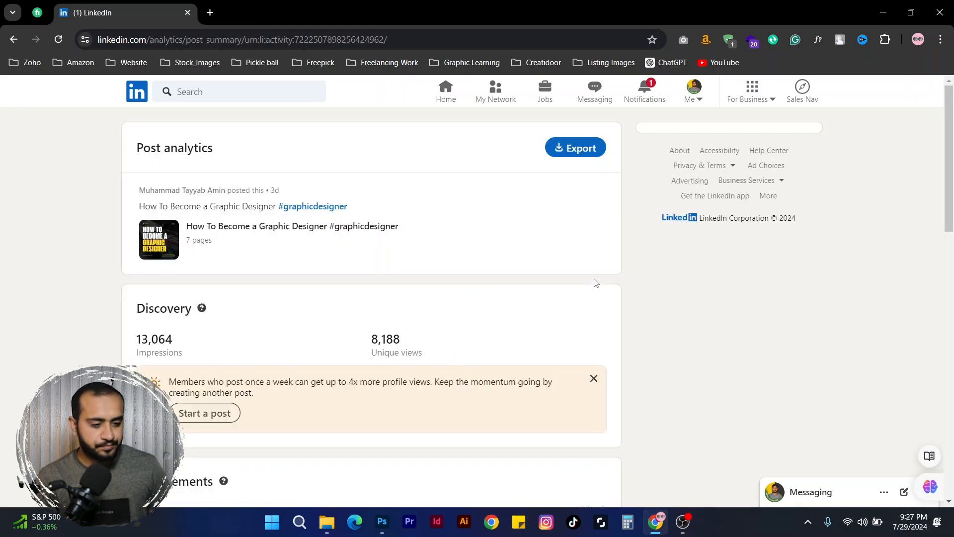
pyautogui.scroll(-1, 625, 279)
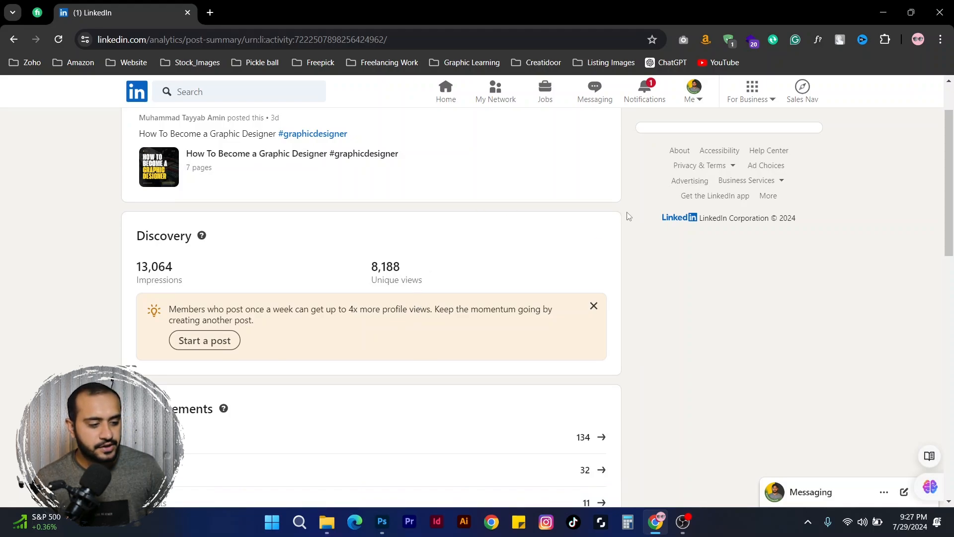
pyautogui.scroll(1, 627, 216)
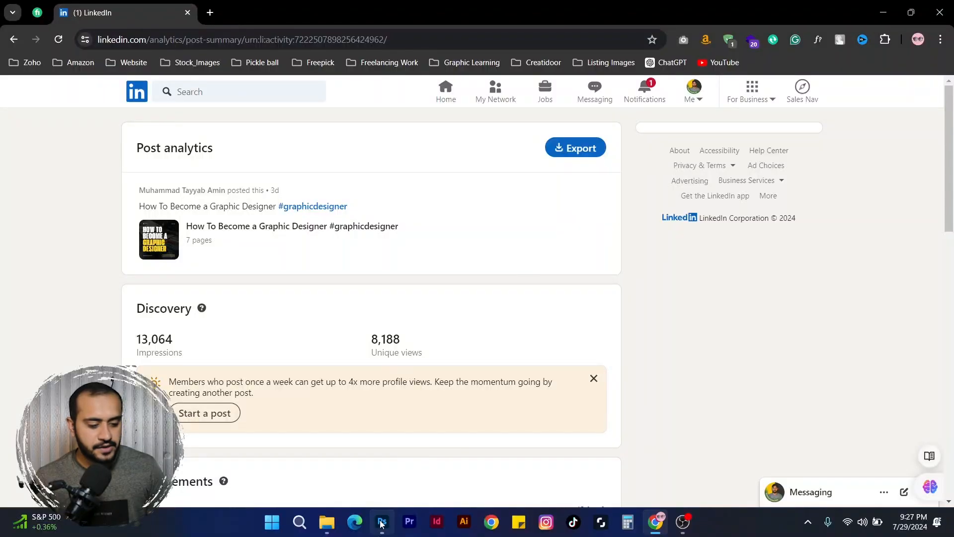
# Step: Switch to Photoshop and create a new document 1080*10 pixels wide and 1080 pixels high at 300 pixels/inch
pyautogui.click(381, 521)
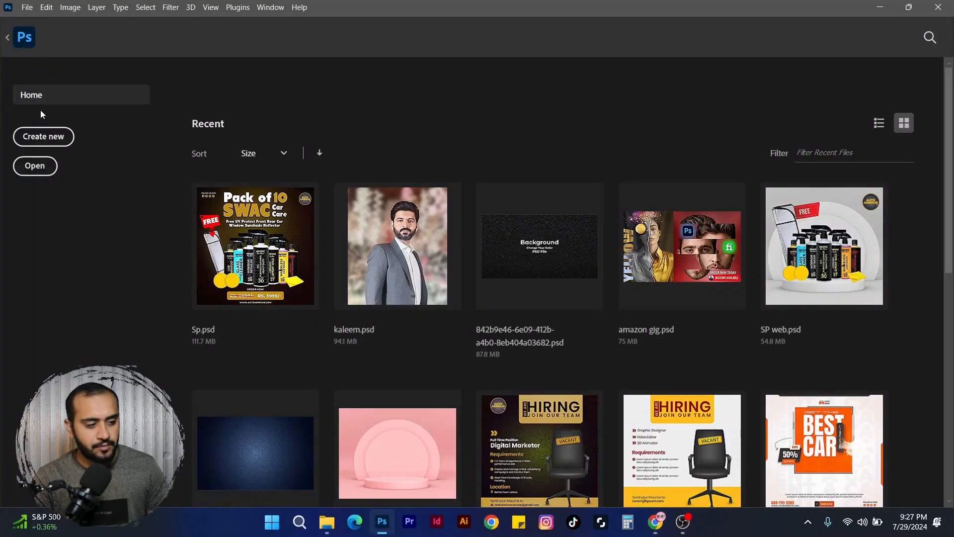
pyautogui.click(53, 143)
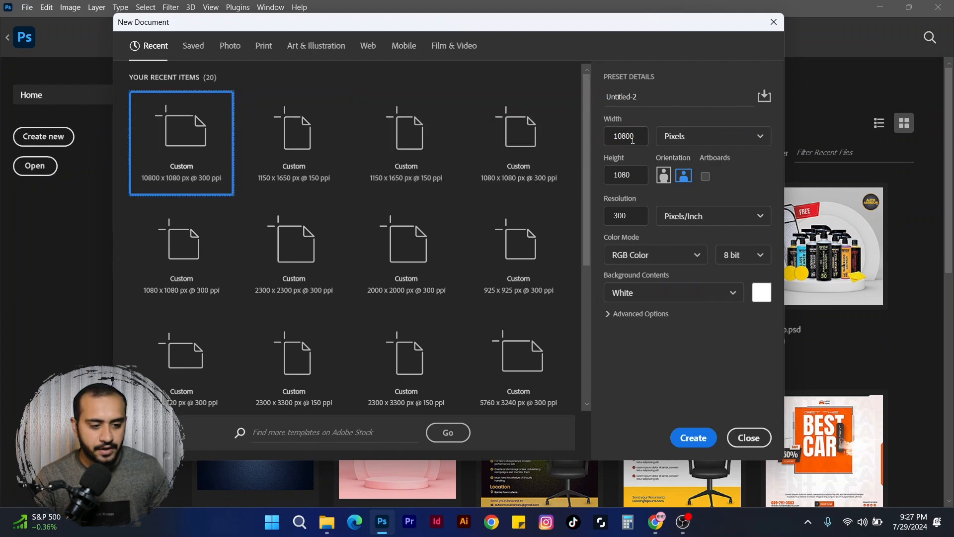
pyautogui.moveTo(633, 139); pyautogui.dragTo(613, 140)
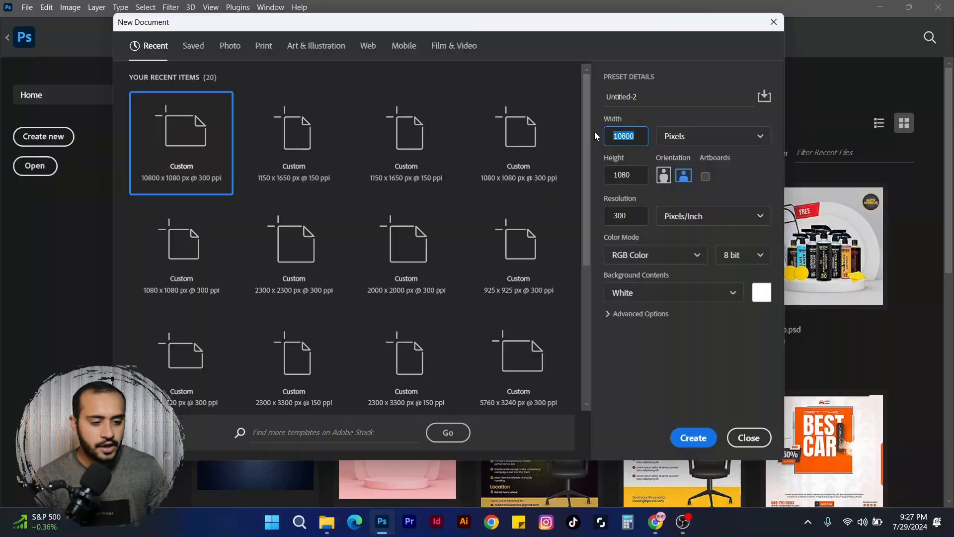
pyautogui.write('108')
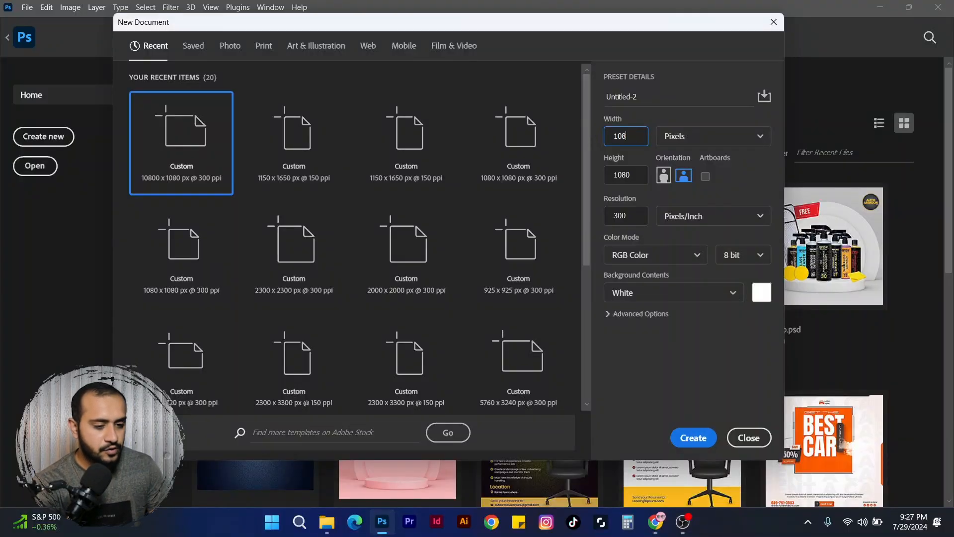
pyautogui.write('0*10')
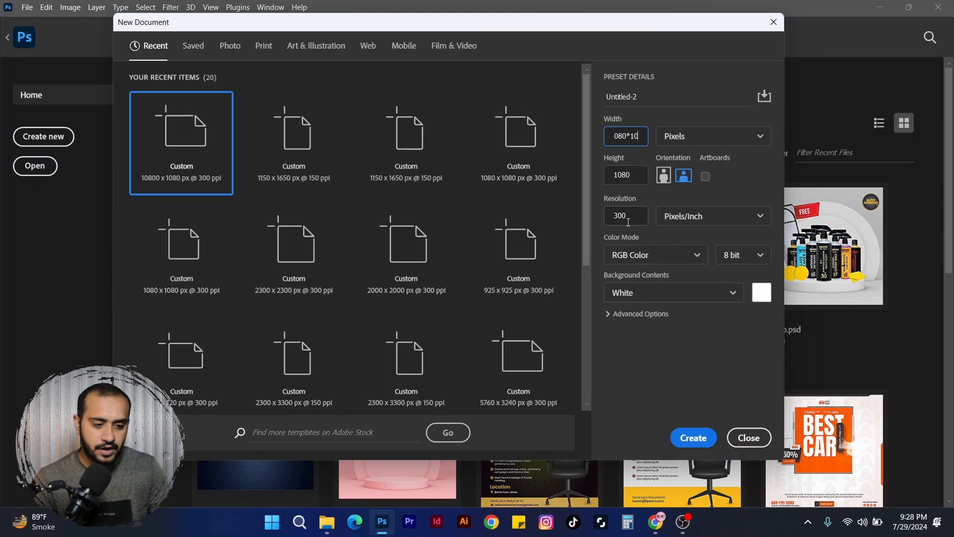
pyautogui.click(693, 437)
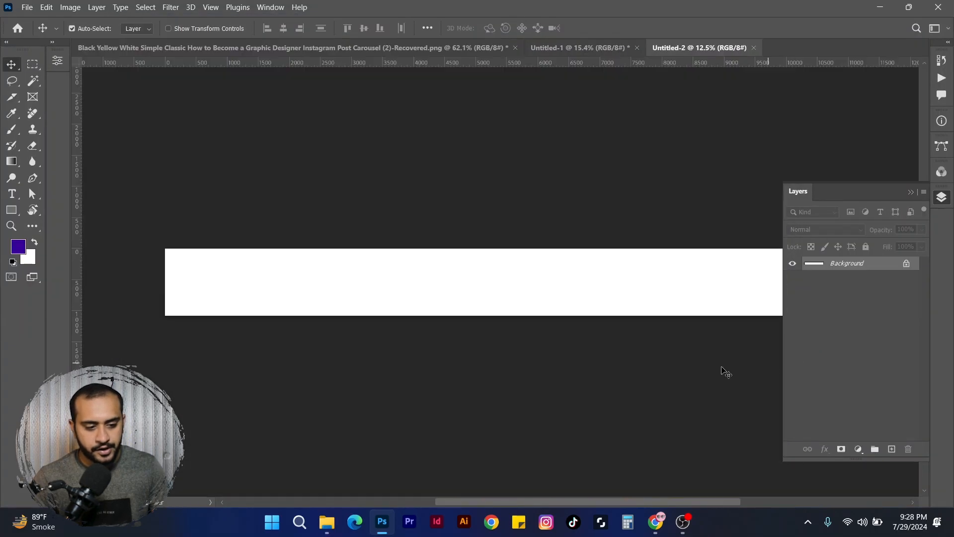
# Step: Add a new guide layout with 10 columns, no column width or gutter, and Light Red guides
pyautogui.click(910, 194)
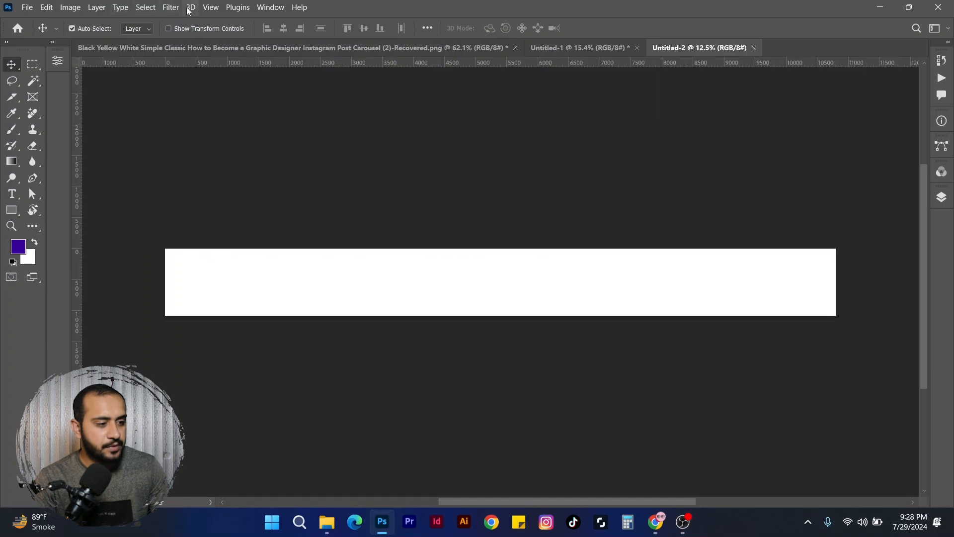
pyautogui.click(210, 7)
pyautogui.moveTo(251, 319)
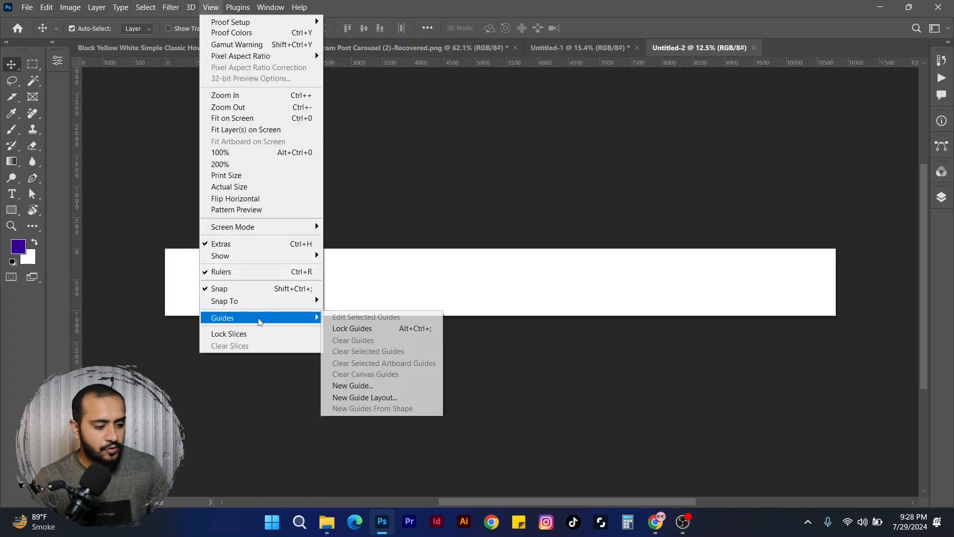
pyautogui.click(390, 398)
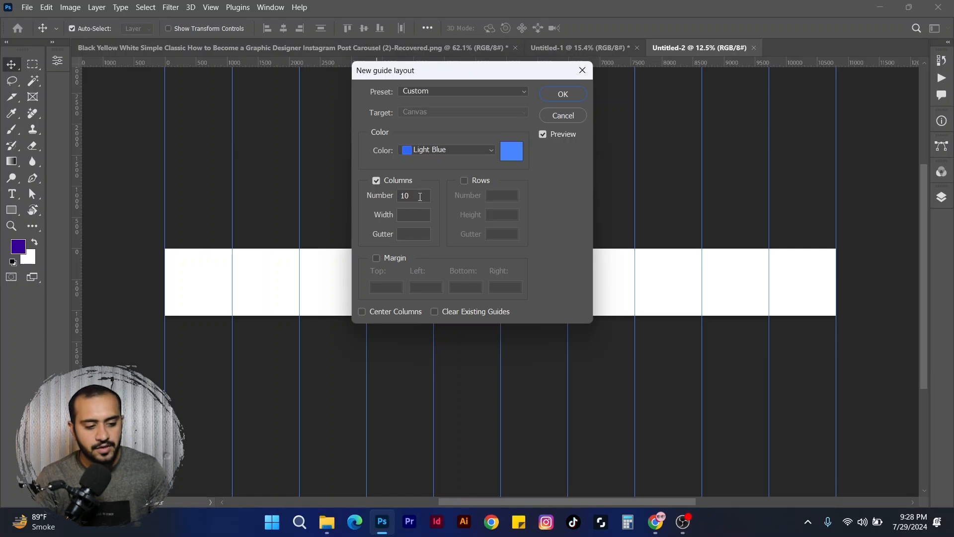
pyautogui.click(409, 216)
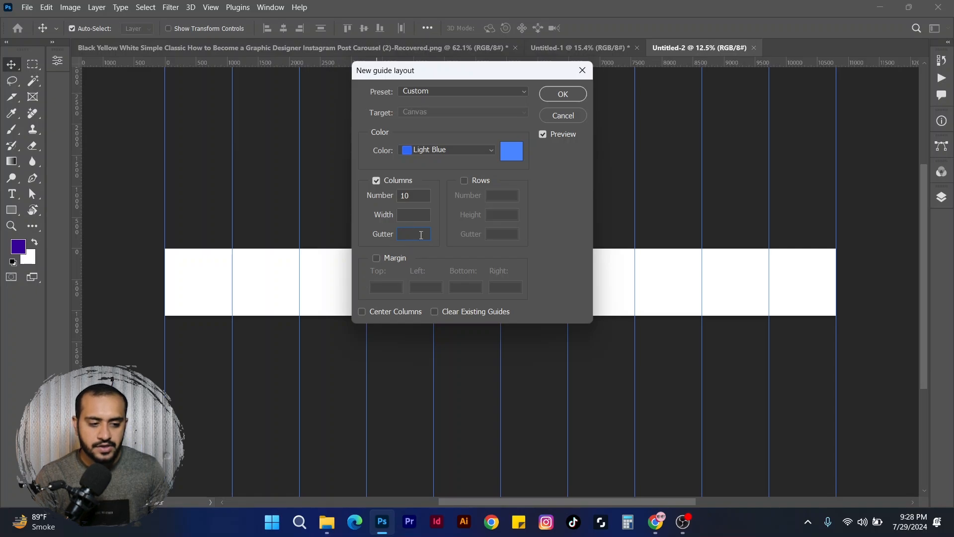
pyautogui.click(485, 151)
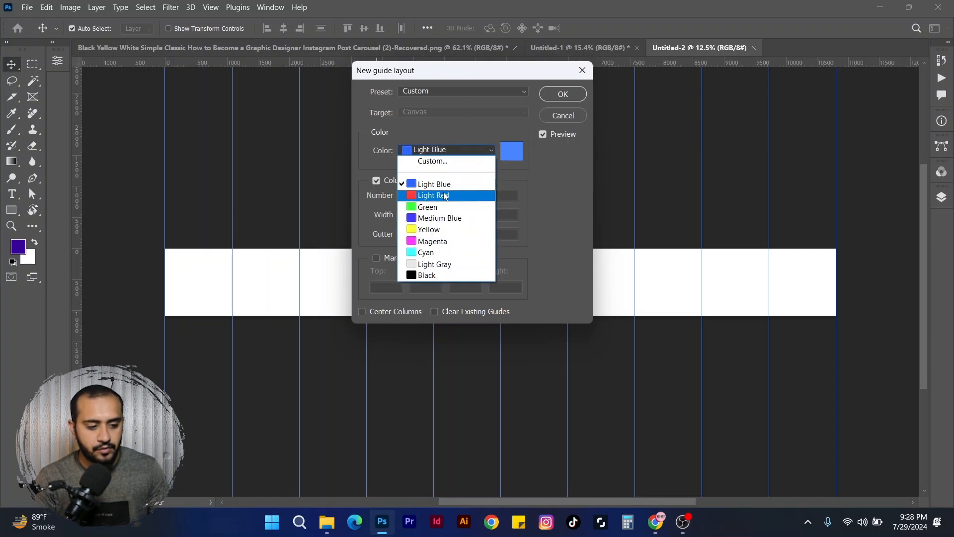
pyautogui.click(450, 196)
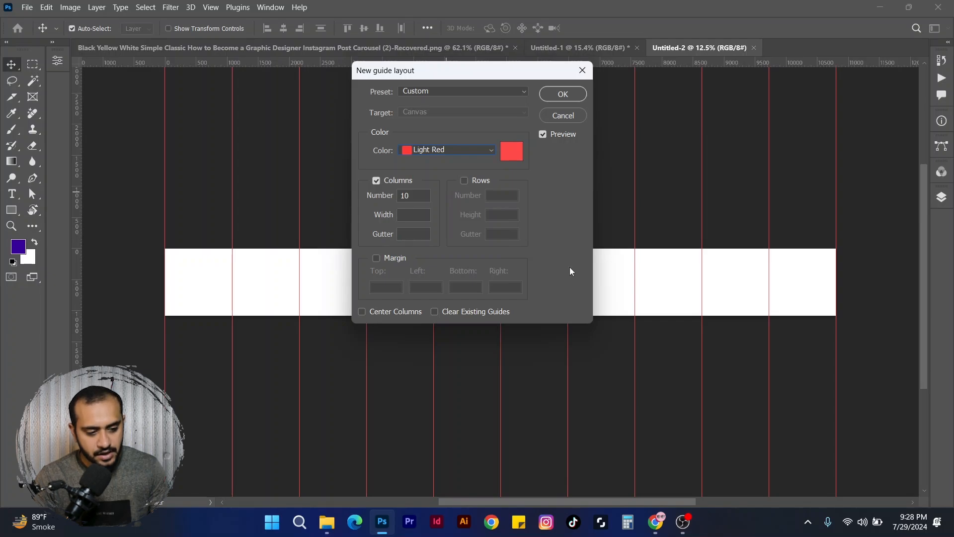
pyautogui.click(564, 94)
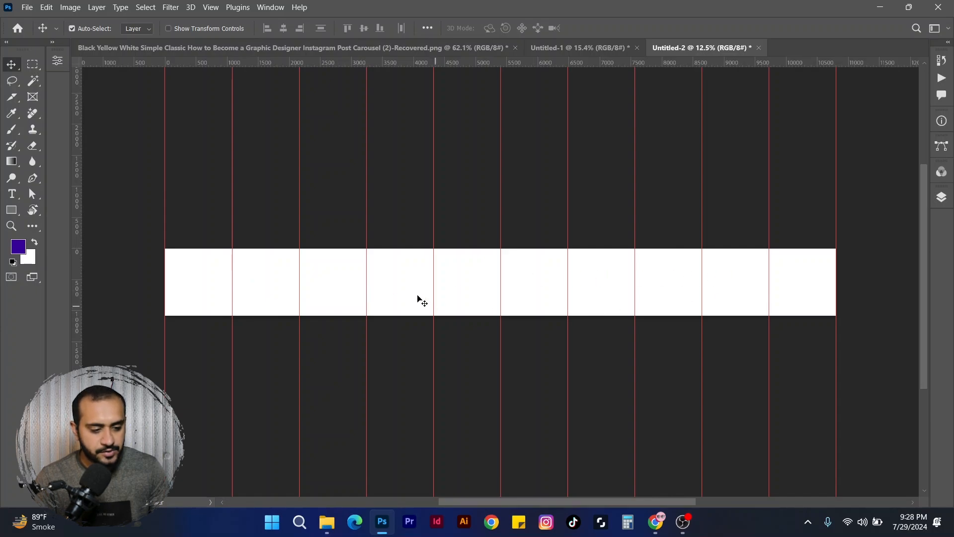
# Step: Use the Slice tool to create slices from the guides across the whole canvas
pyautogui.click(16, 102)
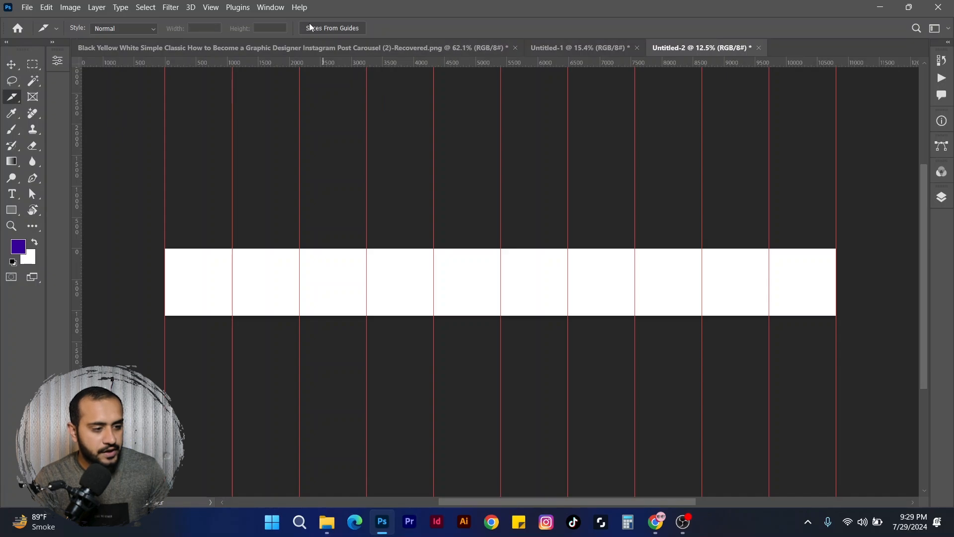
pyautogui.click(329, 30)
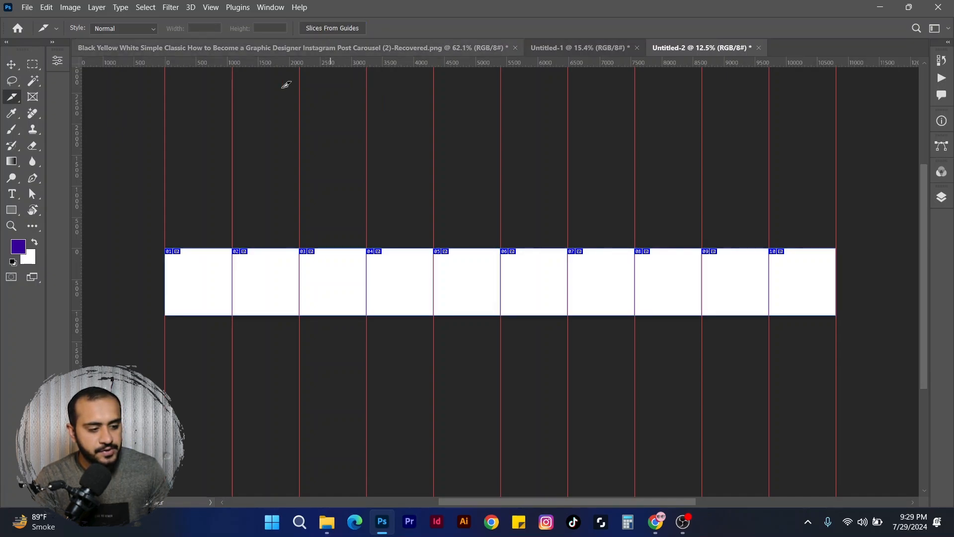
pyautogui.hotkey('ctrl', 'space')
pyautogui.moveTo(188, 255); pyautogui.dragTo(241, 251)
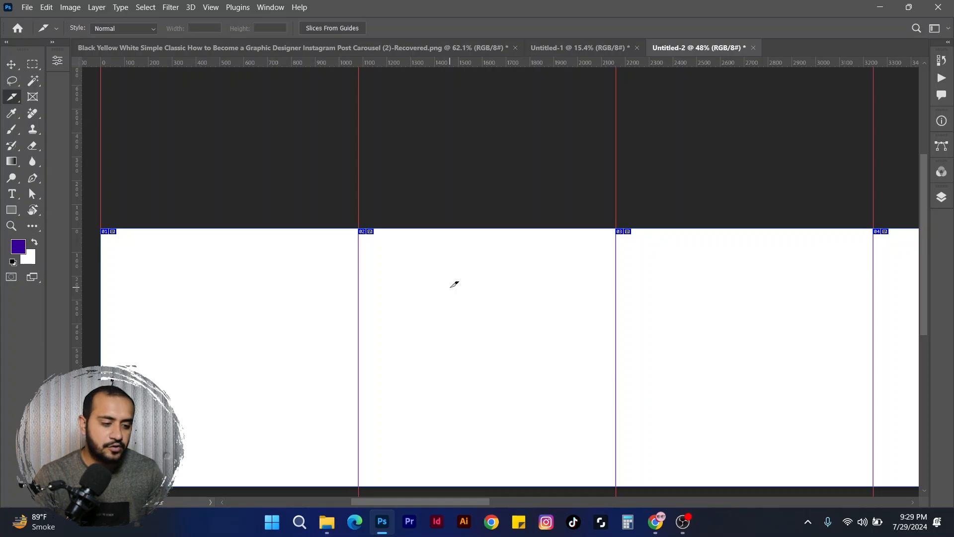
pyautogui.click(11, 65)
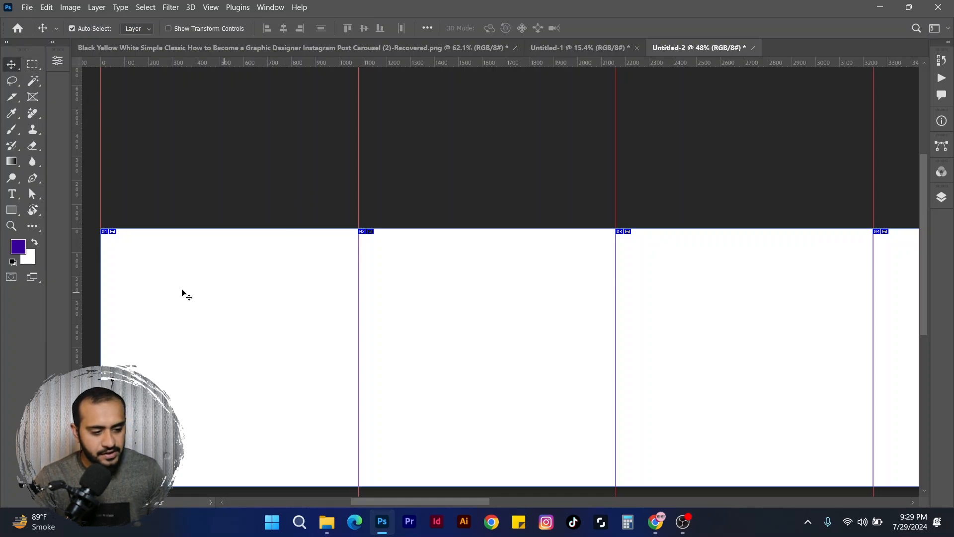
pyautogui.scroll(-1, 441, 184)
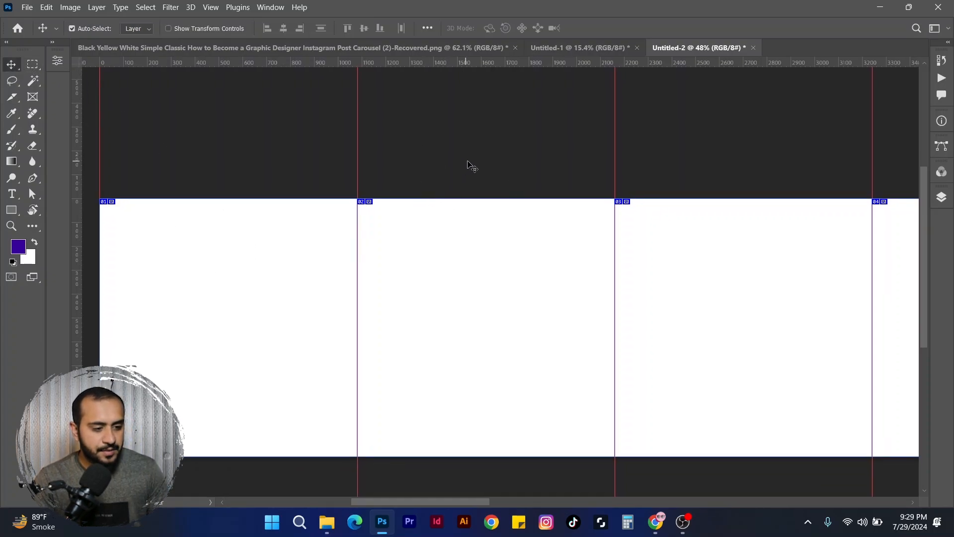
pyautogui.scroll(-1, 464, 164)
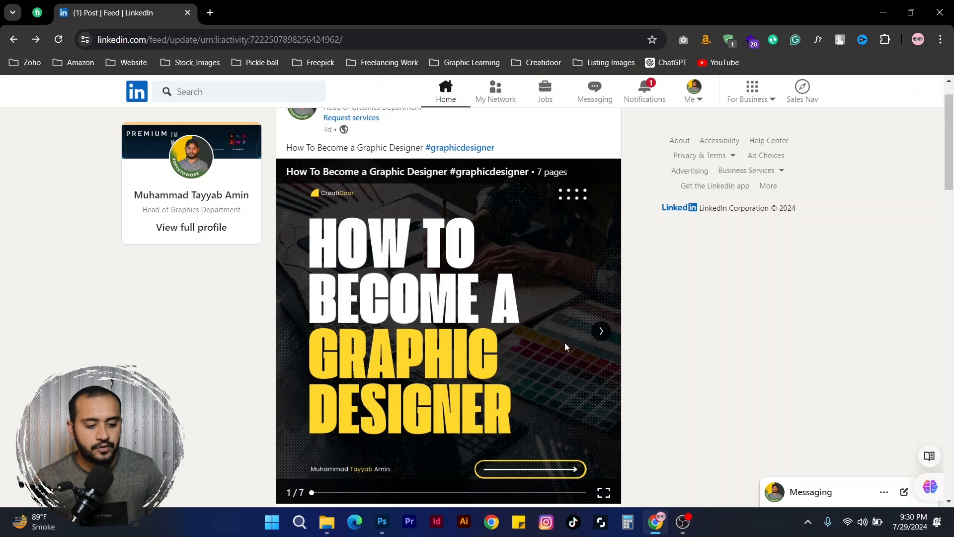
# Step: Switch back to Photoshop and create a 900 x 900 px rectangle shape near the first carousel page
pyautogui.click(381, 521)
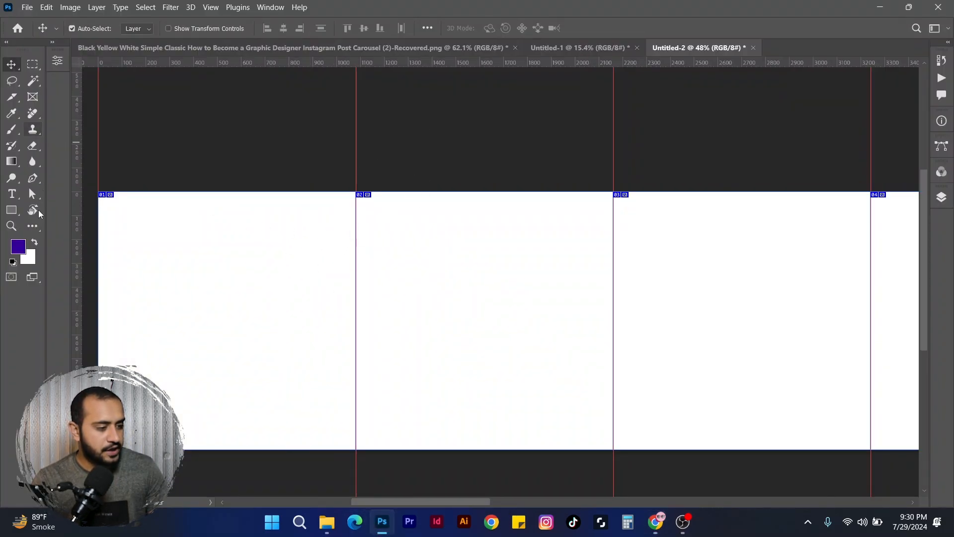
pyautogui.click(11, 210)
pyautogui.click(345, 246)
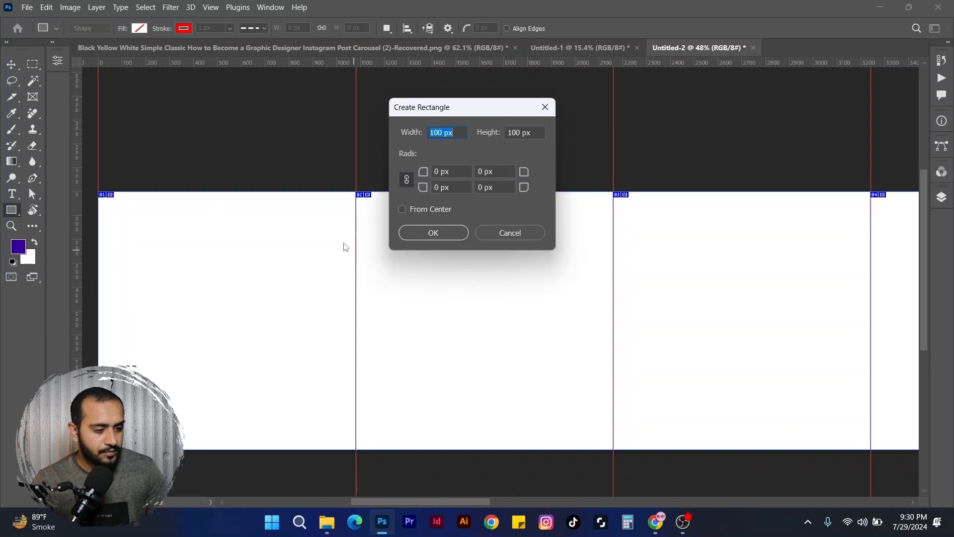
pyautogui.write('900')
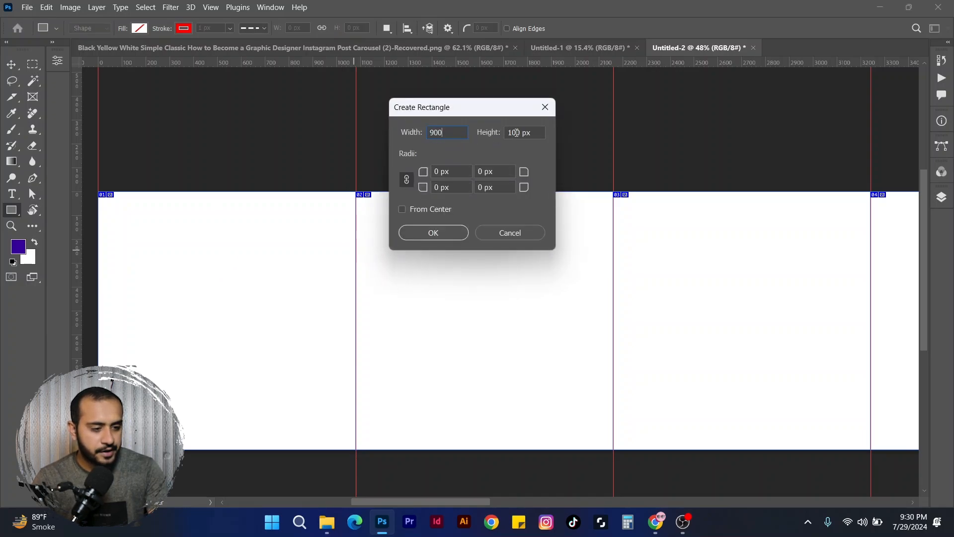
pyautogui.write('9')
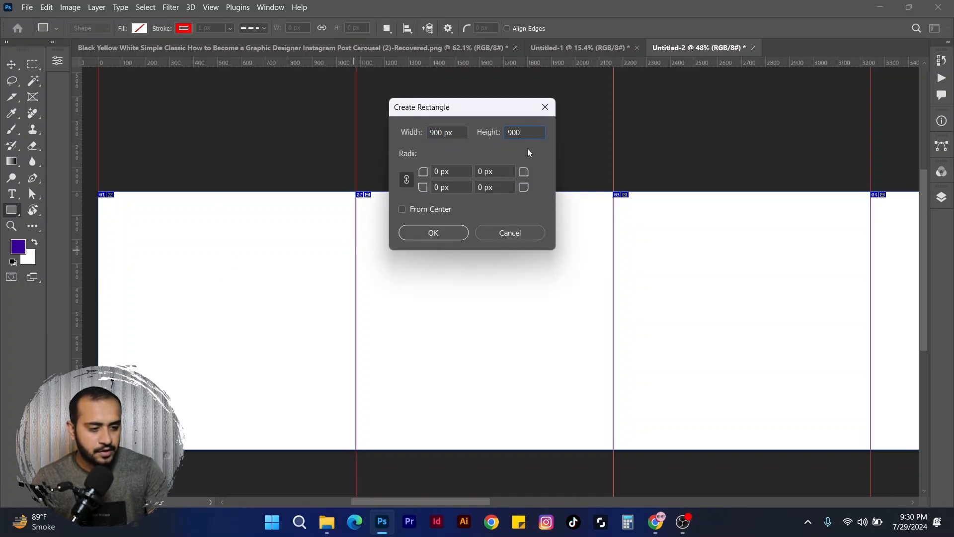
pyautogui.click(444, 241)
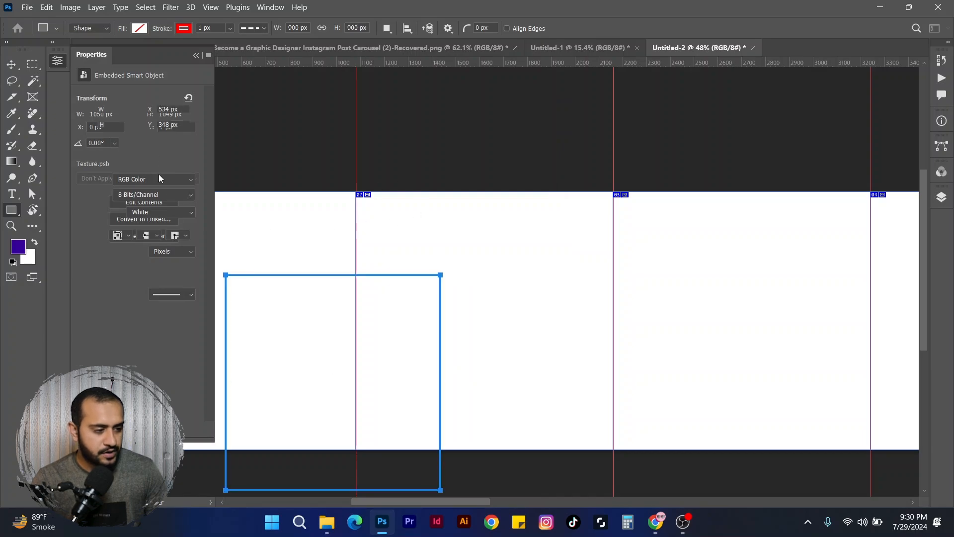
# Step: Fill the 900 px rectangle with the yellow from the recently used colors
pyautogui.click(116, 184)
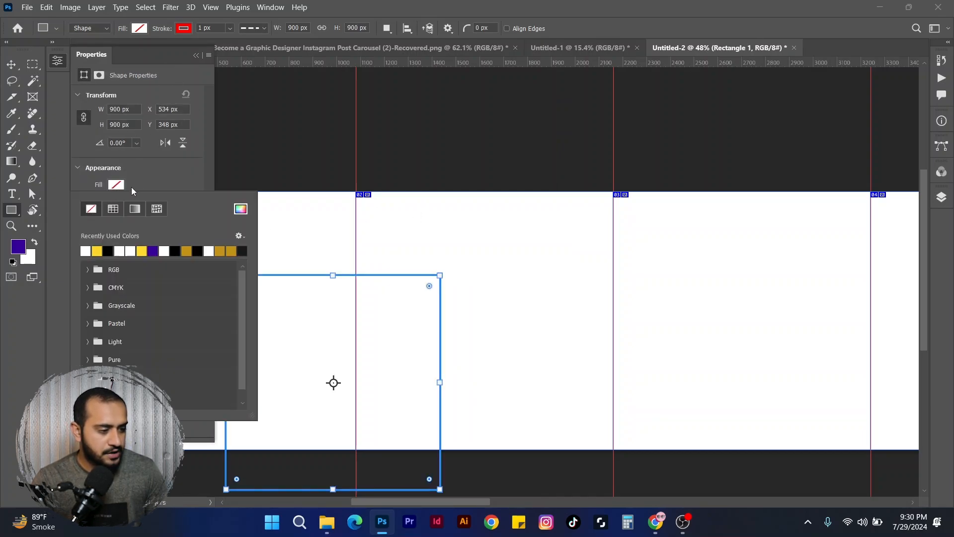
pyautogui.click(98, 251)
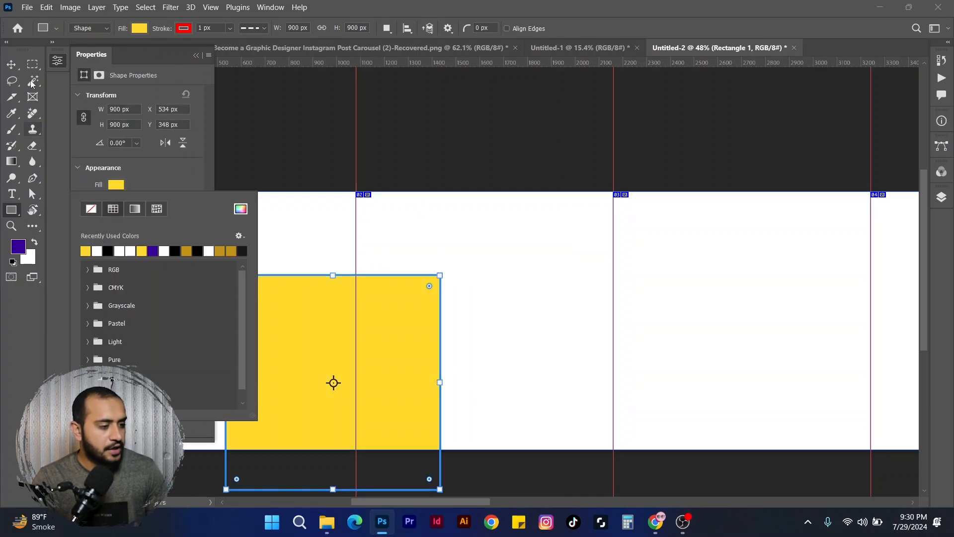
pyautogui.click(12, 64)
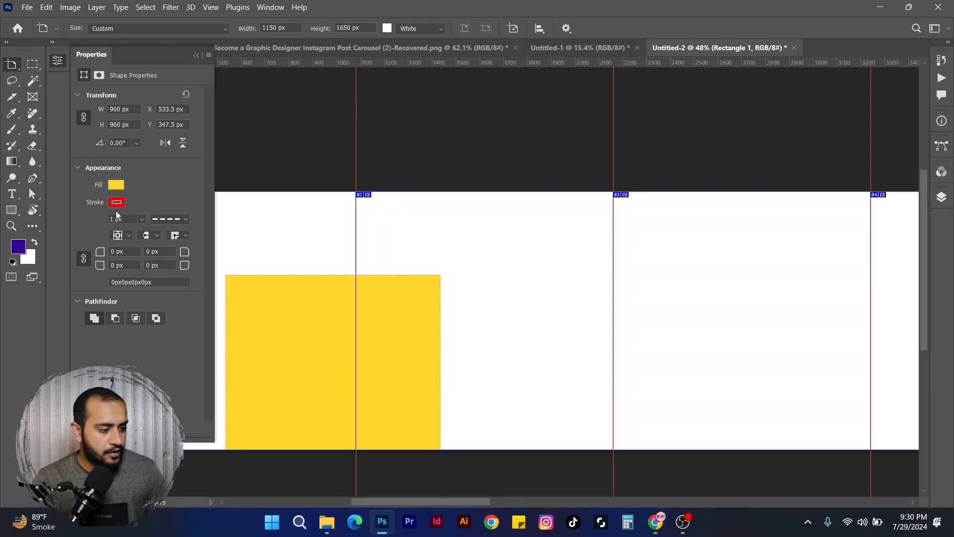
# Step: Remove the stroke from the yellow 900 px rectangle
pyautogui.click(117, 202)
pyautogui.press('v')
pyautogui.click(89, 227)
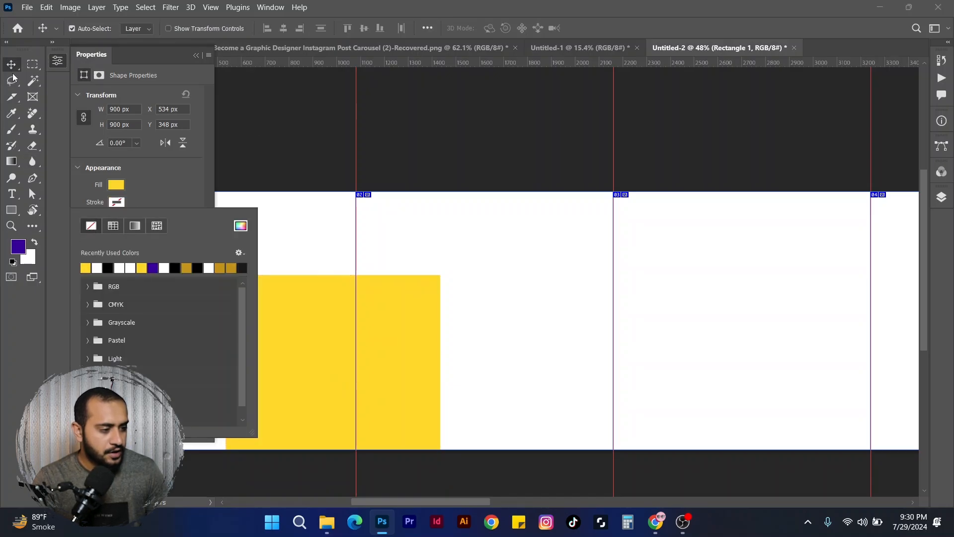
pyautogui.click(196, 55)
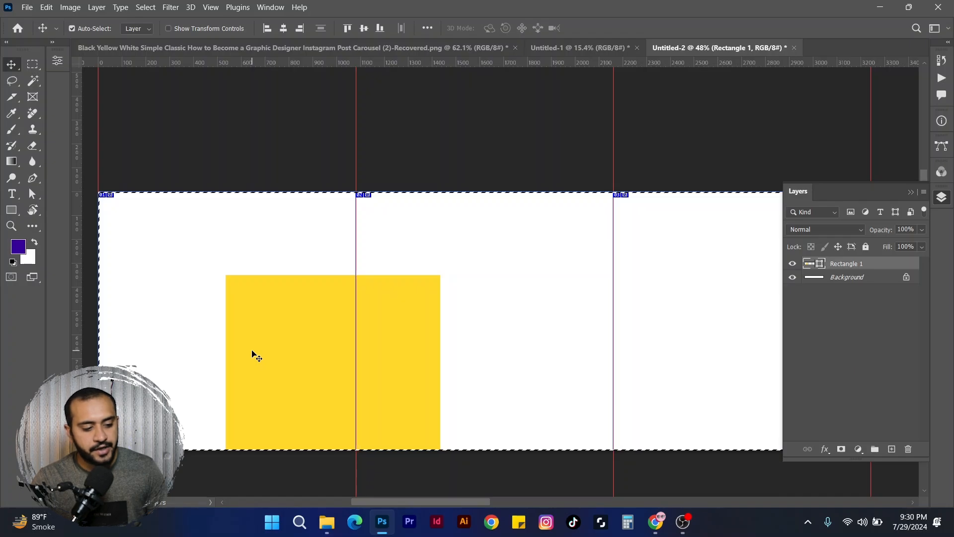
# Step: Align the yellow square to the canvas's top-left corner, then move it inward to leave roughly even margins within the first page
pyautogui.click(282, 29)
pyautogui.click(269, 32)
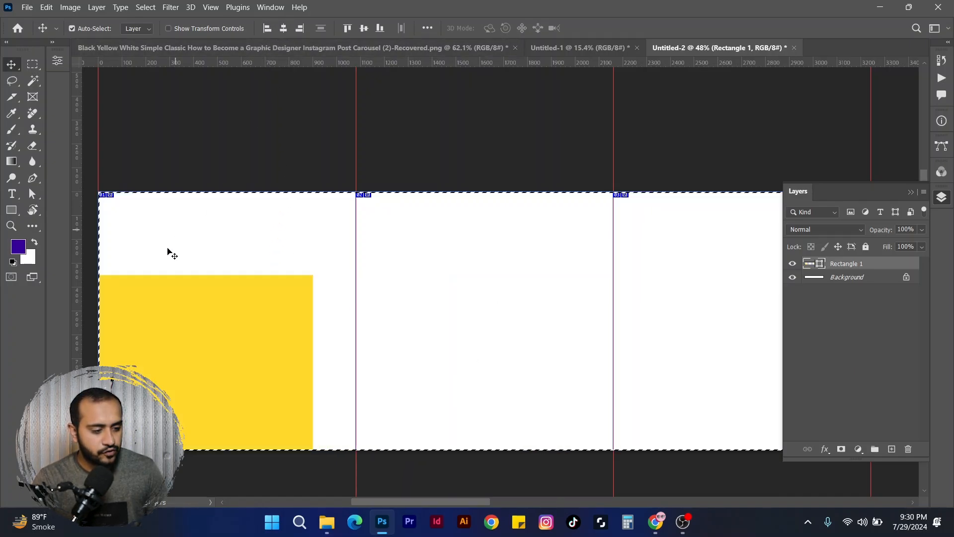
pyautogui.click(349, 28)
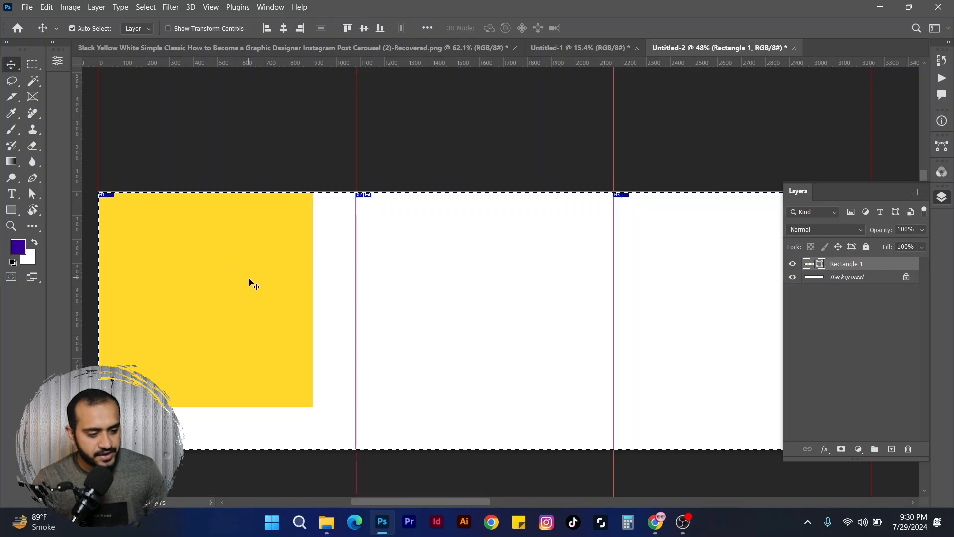
pyautogui.moveTo(252, 282); pyautogui.dragTo(269, 302)
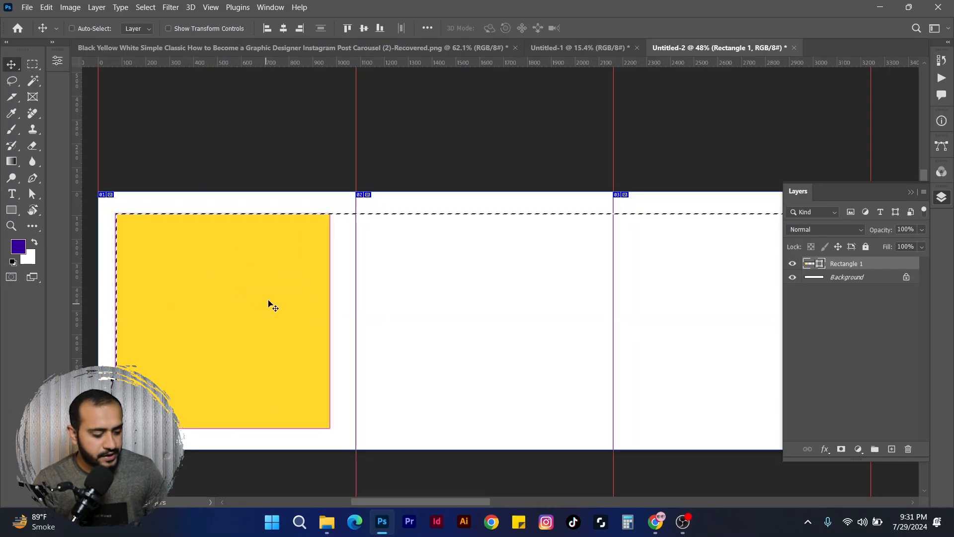
pyautogui.hotkey('ctrl', 'd')
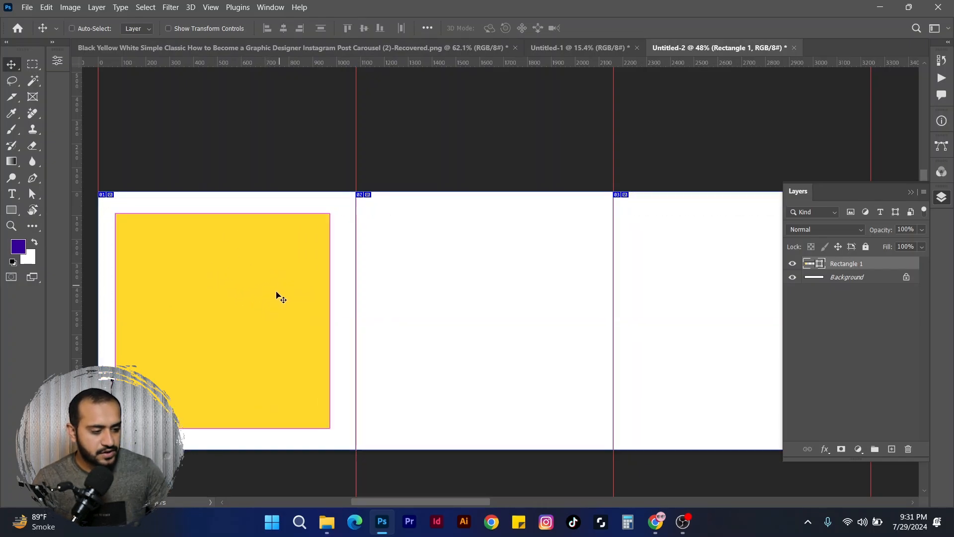
pyautogui.keyDown('ctrl'); pyautogui.click(261, 186); pyautogui.keyUp('ctrl')
pyautogui.moveTo(242, 292); pyautogui.dragTo(246, 294)
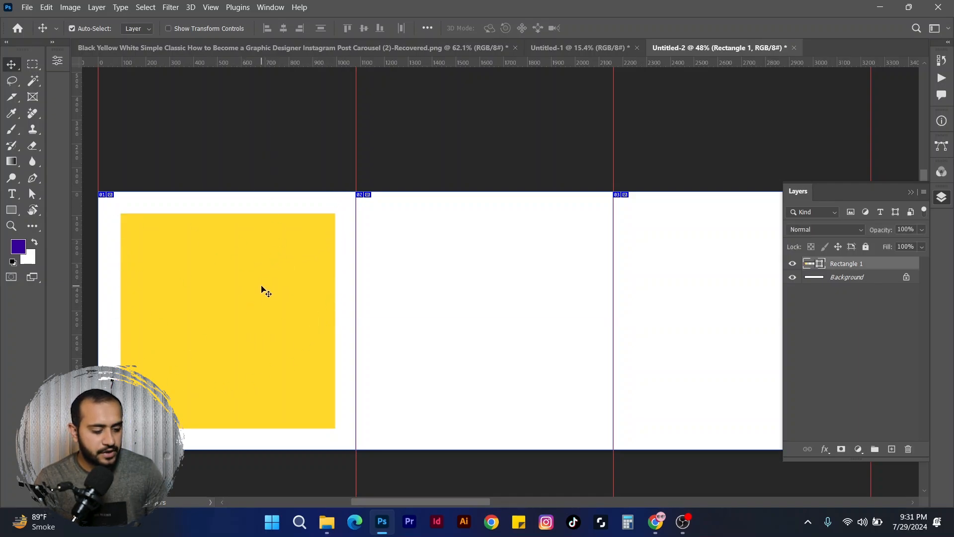
# Step: Create a 1080 x 1080 px rectangle shape over the second carousel page
pyautogui.click(12, 210)
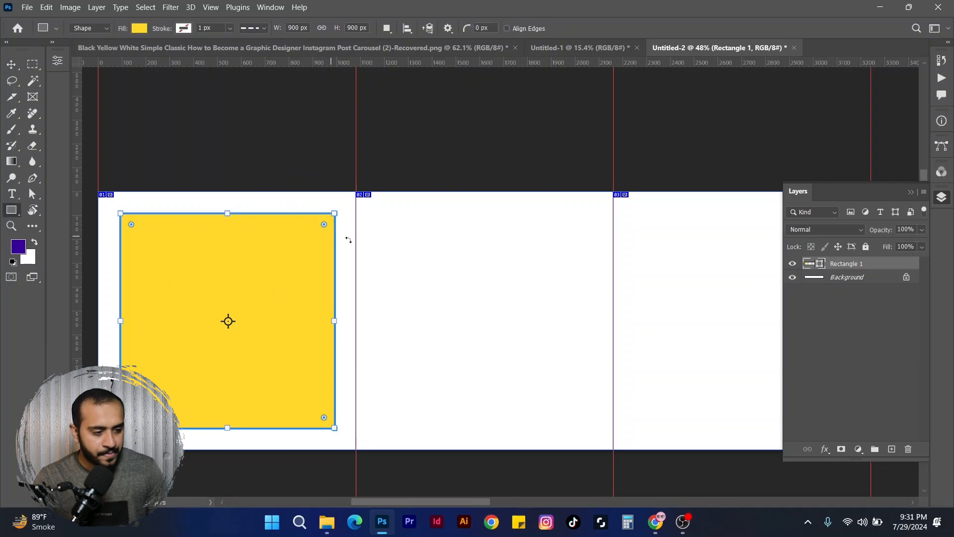
pyautogui.click(402, 276)
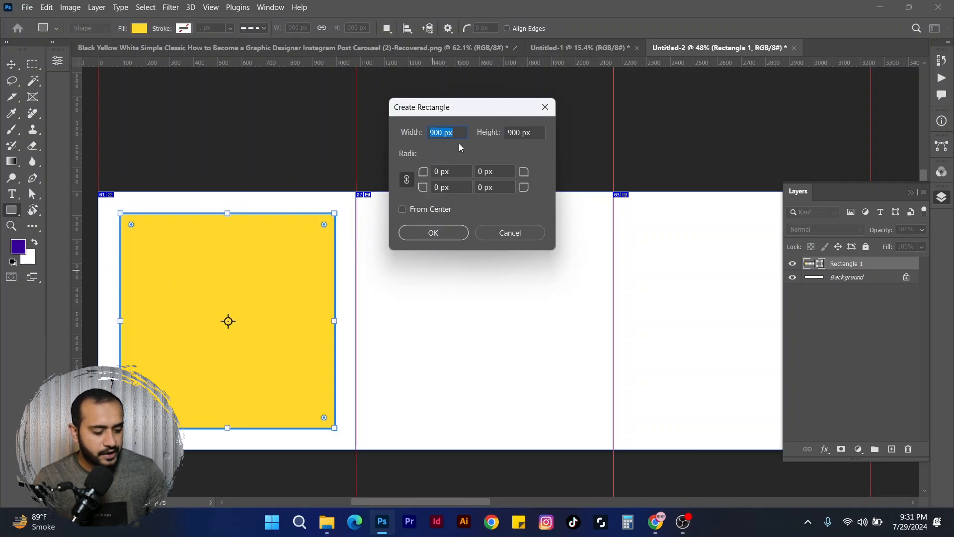
pyautogui.write('1080')
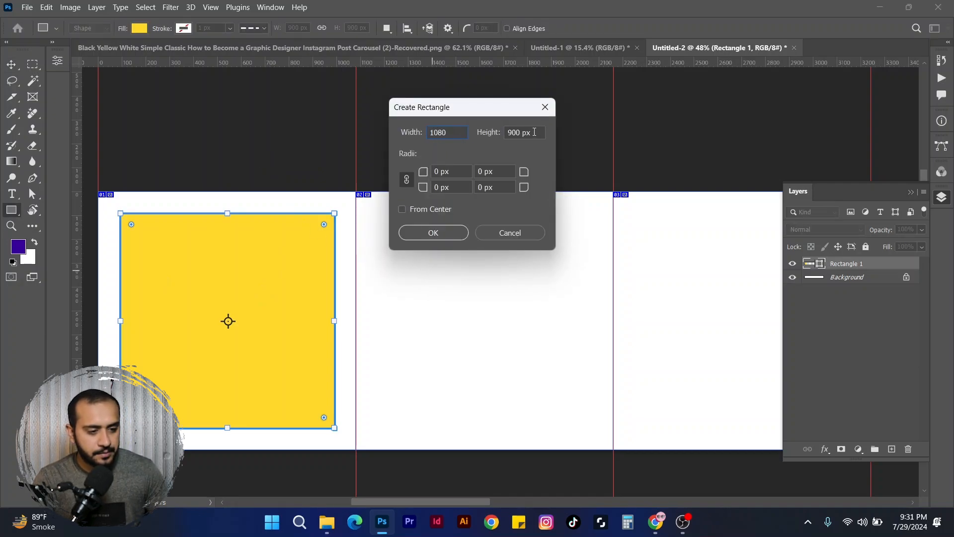
pyautogui.press('Tab')
pyautogui.write('1080')
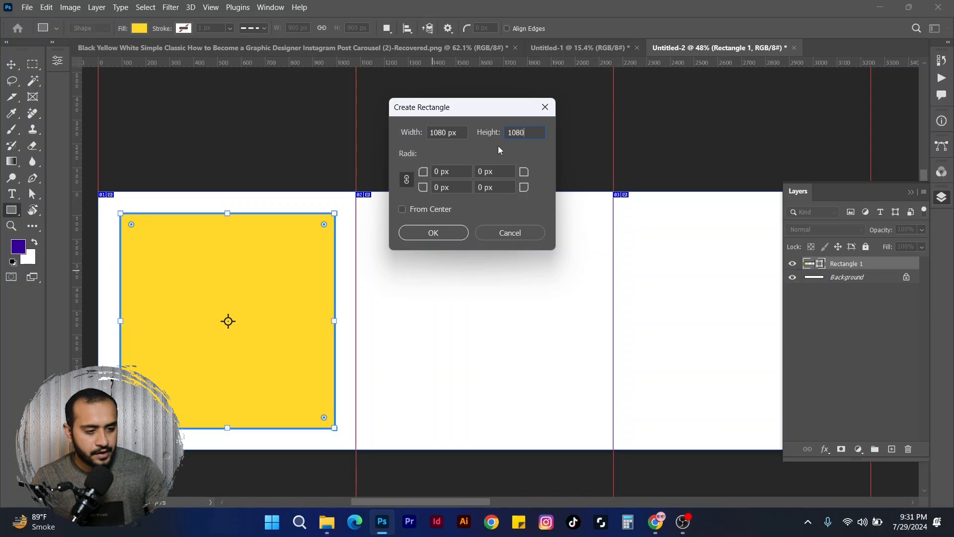
pyautogui.click(432, 233)
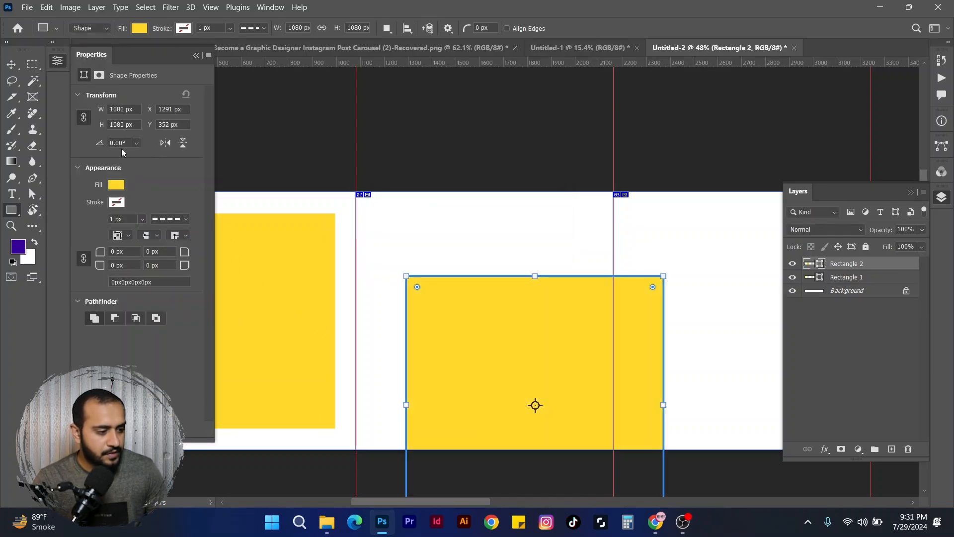
# Step: Fill the 1080 px rectangle with black and place its layer below the yellow rectangle's layer
pyautogui.click(116, 186)
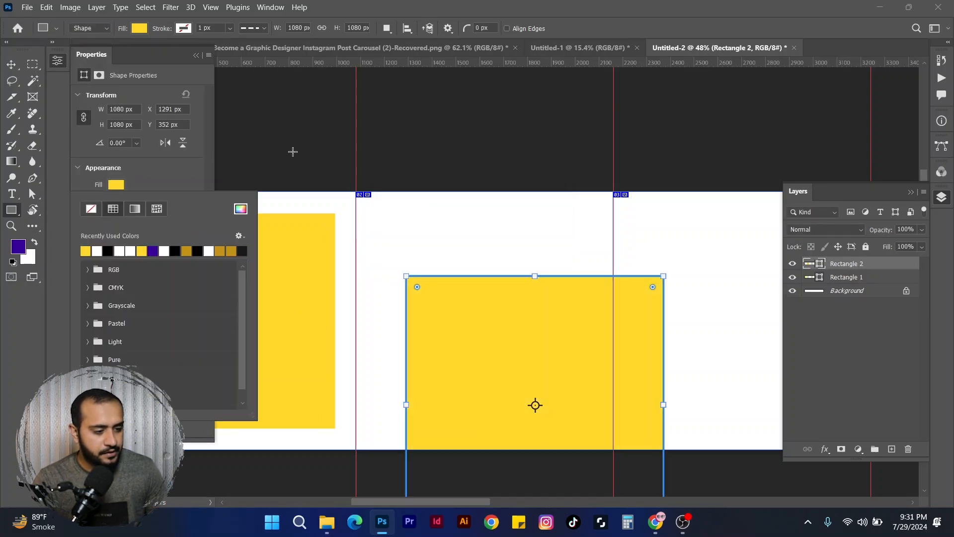
pyautogui.click(108, 250)
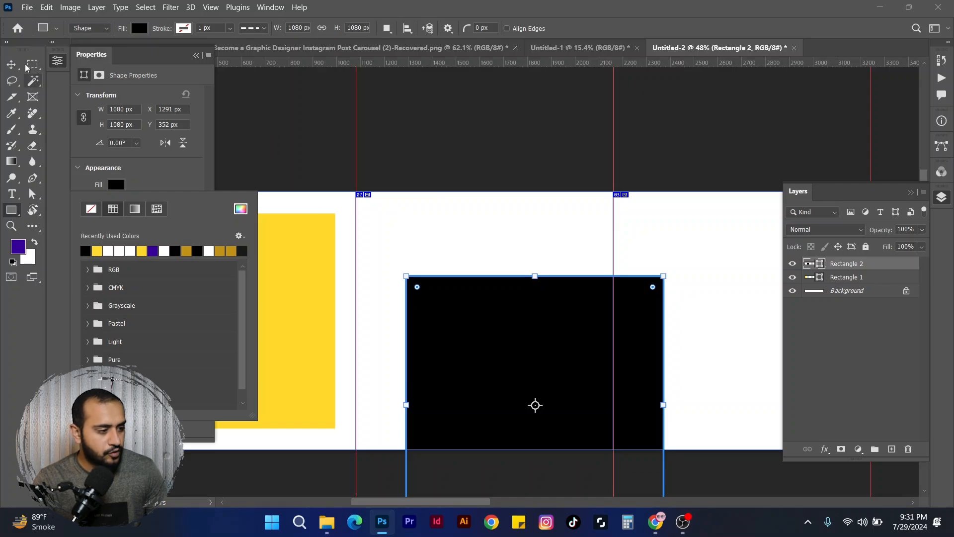
pyautogui.press('Return')
pyautogui.click(11, 64)
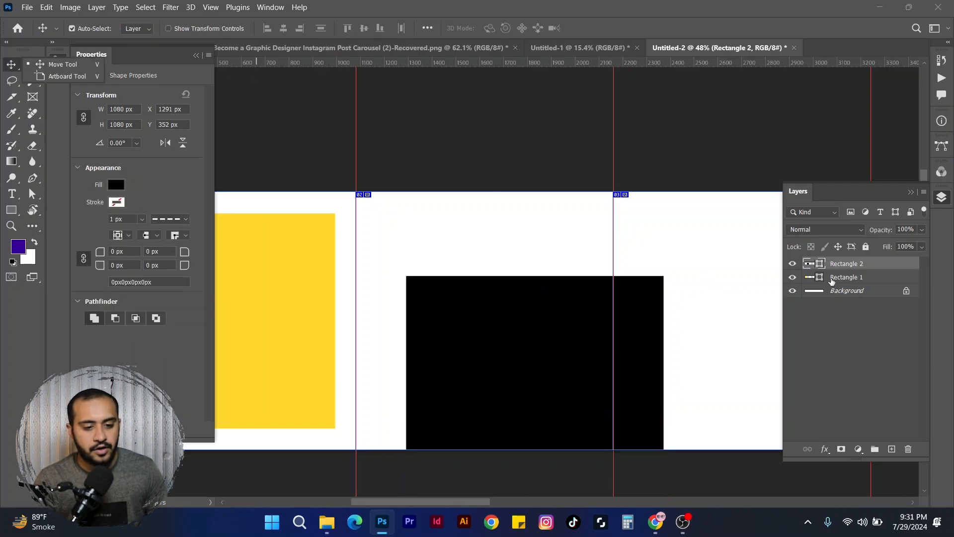
pyautogui.moveTo(841, 264)
pyautogui.mouseDown()
pyautogui.moveTo(835, 279)
pyautogui.moveTo(826, 275)
pyautogui.mouseUp()
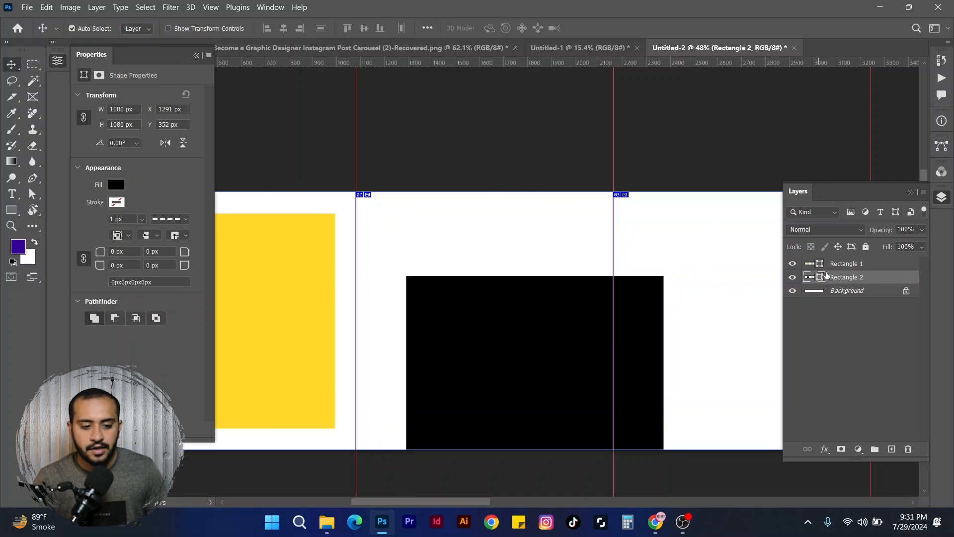
pyautogui.click(613, 160)
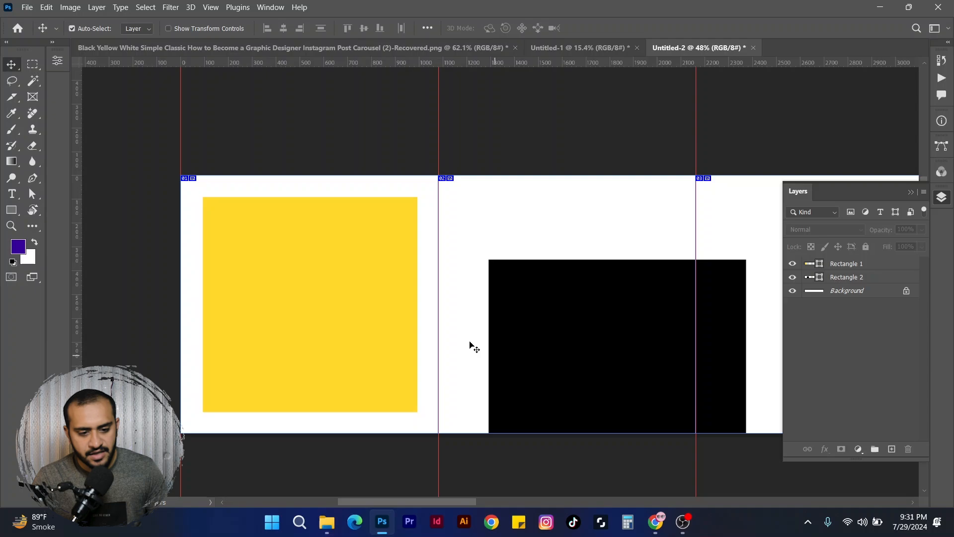
# Step: Move the black square behind the yellow one on the first page and align it to the canvas's left edge
pyautogui.click(601, 335)
pyautogui.moveTo(599, 332); pyautogui.dragTo(549, 254)
pyautogui.moveTo(550, 293); pyautogui.dragTo(469, 301)
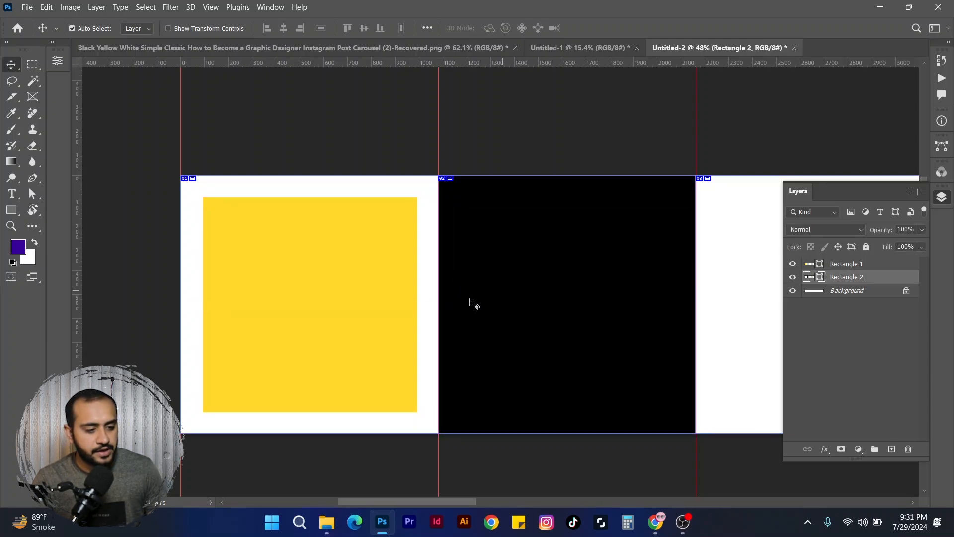
pyautogui.moveTo(532, 277); pyautogui.dragTo(296, 275)
pyautogui.hotkey('ctrl', 'a')
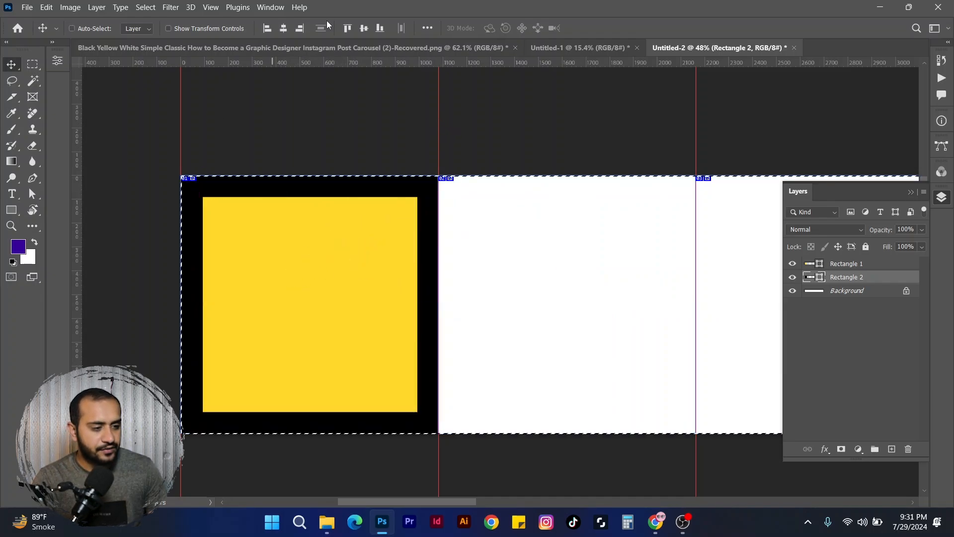
pyautogui.click(298, 29)
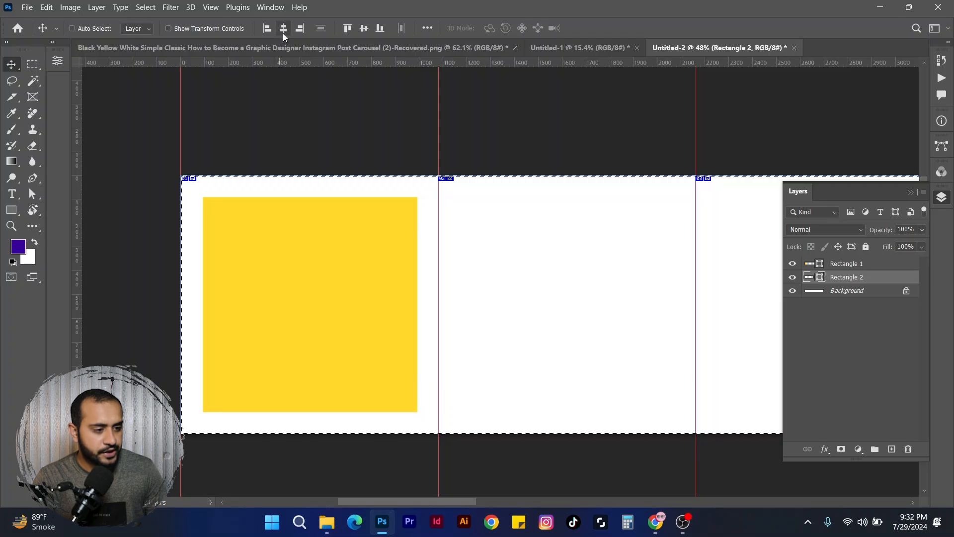
pyautogui.click(266, 29)
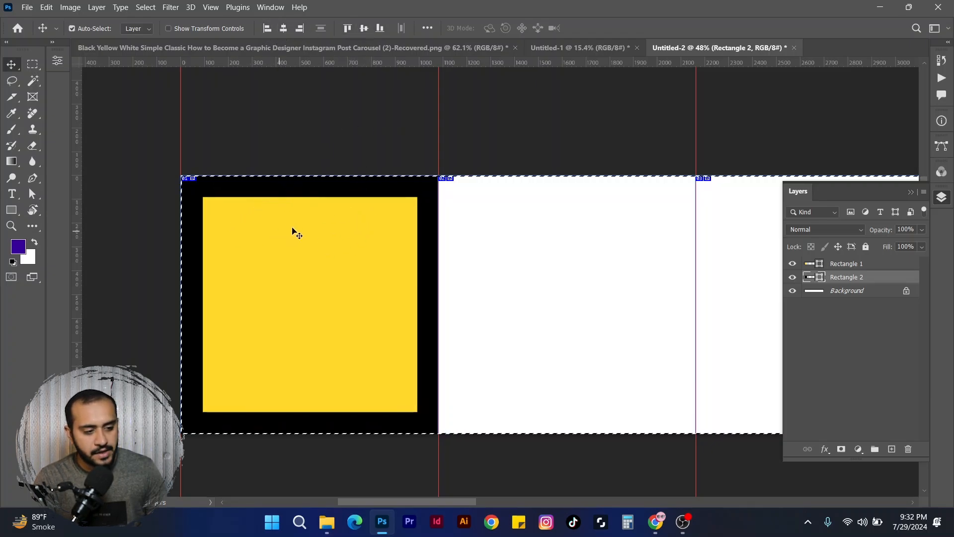
pyautogui.click(274, 173)
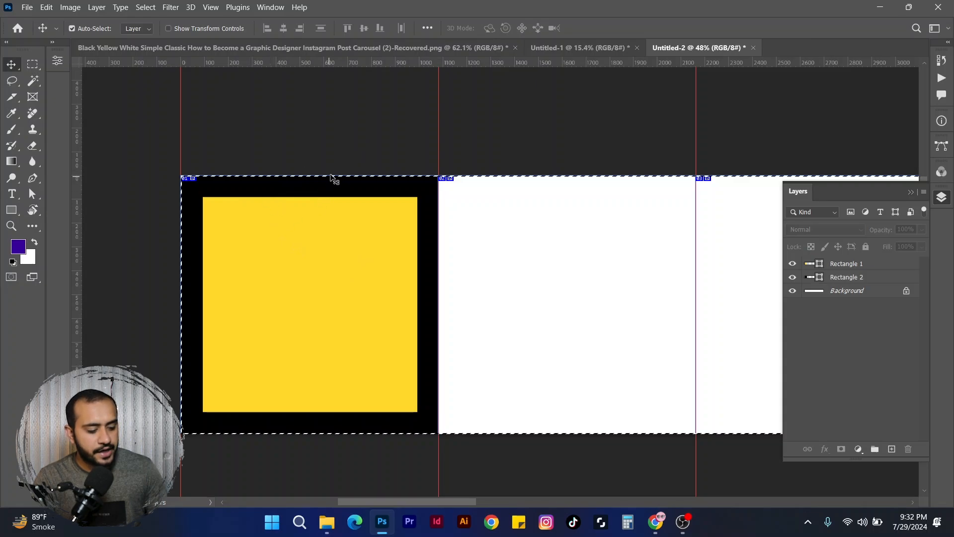
pyautogui.hotkey('ctrl', 'd')
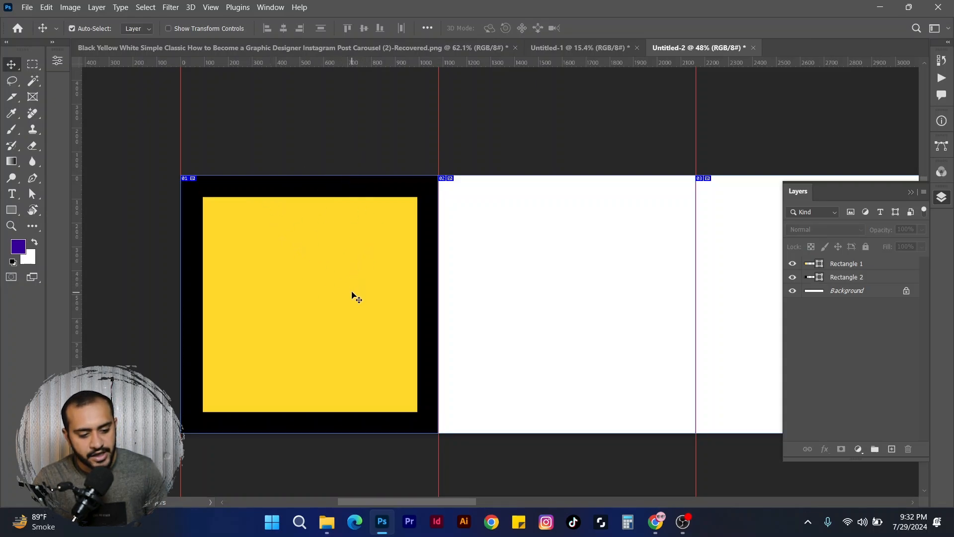
# Step: Center the yellow and black squares on each other horizontally and vertically
pyautogui.click(355, 297)
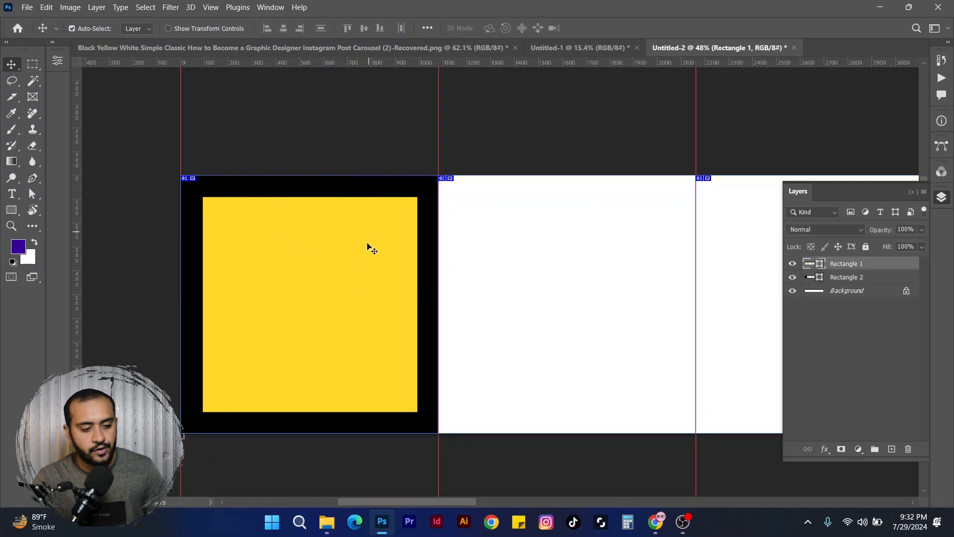
pyautogui.keyDown('shift'); pyautogui.click(803, 277); pyautogui.keyUp('shift')
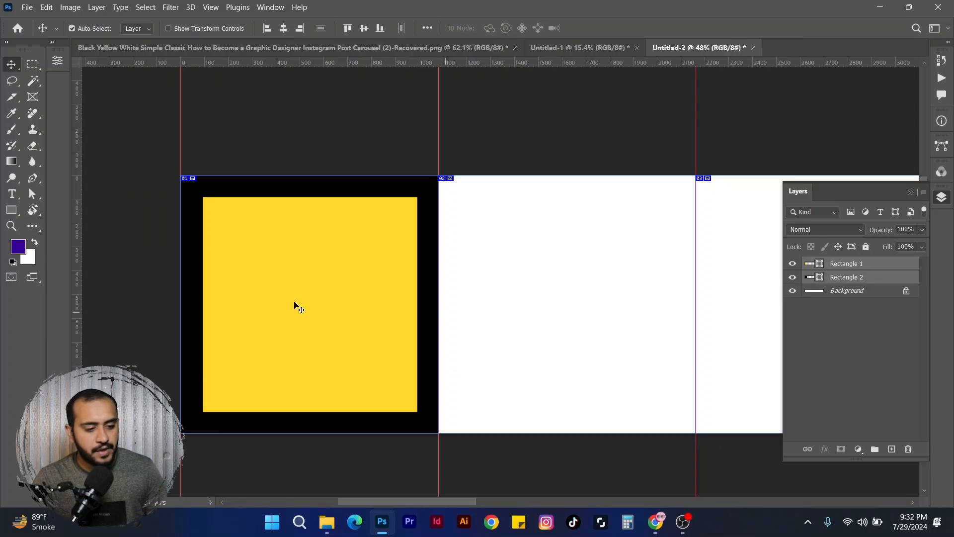
pyautogui.click(284, 30)
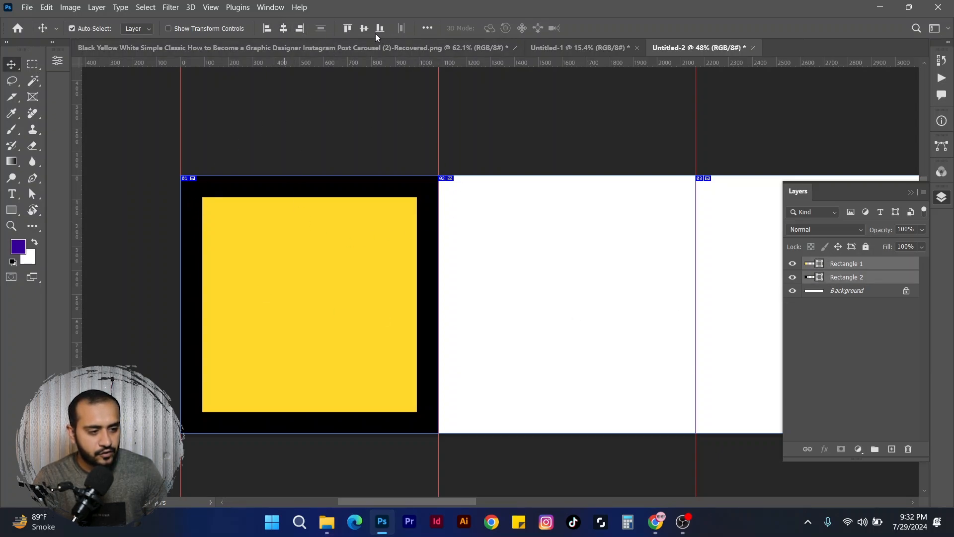
pyautogui.click(367, 28)
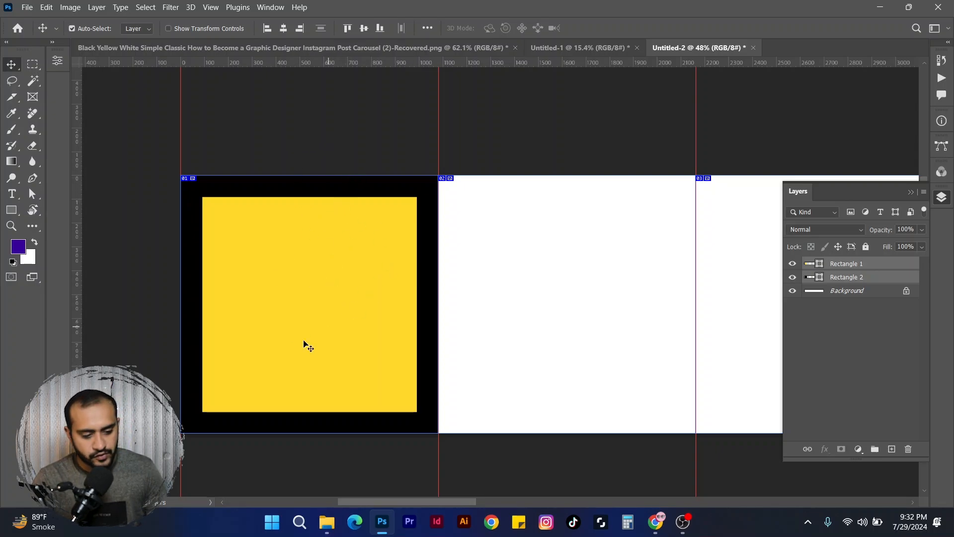
pyautogui.click(366, 145)
pyautogui.moveTo(486, 122)
pyautogui.mouseDown()
pyautogui.moveTo(447, 125)
pyautogui.moveTo(477, 126)
pyautogui.mouseUp()
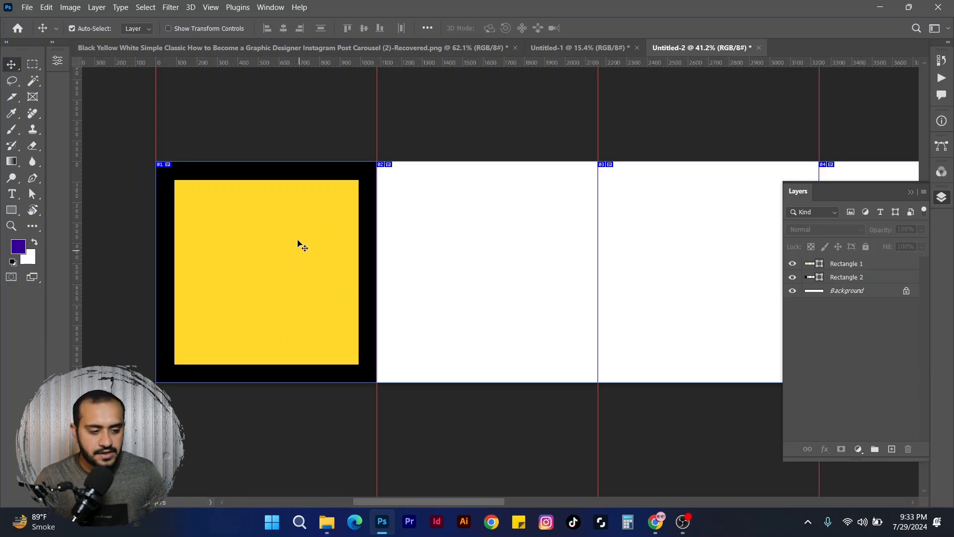
# Step: Add two vertical and two horizontal guides along the four edges of the yellow square on the first page
pyautogui.moveTo(79, 294); pyautogui.dragTo(174, 269)
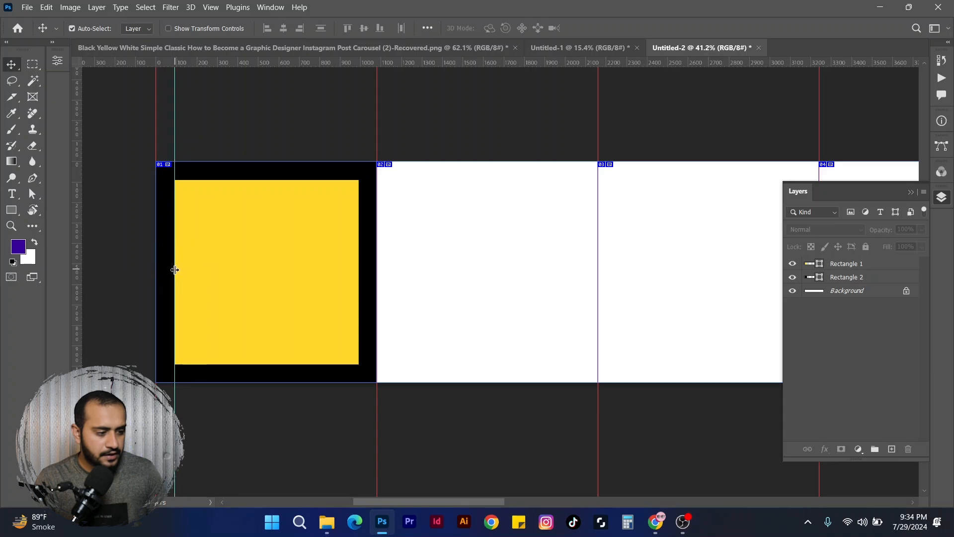
pyautogui.moveTo(77, 287); pyautogui.dragTo(360, 255)
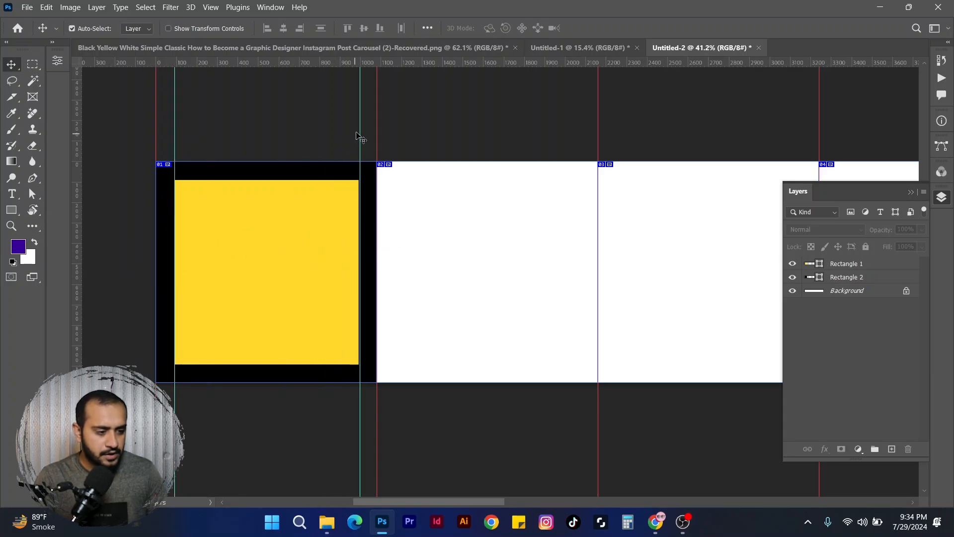
pyautogui.moveTo(359, 132); pyautogui.dragTo(359, 135)
pyautogui.moveTo(350, 62); pyautogui.dragTo(342, 180)
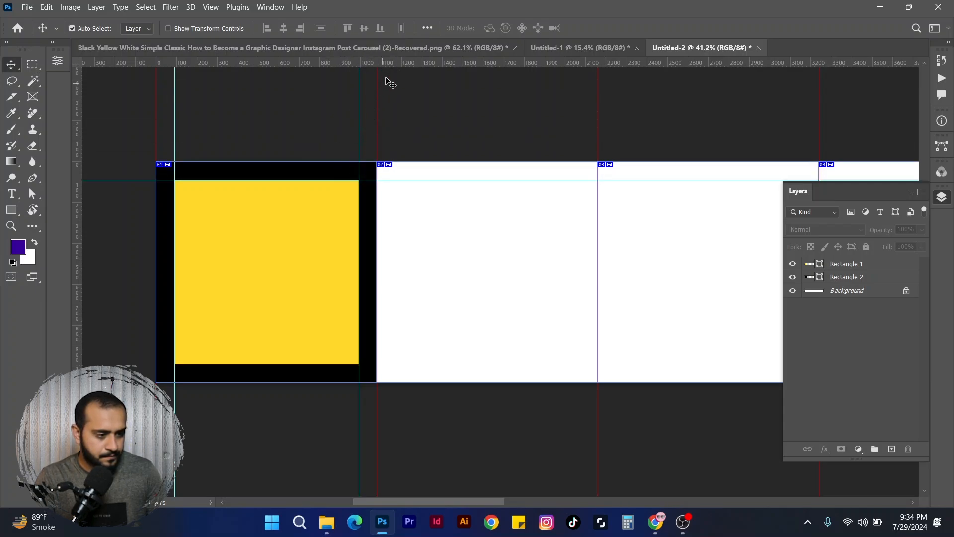
pyautogui.moveTo(385, 63); pyautogui.dragTo(358, 364)
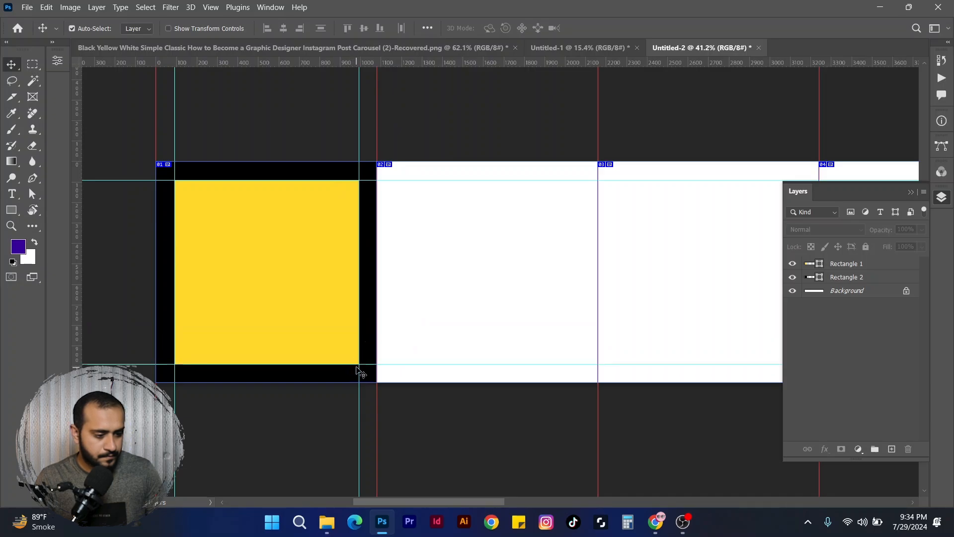
# Step: Try to duplicate the yellow and black squares side by side onto the following carousel pages
pyautogui.click(368, 247)
pyautogui.keyDown('shift'); pyautogui.click(323, 277); pyautogui.keyUp('shift')
pyautogui.moveTo(323, 276); pyautogui.dragTo(544, 276)
pyautogui.moveTo(535, 172); pyautogui.dragTo(437, 164)
pyautogui.moveTo(433, 249); pyautogui.dragTo(653, 248)
pyautogui.moveTo(659, 254); pyautogui.dragTo(465, 256)
pyautogui.moveTo(467, 255); pyautogui.dragTo(688, 256)
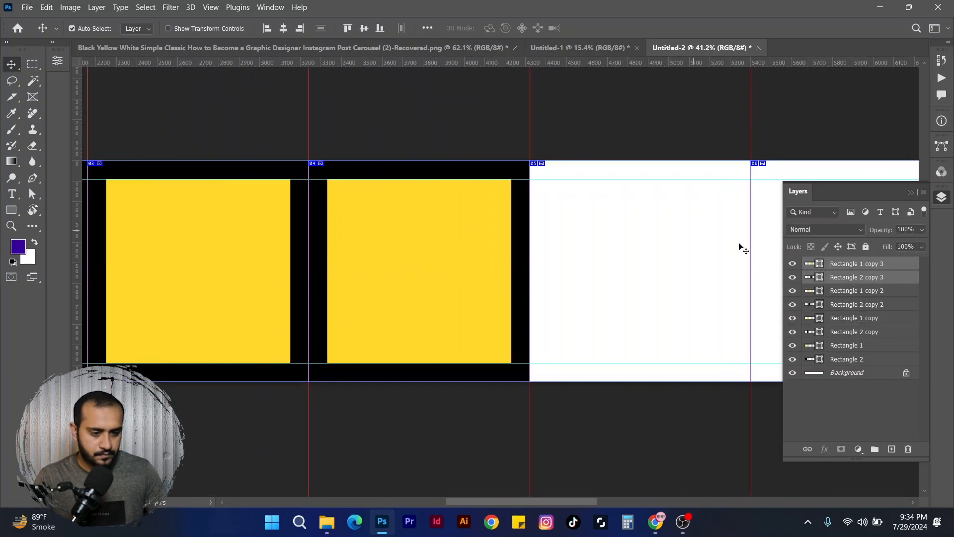
pyautogui.moveTo(417, 269); pyautogui.dragTo(637, 269)
pyautogui.moveTo(641, 265); pyautogui.dragTo(395, 267)
pyautogui.moveTo(463, 267); pyautogui.dragTo(586, 266)
# Step: Undo the duplicated squares and the trial moves, returning to the single pair on the first page
pyautogui.hotkey('ctrl', 'z')
pyautogui.hotkey('ctrl', 'z')
pyautogui.moveTo(188, 266); pyautogui.dragTo(390, 252)
pyautogui.keyDown('shift'); pyautogui.click(391, 252); pyautogui.keyUp('shift')
pyautogui.hotkey('ctrl', 'z')
pyautogui.moveTo(228, 262); pyautogui.dragTo(449, 263)
pyautogui.hotkey('ctrl', 'z')
pyautogui.moveTo(194, 130); pyautogui.dragTo(733, 143)
pyautogui.hotkey('ctrl', 'z')
pyautogui.hotkey('ctrl', 'z')
# Step: Group the yellow and black rectangle layers together
pyautogui.keyDown('ctrl'); pyautogui.click(847, 278); pyautogui.keyUp('ctrl')
pyautogui.keyDown('ctrl'); pyautogui.click(853, 268); pyautogui.keyUp('ctrl')
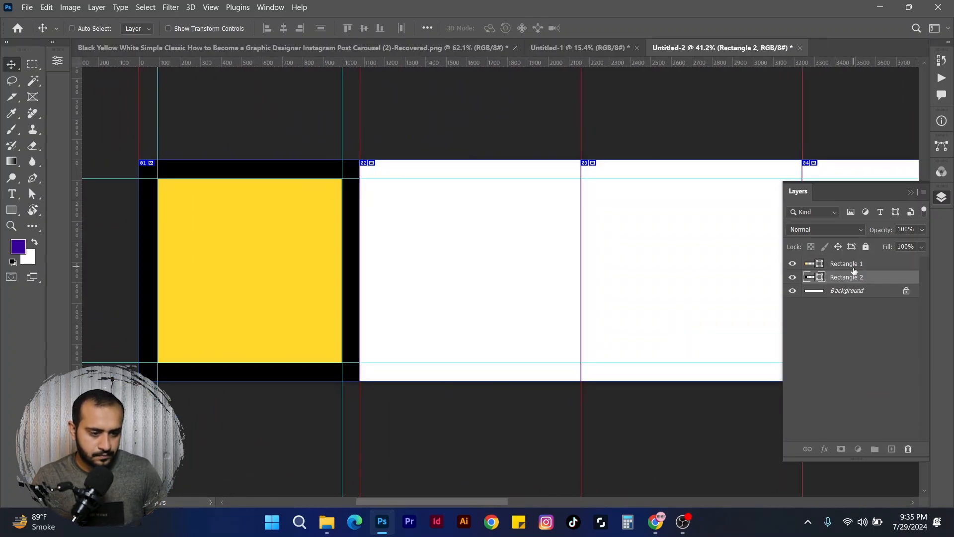
pyautogui.keyDown('ctrl'); pyautogui.click(853, 265); pyautogui.keyUp('ctrl')
pyautogui.click(837, 277)
pyautogui.keyDown('ctrl'); pyautogui.click(842, 265); pyautogui.keyUp('ctrl')
pyautogui.hotkey('ctrl', 'g')
# Step: Move the grouped squares onto the second carousel page and add vertical guides along the yellow square's side edges
pyautogui.moveTo(329, 247); pyautogui.dragTo(449, 246)
pyautogui.hotkey('ctrl', 'z')
pyautogui.hotkey('ctrl', 't')
pyautogui.moveTo(313, 243); pyautogui.dragTo(516, 243)
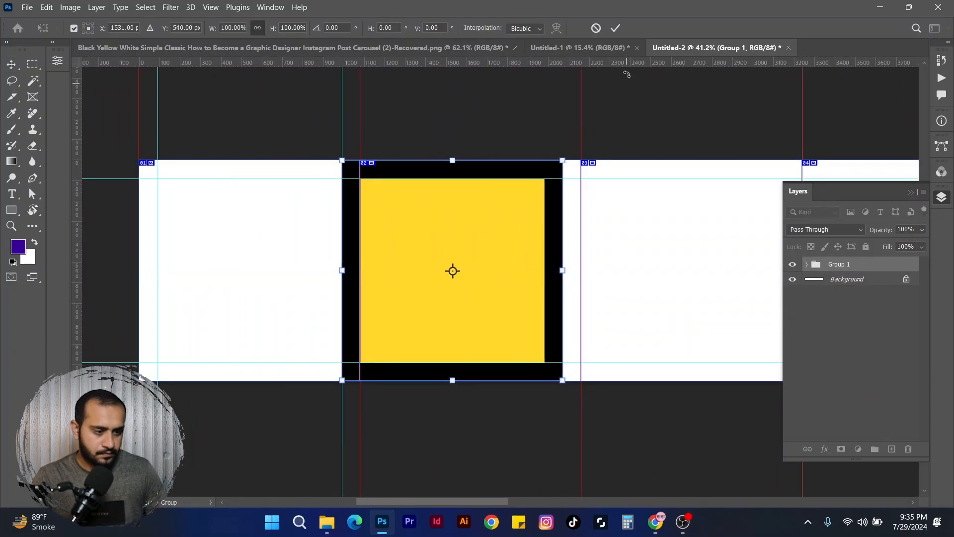
pyautogui.click(615, 27)
pyautogui.hotkey('ctrl', 't')
pyautogui.moveTo(437, 228); pyautogui.dragTo(455, 228)
pyautogui.click(615, 28)
pyautogui.moveTo(77, 237); pyautogui.dragTo(536, 236)
# Step: Shift the square group onto the third page and place vertical guides at both sides of its yellow square
pyautogui.hotkey('ctrl', 't')
pyautogui.moveTo(363, 202); pyautogui.dragTo(600, 204)
pyautogui.moveTo(76, 234); pyautogui.dragTo(410, 234)
pyautogui.moveTo(77, 266); pyautogui.dragTo(594, 266)
pyautogui.click(615, 28)
# Step: Shift the square group onto the fourth page and add two vertical guides along the yellow square's side edges
pyautogui.moveTo(661, 173); pyautogui.dragTo(526, 185)
pyautogui.hotkey('ctrl', 't')
pyautogui.moveTo(397, 213); pyautogui.dragTo(619, 213)
pyautogui.moveTo(77, 217); pyautogui.dragTo(495, 217)
pyautogui.moveTo(77, 252); pyautogui.dragTo(679, 251)
# Step: Move the square group onto the fifth page and mark its margins with two vertical guides along the yellow square
pyautogui.moveTo(666, 172); pyautogui.dragTo(393, 173)
pyautogui.hotkey('ctrl', 't')
pyautogui.moveTo(338, 199); pyautogui.dragTo(559, 198)
pyautogui.press('Return')
pyautogui.moveTo(77, 215); pyautogui.dragTo(443, 215)
pyautogui.moveTo(76, 232); pyautogui.dragTo(624, 211)
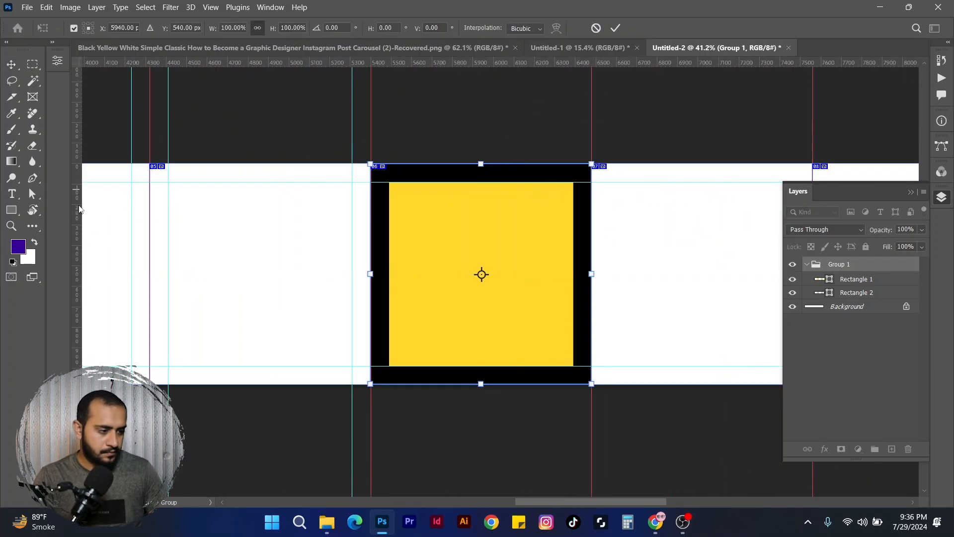
# Step: Add two vertical guides along the yellow square's side edges on the sixth page and apply the group's position
pyautogui.moveTo(77, 209); pyautogui.dragTo(389, 211)
pyautogui.moveTo(77, 219); pyautogui.dragTo(573, 209)
pyautogui.click(615, 28)
# Step: Move the square group onto the seventh page and add vertical guides along the yellow square's side edges
pyautogui.moveTo(611, 166); pyautogui.dragTo(457, 157)
pyautogui.hotkey('ctrl', 't')
pyautogui.moveTo(386, 225); pyautogui.dragTo(607, 225)
pyautogui.press('Return')
pyautogui.moveTo(77, 238); pyautogui.dragTo(457, 243)
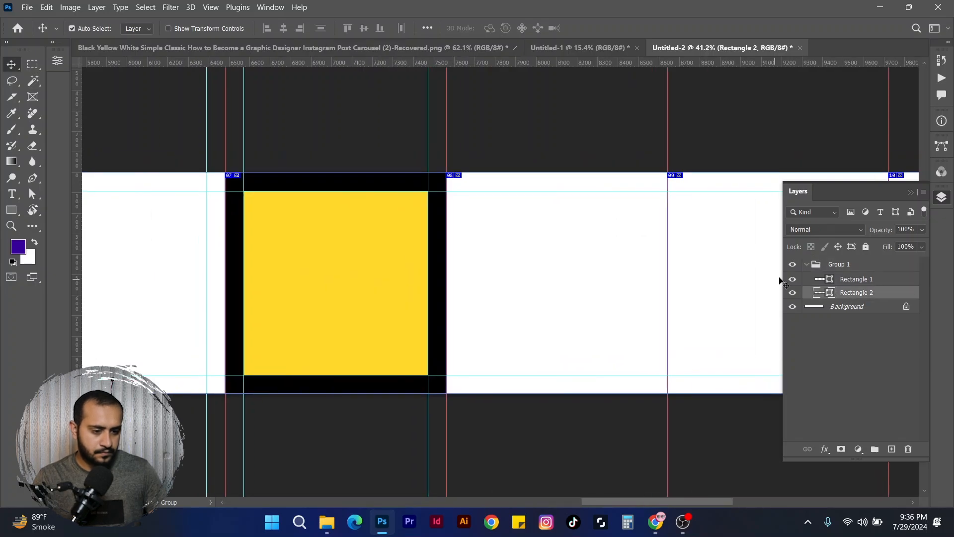
# Step: Move Group 1 to the eighth and ninth pages in turn, adding vertical guides along the yellow square's side edges on each
pyautogui.click(839, 265)
pyautogui.hotkey('ctrl', 't')
pyautogui.moveTo(348, 238); pyautogui.dragTo(569, 239)
pyautogui.press('Return')
pyautogui.moveTo(77, 229); pyautogui.dragTo(465, 234)
pyautogui.moveTo(77, 241); pyautogui.dragTo(394, 265)
pyautogui.hotkey('ctrl', 't')
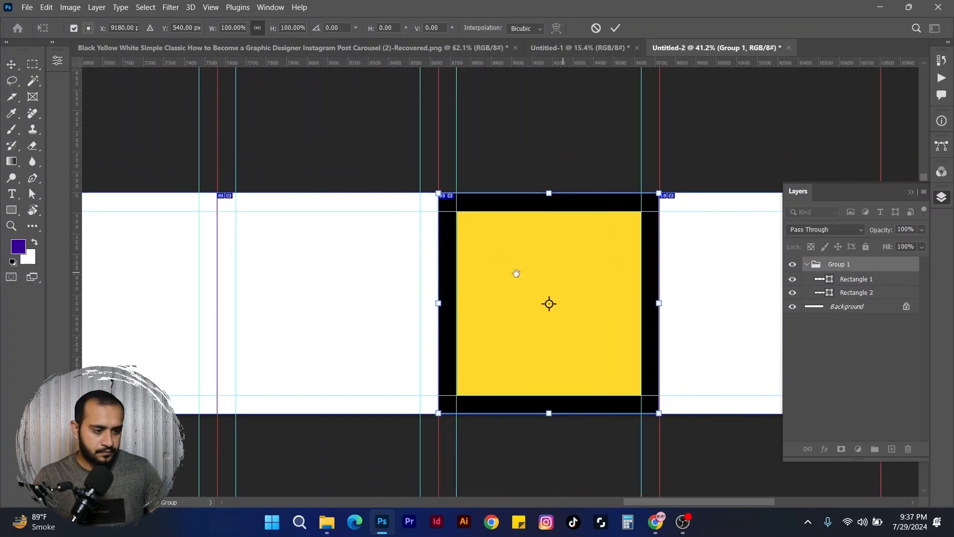
pyautogui.moveTo(516, 273); pyautogui.dragTo(252, 272)
pyautogui.click(618, 28)
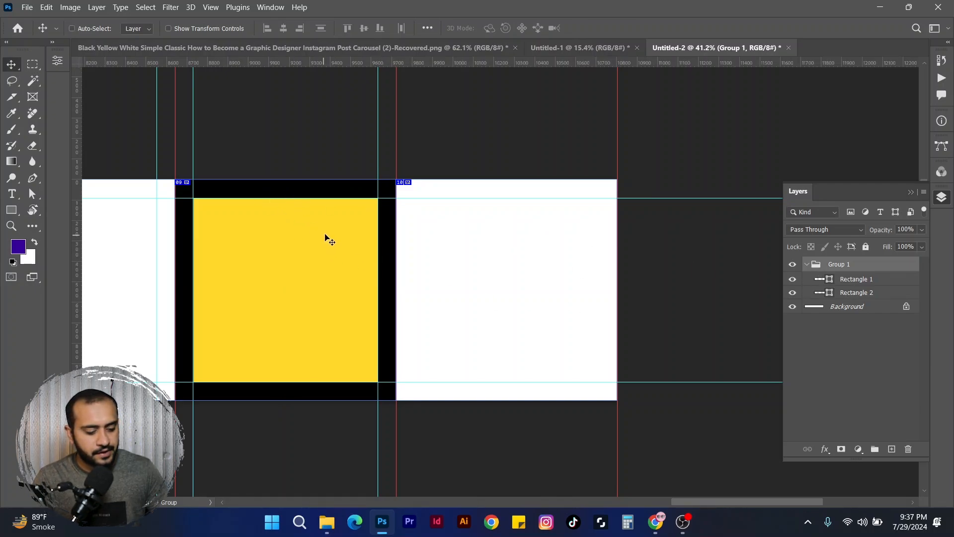
# Step: Move the square group onto the tenth page and add vertical guides at both sides of its yellow square
pyautogui.hotkey('ctrl', 't')
pyautogui.moveTo(342, 240); pyautogui.dragTo(557, 241)
pyautogui.click(615, 28)
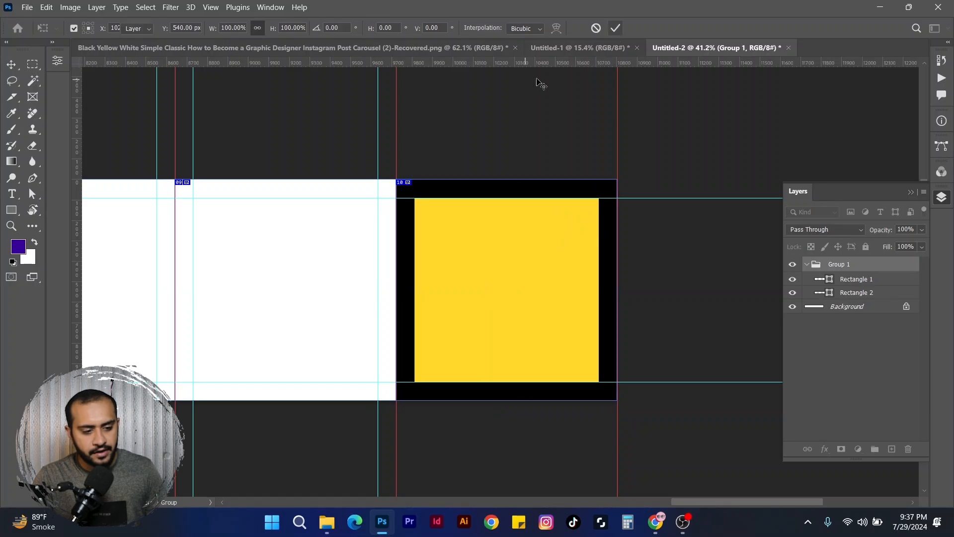
pyautogui.moveTo(77, 246); pyautogui.dragTo(414, 231)
pyautogui.moveTo(82, 272); pyautogui.dragTo(600, 268)
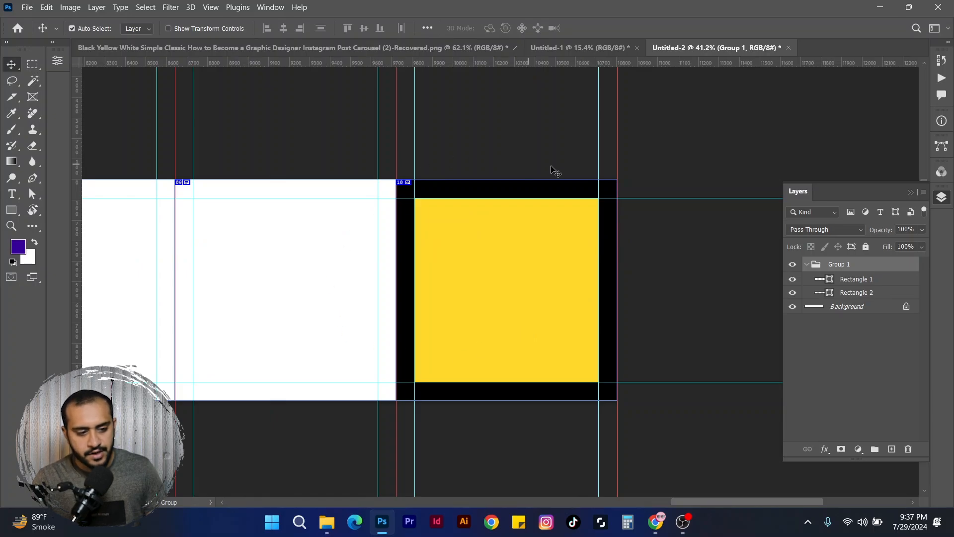
# Step: Delete both the yellow and black rectangles from the tenth page
pyautogui.moveTo(501, 158); pyautogui.dragTo(601, 175)
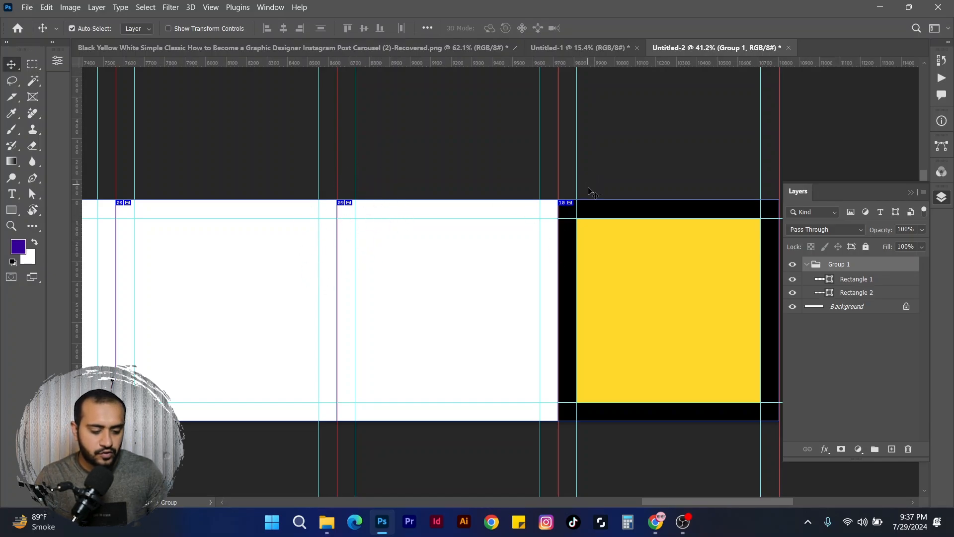
pyautogui.hscroll(2, 566, 184)
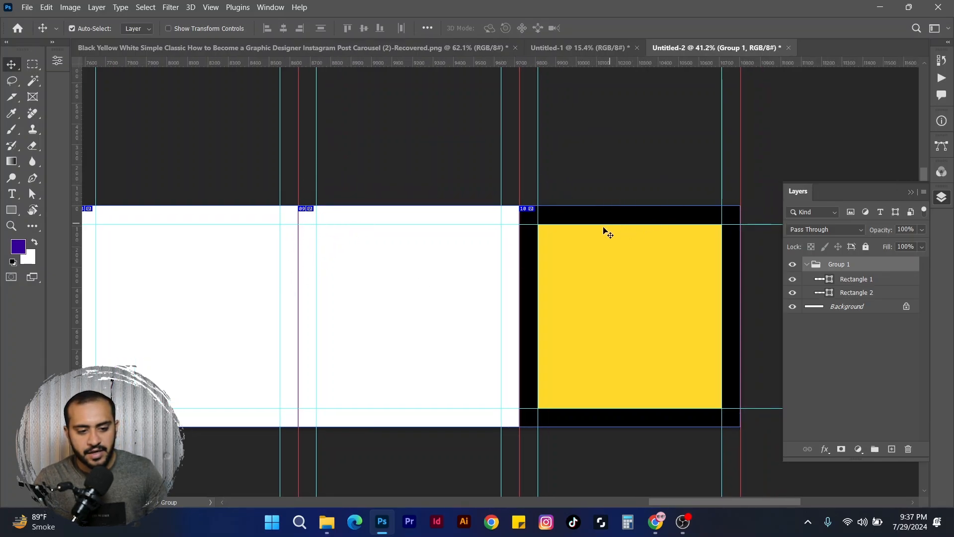
pyautogui.moveTo(609, 170); pyautogui.dragTo(655, 319)
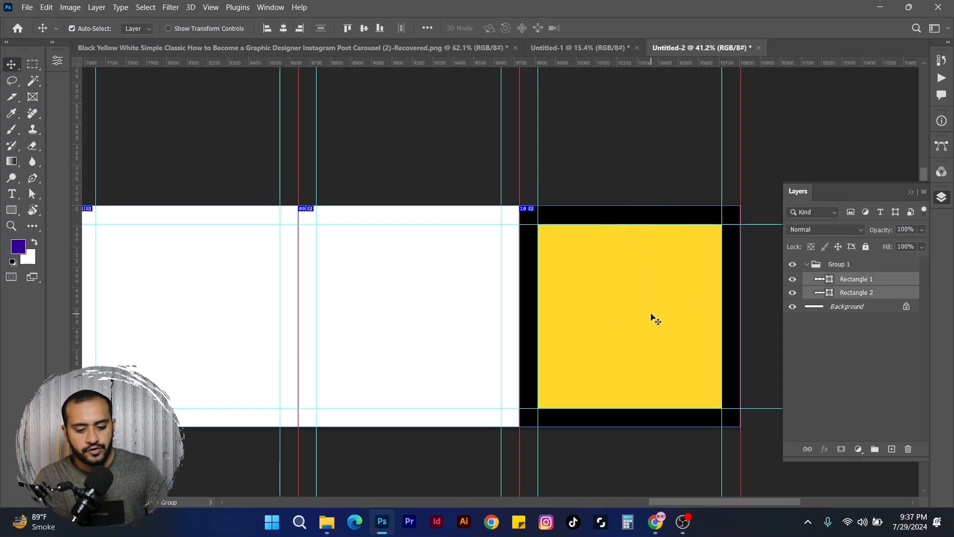
pyautogui.press('Delete')
# Step: Review the margin guides across all ten carousel pages, then focus on the first few pages
pyautogui.press('z')
pyautogui.hscroll(-3, 505, 190)
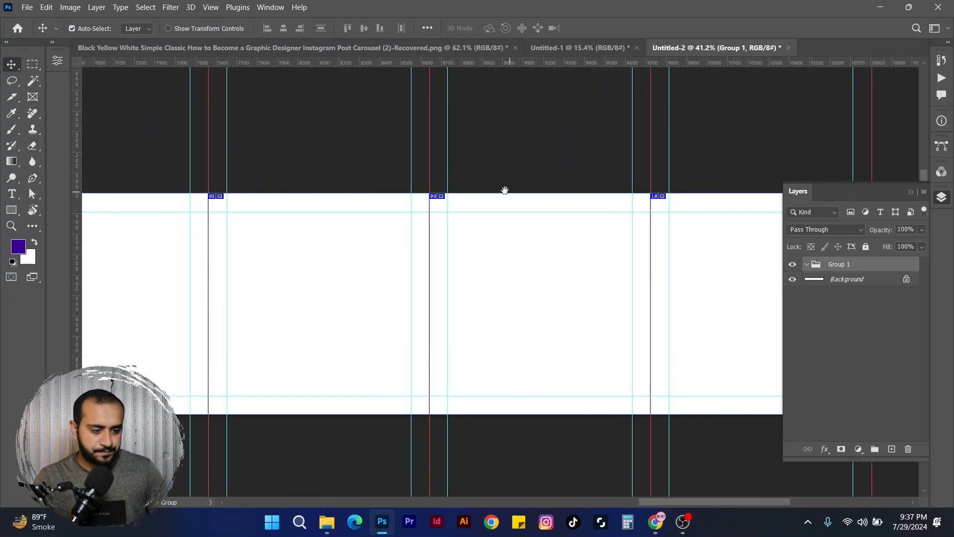
pyautogui.keyDown('alt'); pyautogui.click(545, 173); pyautogui.keyUp('alt')
pyautogui.moveTo(545, 172); pyautogui.dragTo(537, 181)
pyautogui.press('v')
pyautogui.moveTo(294, 159); pyautogui.dragTo(289, 159)
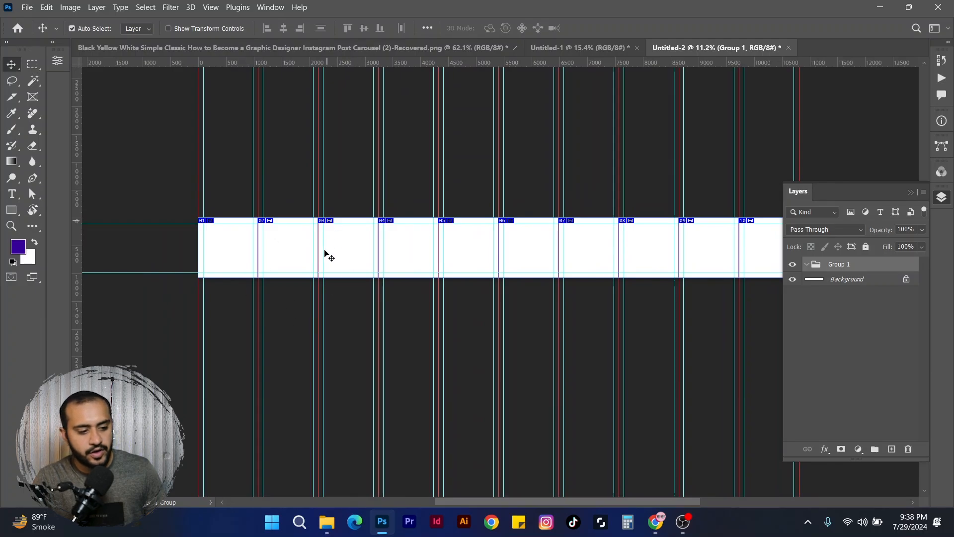
pyautogui.press('z')
pyautogui.moveTo(269, 250); pyautogui.dragTo(385, 243)
pyautogui.press('v')
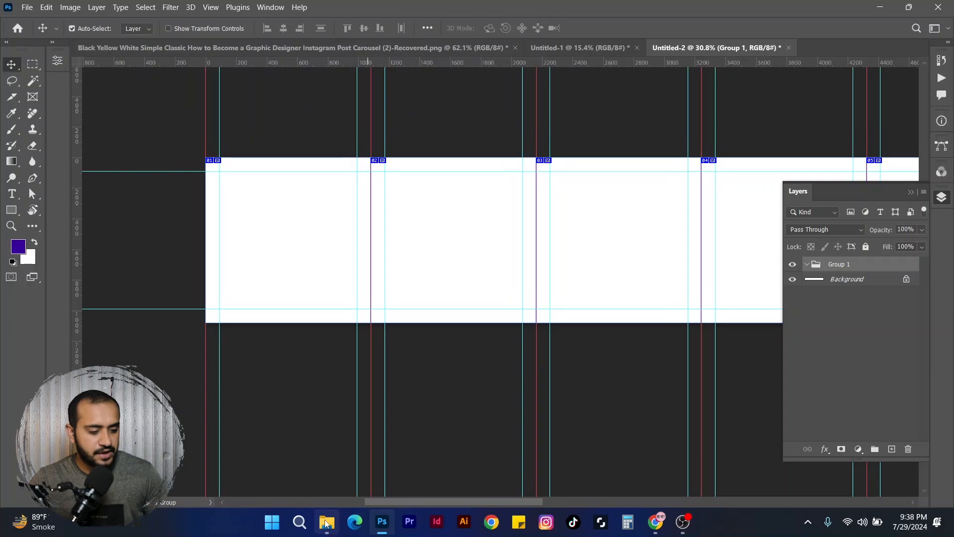
# Step: Place both Instagram Post Carousel PNG images, (1) and (2), from the CARsoual folder into the carousel document
pyautogui.click(327, 522)
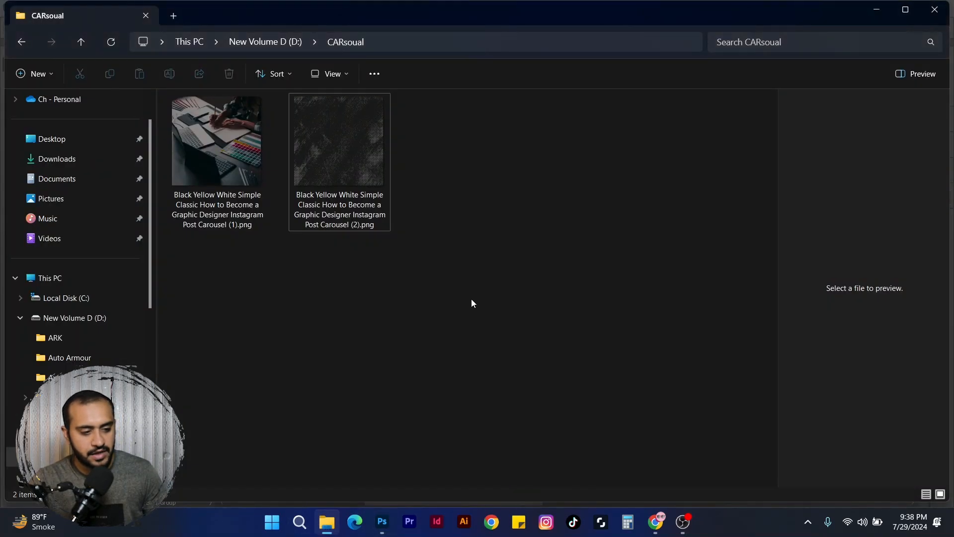
pyautogui.moveTo(237, 177); pyautogui.dragTo(324, 271)
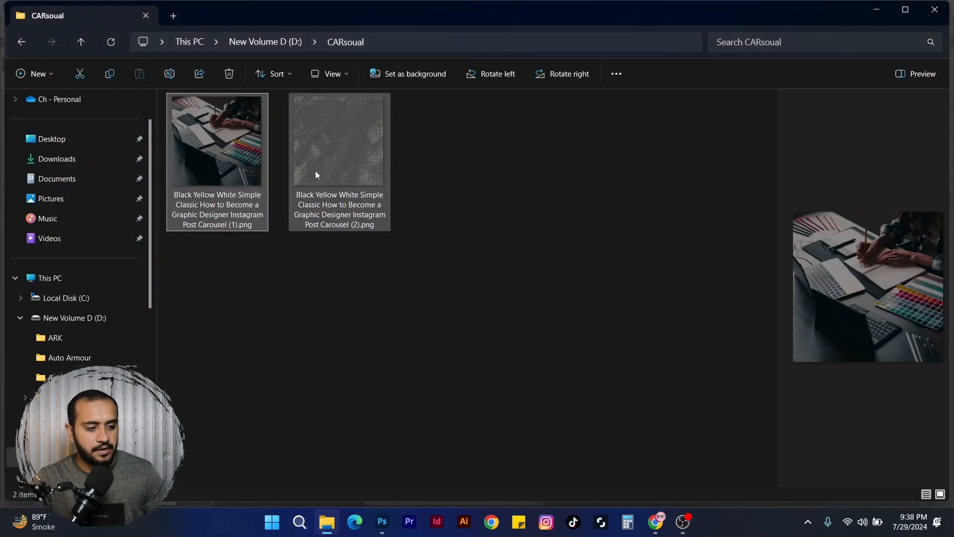
pyautogui.keyDown('ctrl'); pyautogui.click(371, 149); pyautogui.keyUp('ctrl')
pyautogui.moveTo(370, 149); pyautogui.dragTo(263, 338)
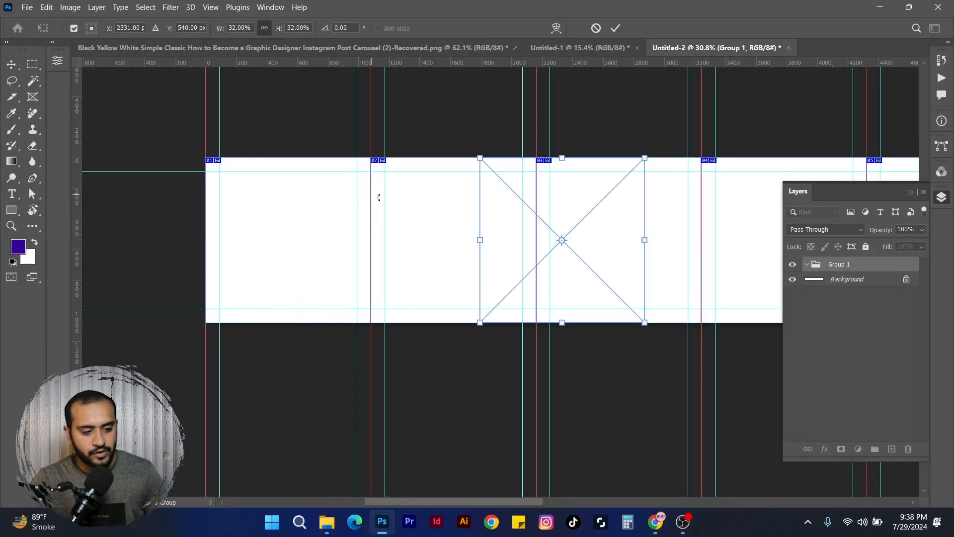
pyautogui.click(616, 29)
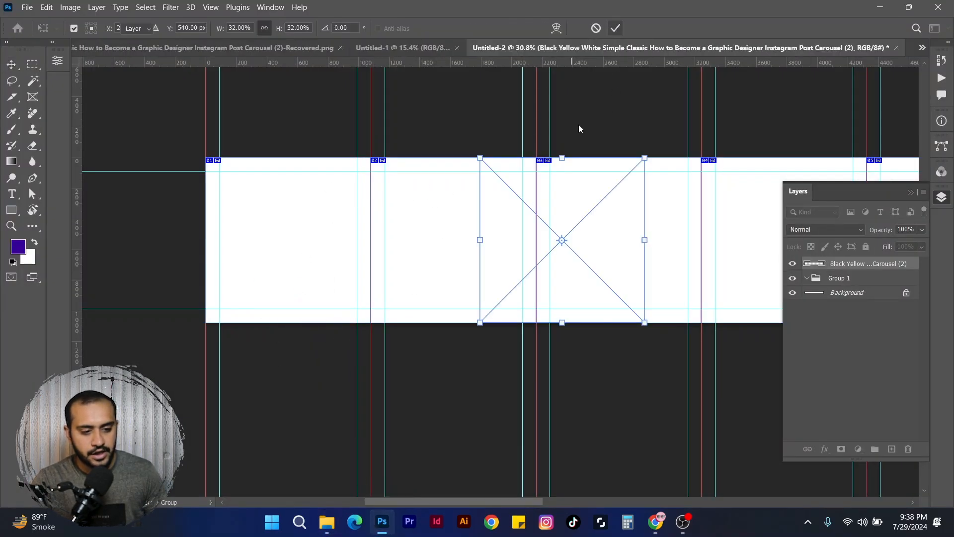
pyautogui.click(616, 28)
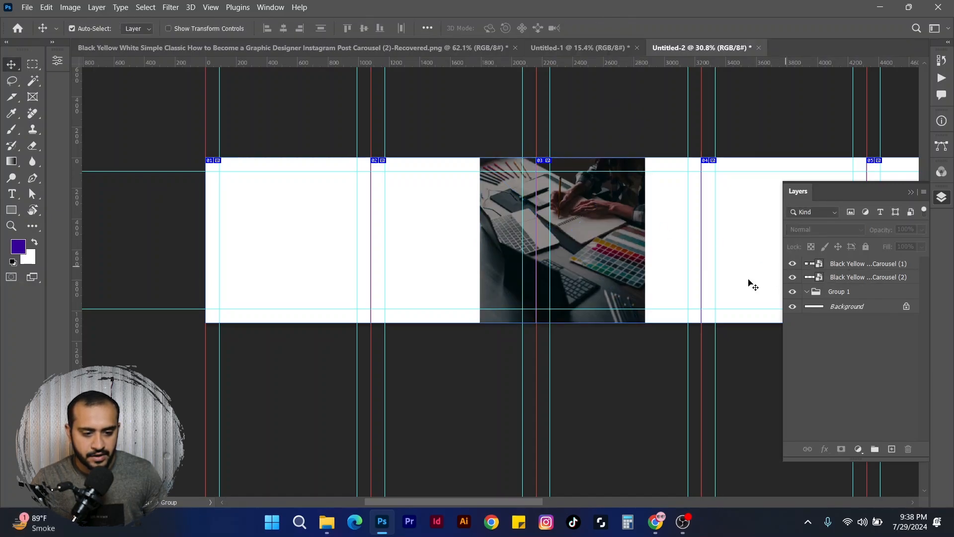
# Step: Align the desk photo with the first page and stack the Carousel (2) texture layer above it
pyautogui.click(591, 242)
pyautogui.moveTo(595, 248); pyautogui.dragTo(329, 248)
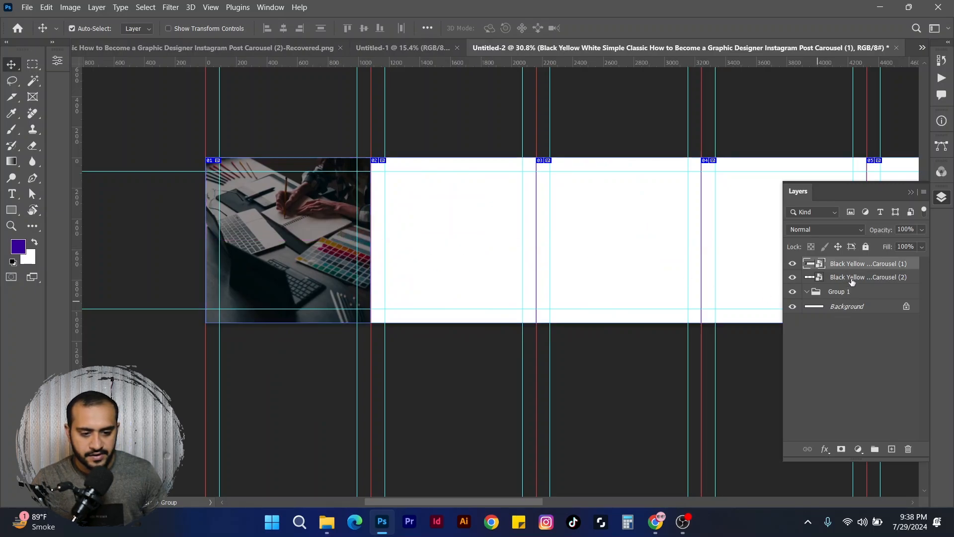
pyautogui.click(873, 276)
pyautogui.moveTo(862, 278); pyautogui.dragTo(862, 262)
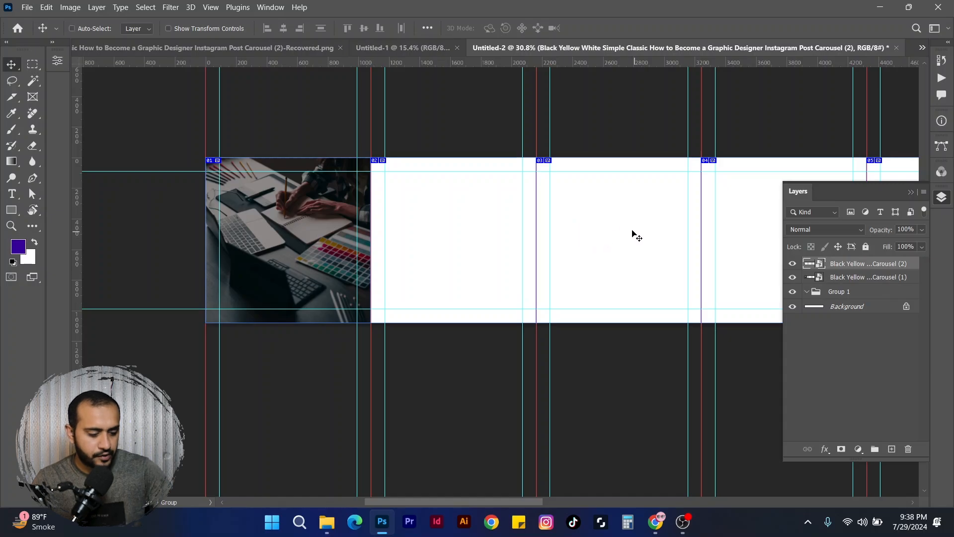
# Step: Move the dotted texture image onto the first page so it covers the desk photo
pyautogui.hotkey('ctrl', 'y')
pyautogui.hotkey('ctrl', 't')
pyautogui.moveTo(603, 230); pyautogui.dragTo(492, 214)
pyautogui.click(616, 28)
# Step: Rename the desk photo layer "bg" and the texture layer "pattren"
pyautogui.click(849, 280)
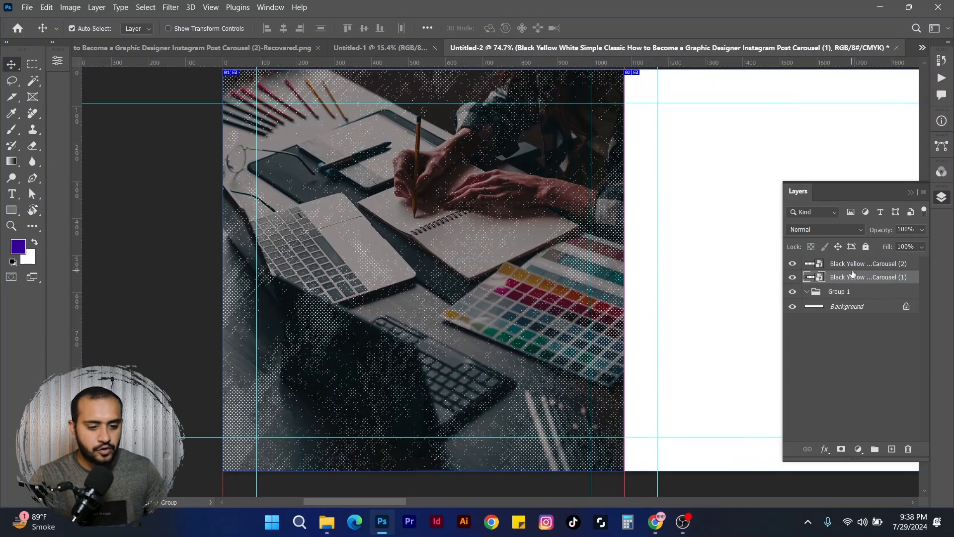
pyautogui.doubleClick(855, 278)
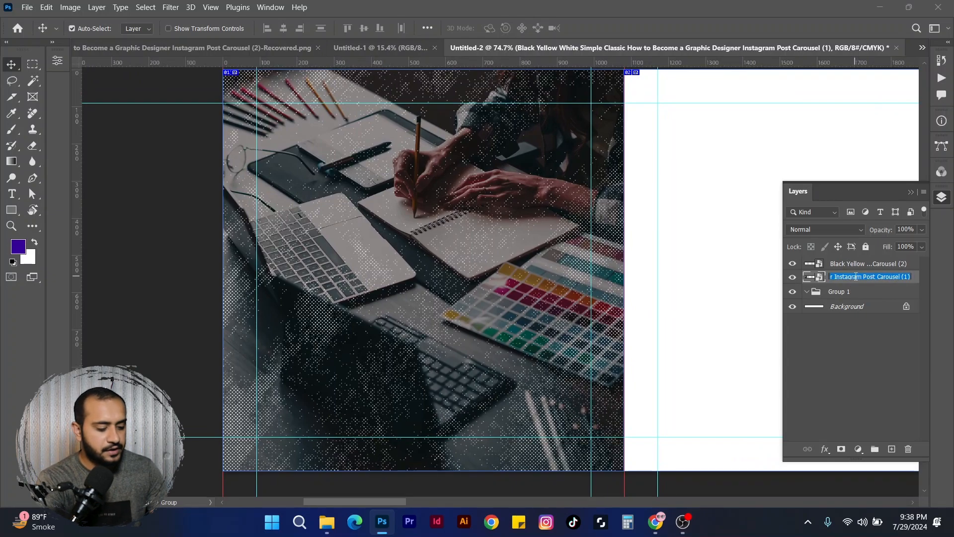
pyautogui.write('bf')
pyautogui.press('Return')
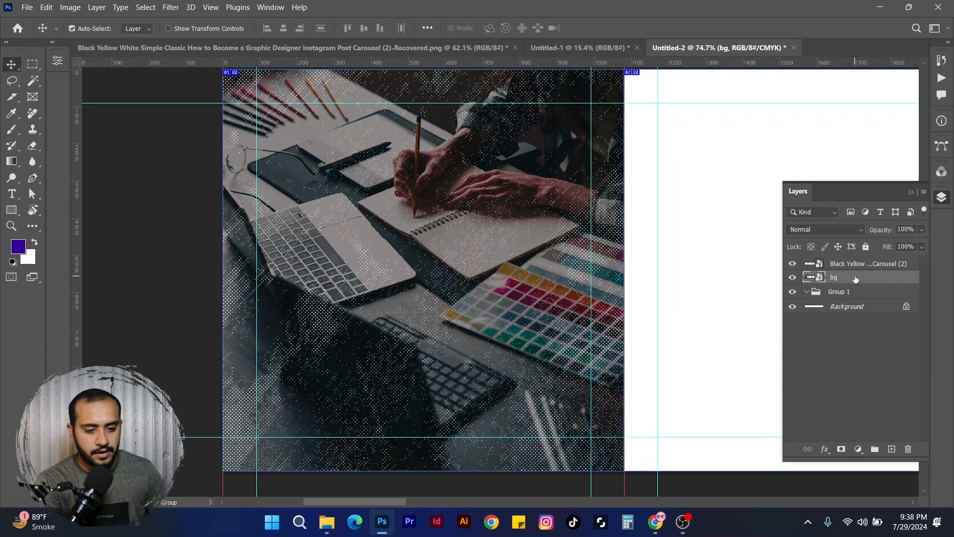
pyautogui.doubleClick(859, 268)
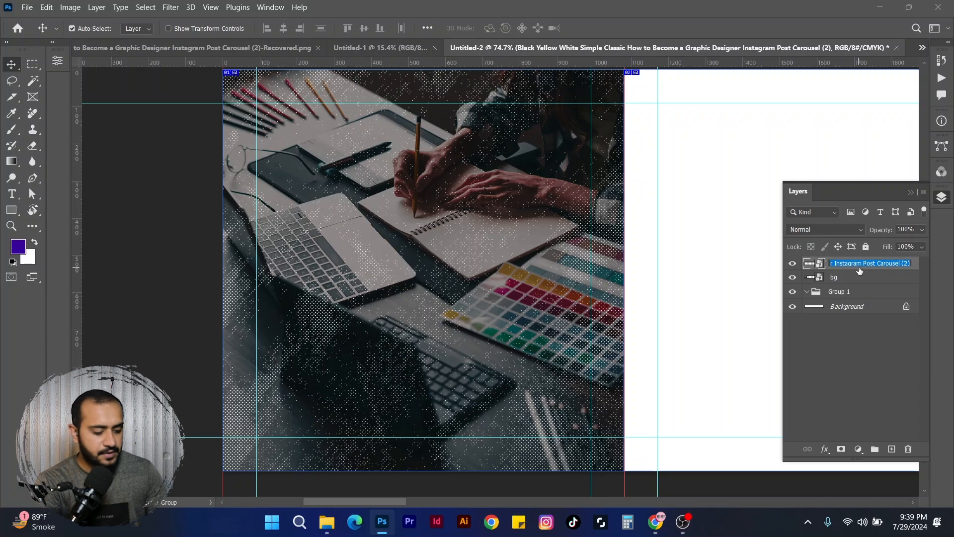
pyautogui.write('pattren')
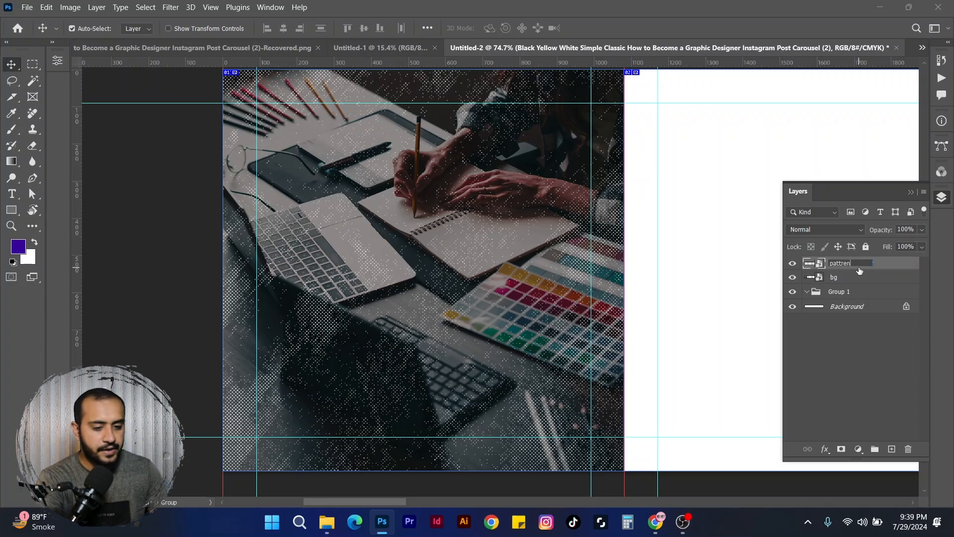
pyautogui.press('Return')
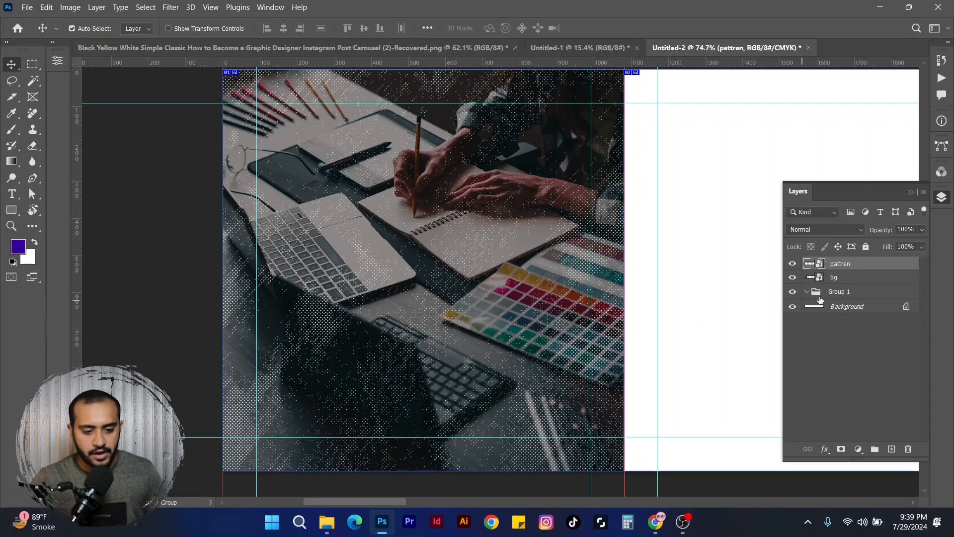
# Step: Delete the empty Group 1, then unlock and delete the white Background layer
pyautogui.click(844, 298)
pyautogui.press('Delete')
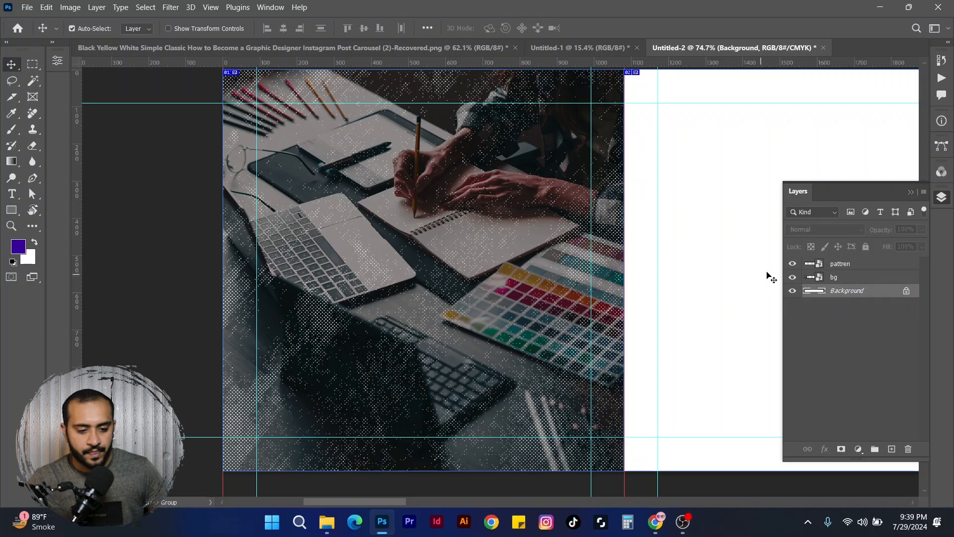
pyautogui.click(905, 291)
pyautogui.press('Delete')
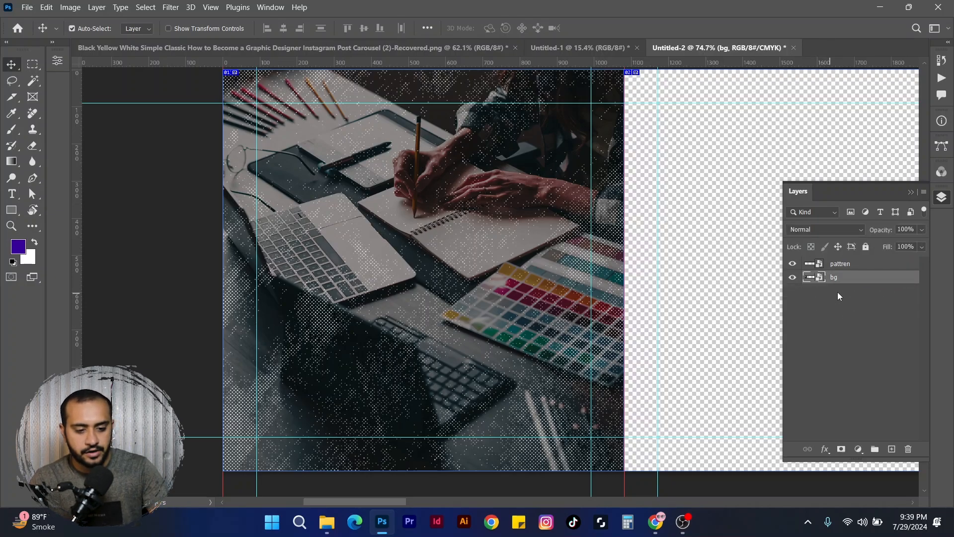
# Step: Add a black Solid Color fill layer and place it beneath the bg layer
pyautogui.click(858, 448)
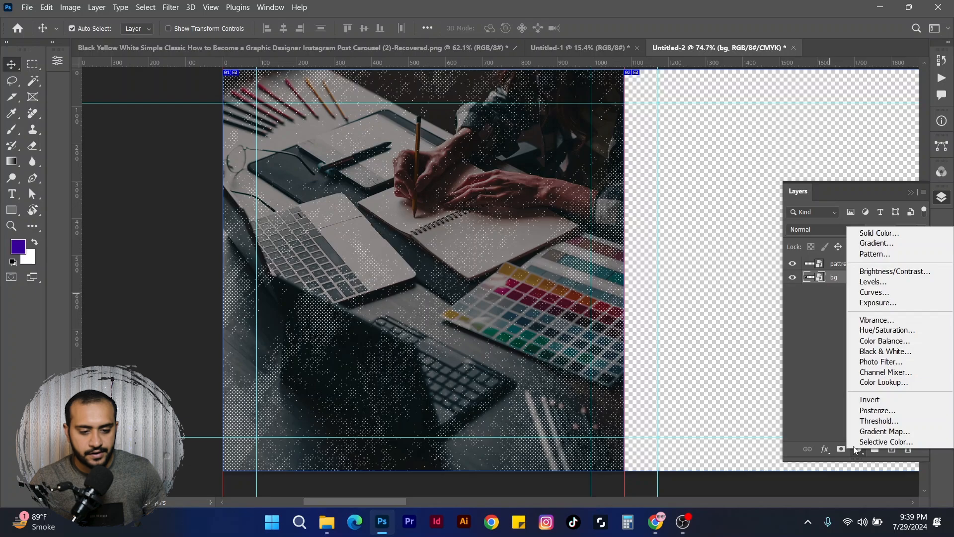
pyautogui.click(881, 205)
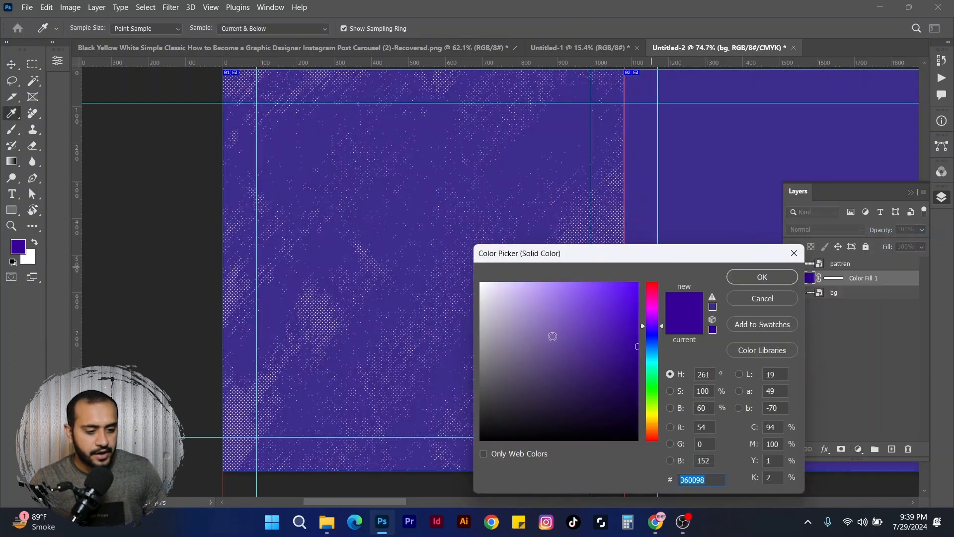
pyautogui.moveTo(549, 334); pyautogui.dragTo(474, 443)
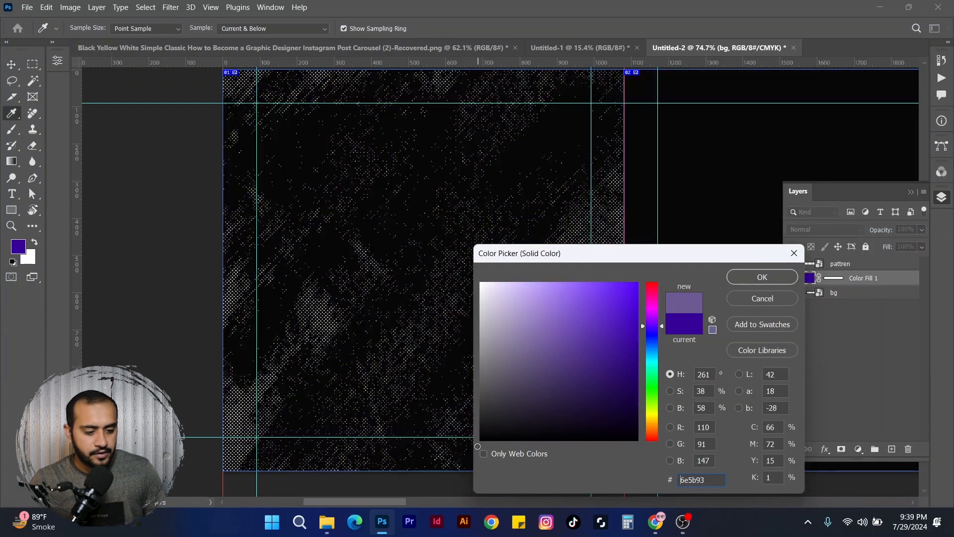
pyautogui.click(752, 277)
pyautogui.moveTo(853, 279); pyautogui.dragTo(856, 301)
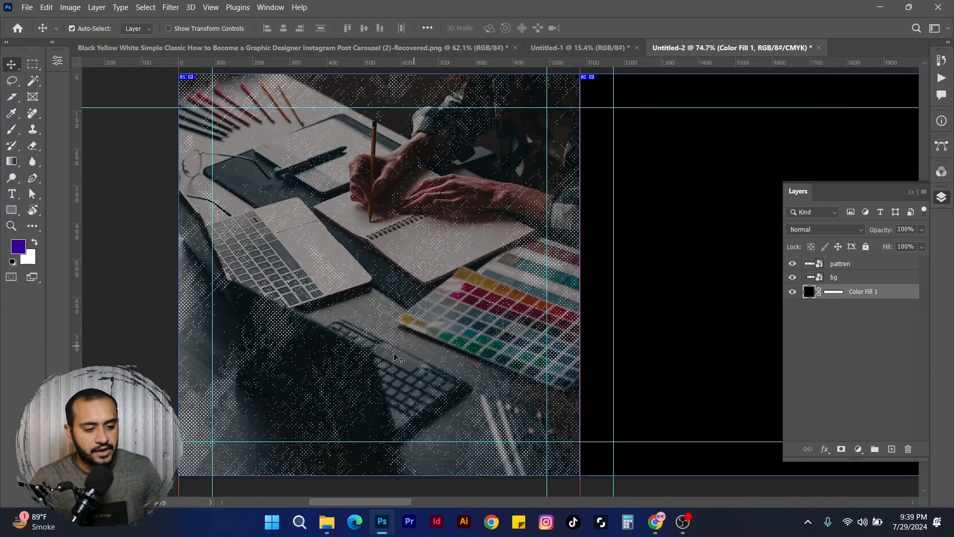
# Step: Add a Curves adjustment above the bg layer and darken the photo with a point at input 99, output 60
pyautogui.click(845, 277)
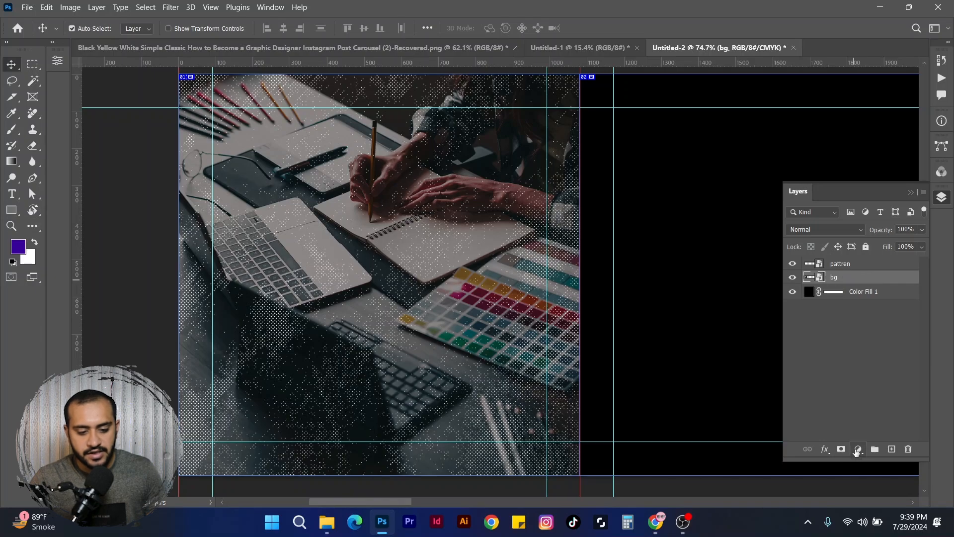
pyautogui.click(858, 449)
pyautogui.click(887, 291)
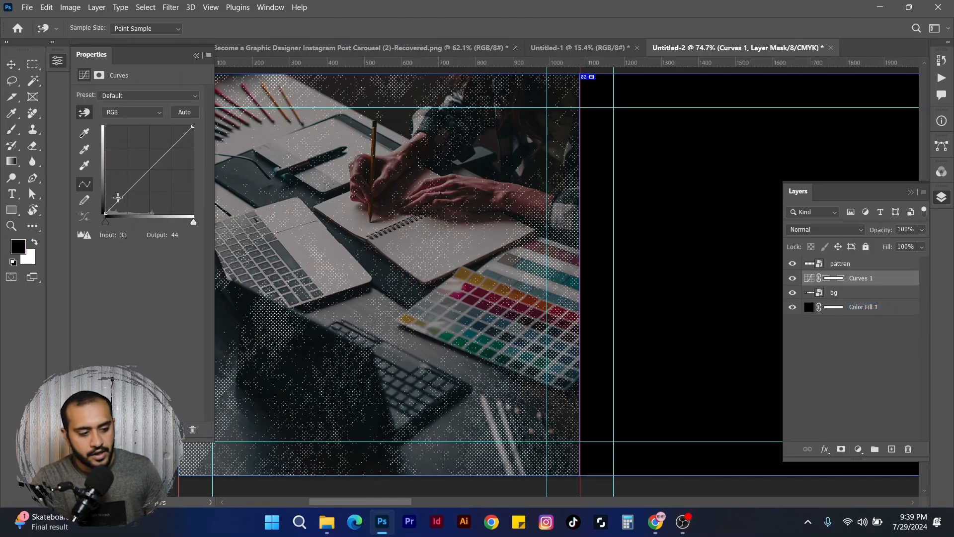
pyautogui.moveTo(121, 196); pyautogui.dragTo(141, 193)
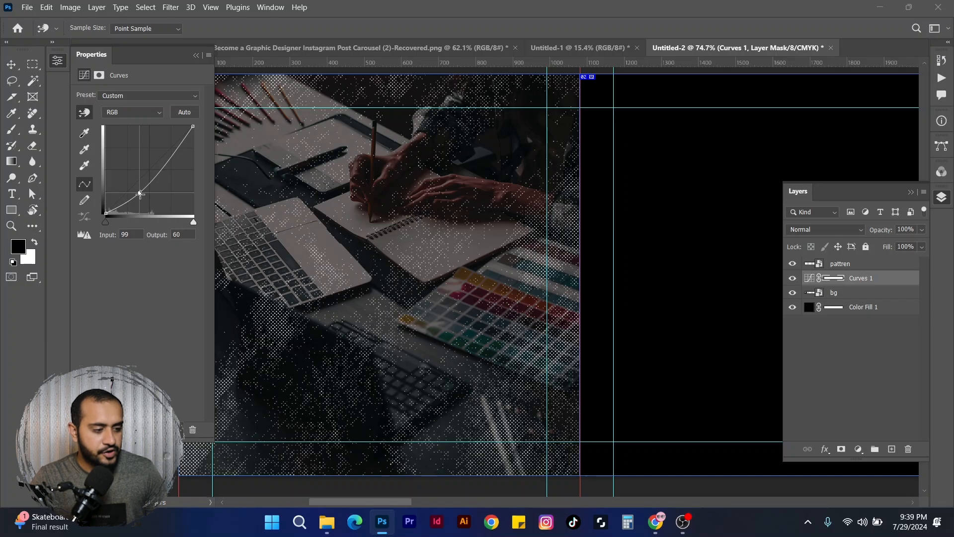
# Step: Move the Curves 1 point to input 104, output 60, and lower that adjustment layer's opacity to 79%
pyautogui.moveTo(140, 194); pyautogui.dragTo(142, 192)
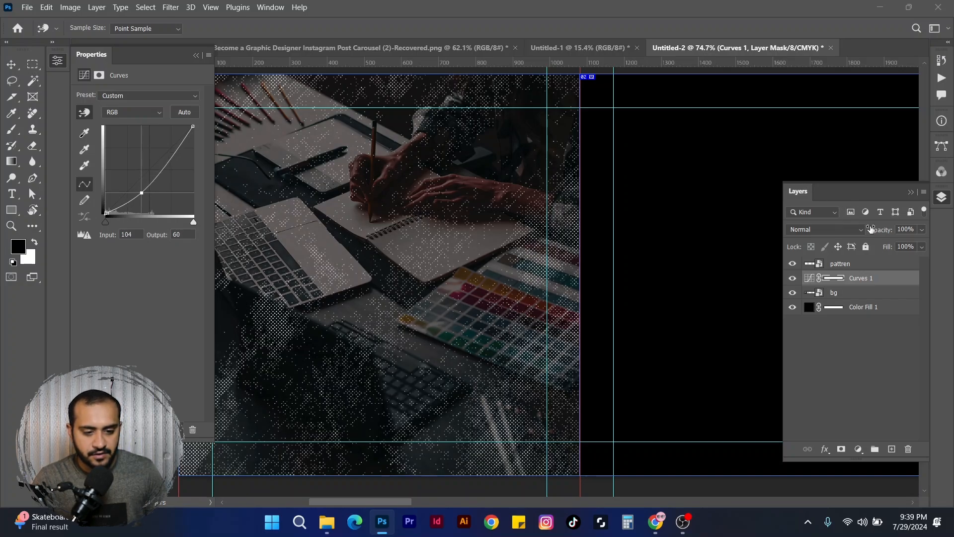
pyautogui.moveTo(880, 232); pyautogui.dragTo(876, 232)
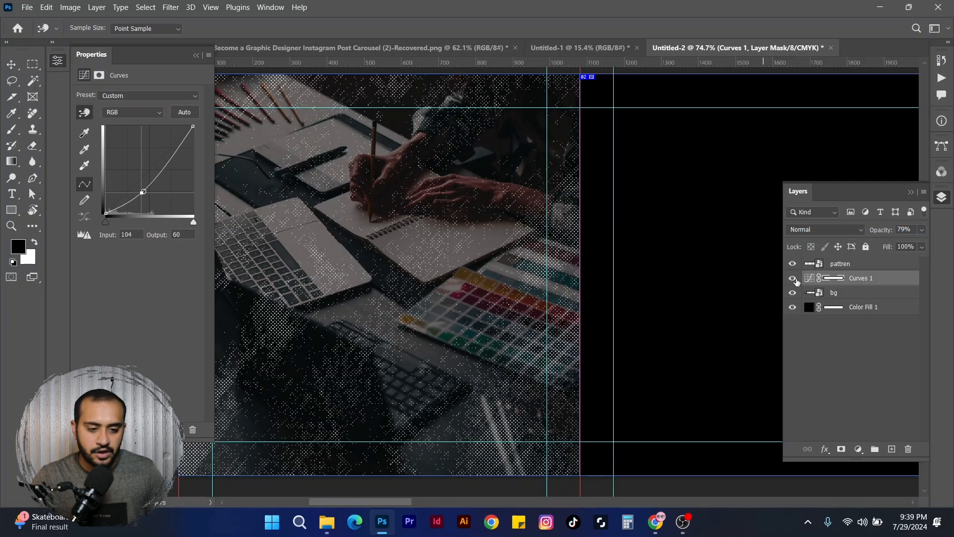
pyautogui.press('v')
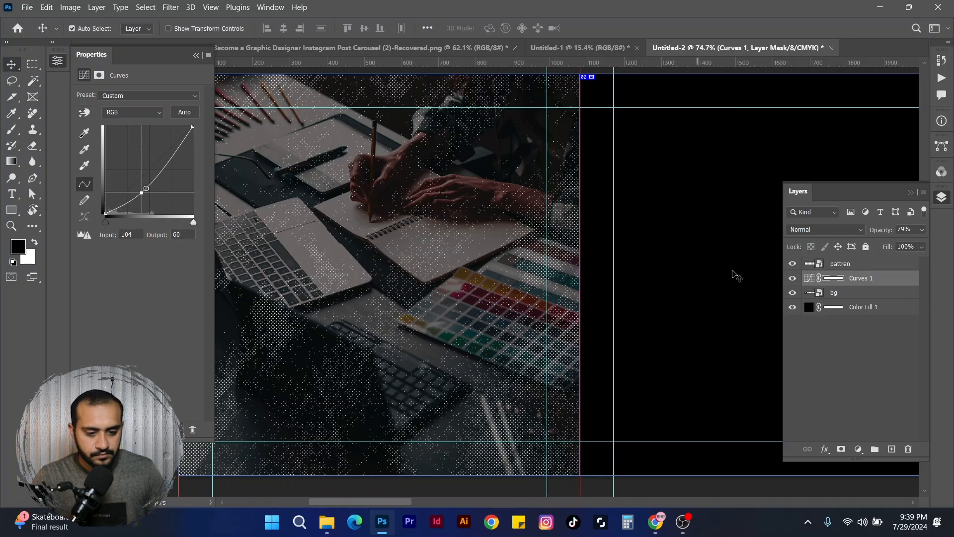
# Step: Lower the pattren texture layer's opacity to 37%
pyautogui.click(847, 267)
pyautogui.moveTo(875, 233); pyautogui.dragTo(876, 230)
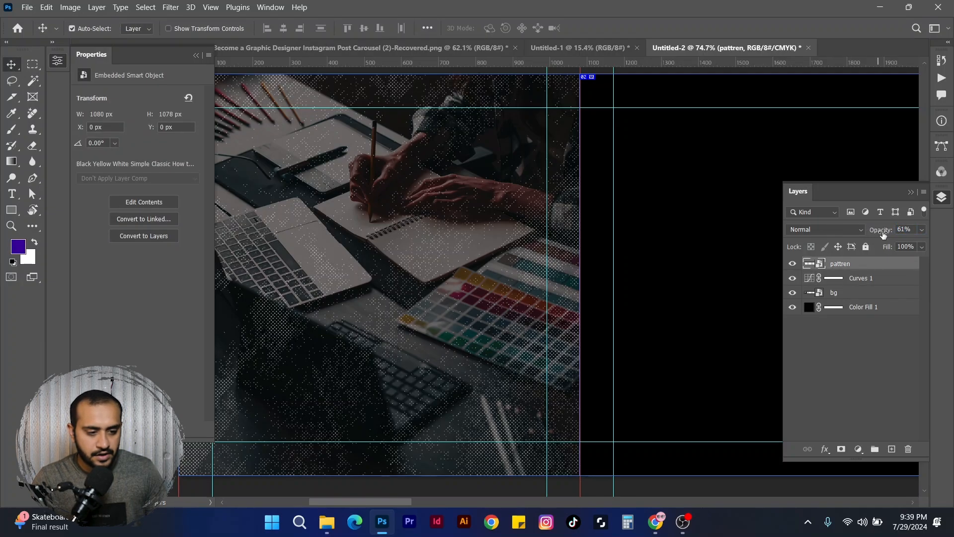
pyautogui.moveTo(883, 232); pyautogui.dragTo(878, 232)
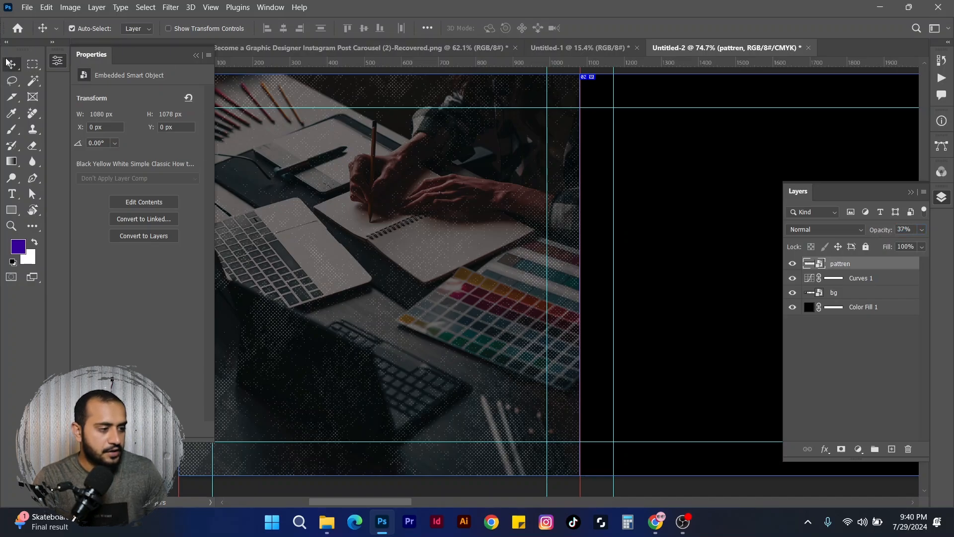
pyautogui.moveTo(636, 242); pyautogui.dragTo(664, 285)
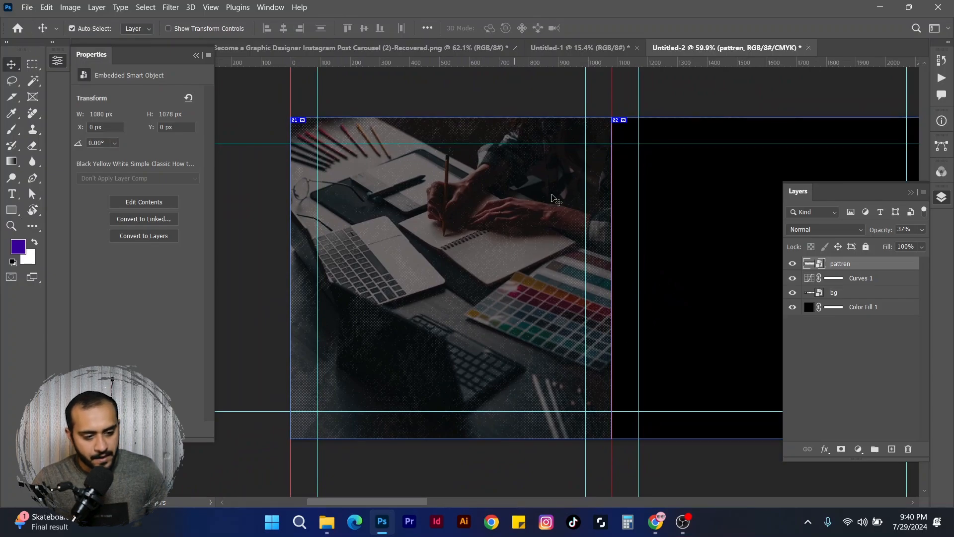
# Step: Darken the Curves 1 adjustment with its point at input 108, output 55, and set the pattren layer's opacity to 45%
pyautogui.click(804, 279)
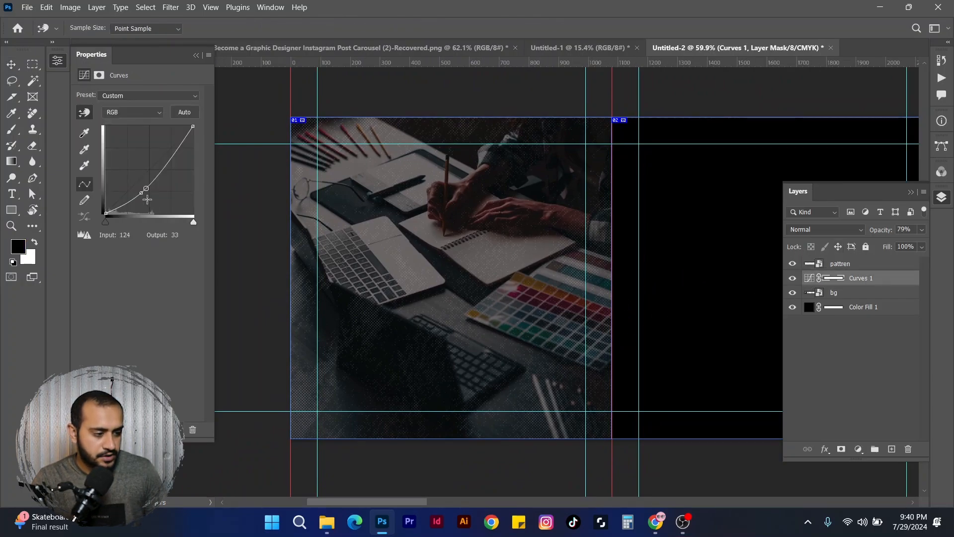
pyautogui.moveTo(142, 194); pyautogui.dragTo(143, 195)
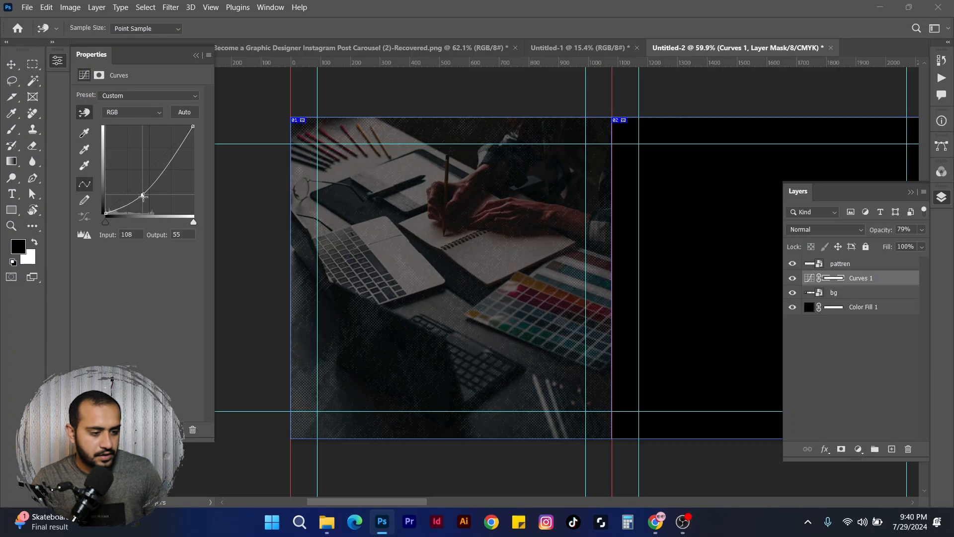
pyautogui.click(845, 267)
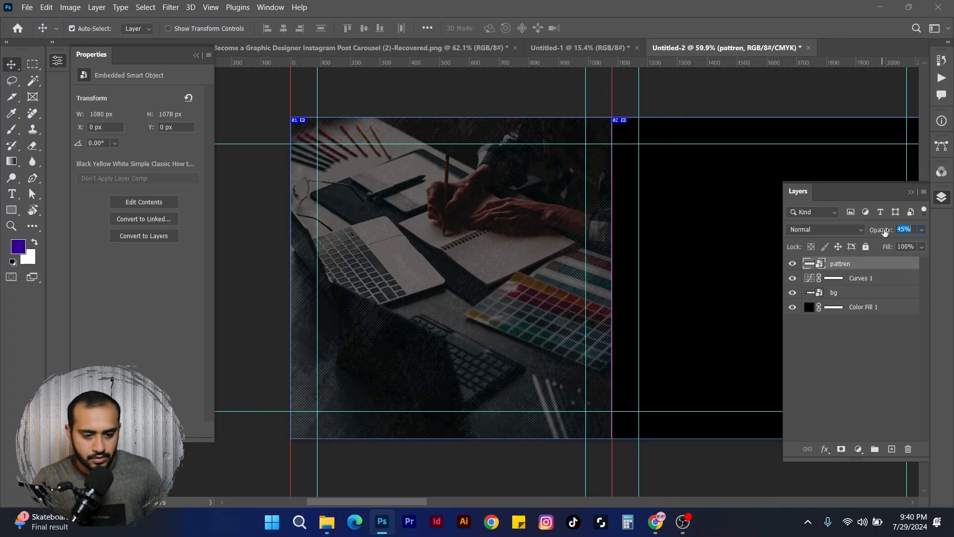
pyautogui.click(685, 239)
pyautogui.moveTo(704, 112); pyautogui.dragTo(696, 114)
pyautogui.click(697, 112)
pyautogui.click(196, 54)
# Step: Review the header-and-footer template and the Untitled-1 text pages, and compare them with the first pages of Untitled-2
pyautogui.moveTo(620, 216); pyautogui.dragTo(585, 225)
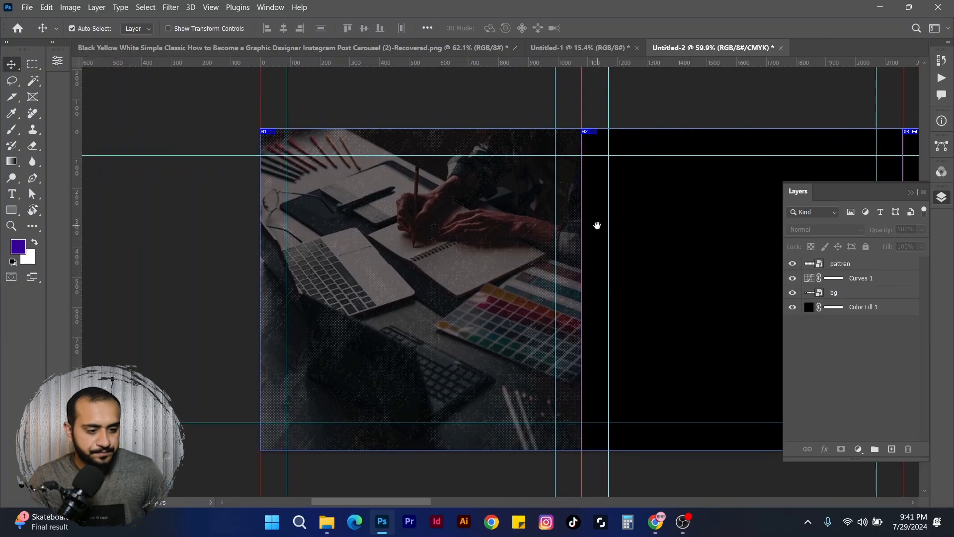
pyautogui.moveTo(517, 116); pyautogui.dragTo(508, 118)
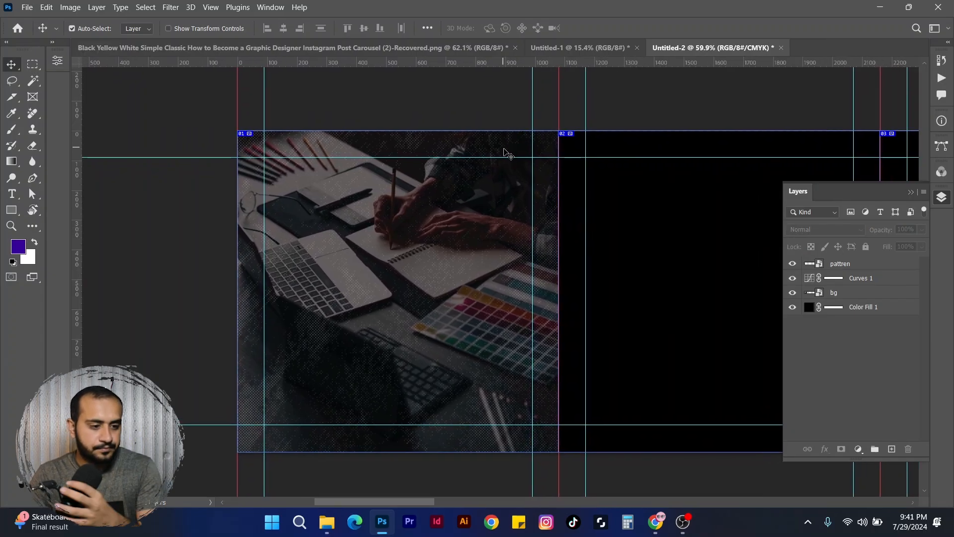
pyautogui.click(357, 48)
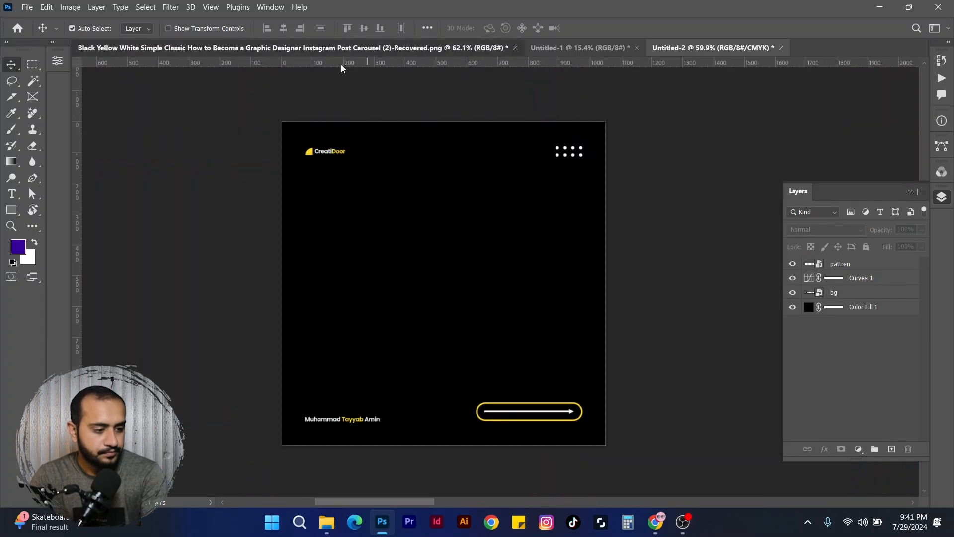
pyautogui.click(558, 50)
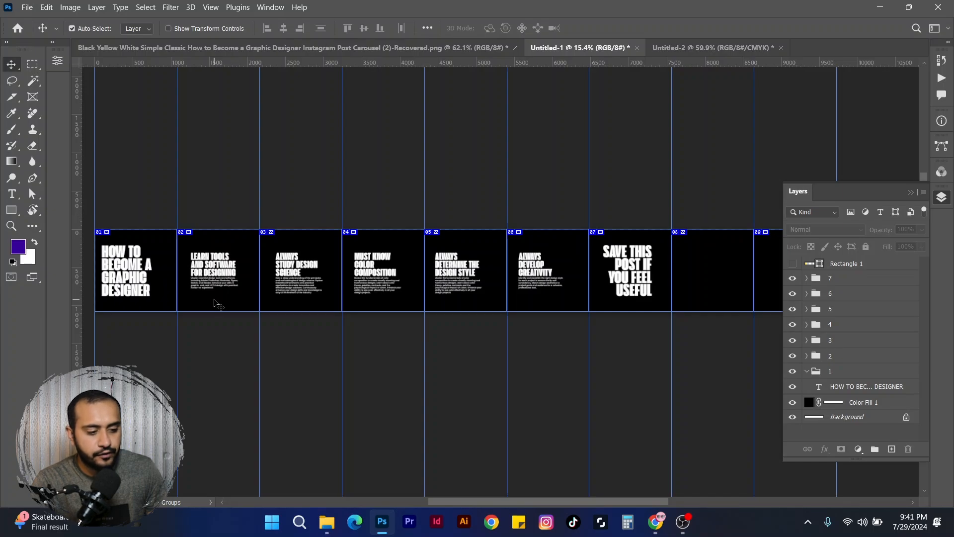
pyautogui.moveTo(214, 299); pyautogui.dragTo(258, 287)
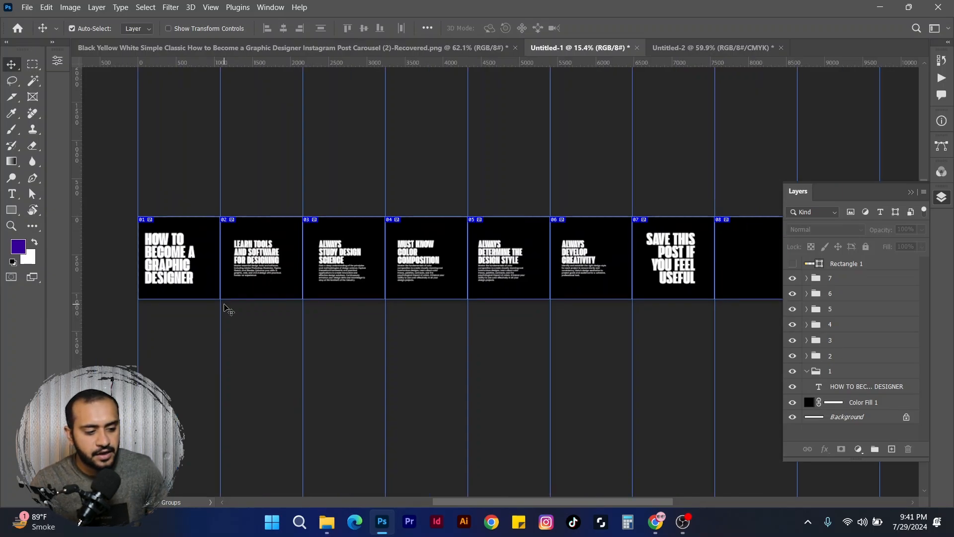
pyautogui.moveTo(361, 189); pyautogui.dragTo(341, 191)
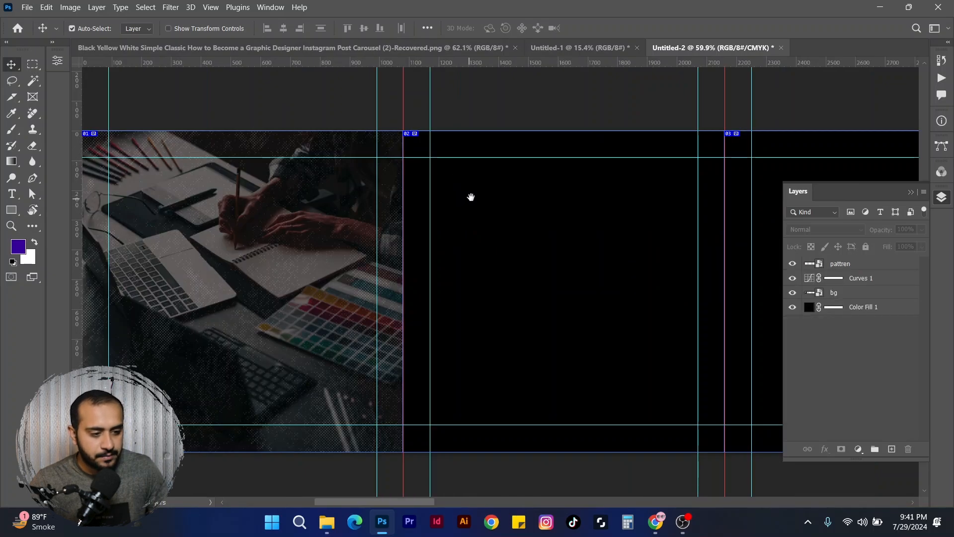
pyautogui.hscroll(-5, 471, 197)
pyautogui.scroll(1, 581, 106)
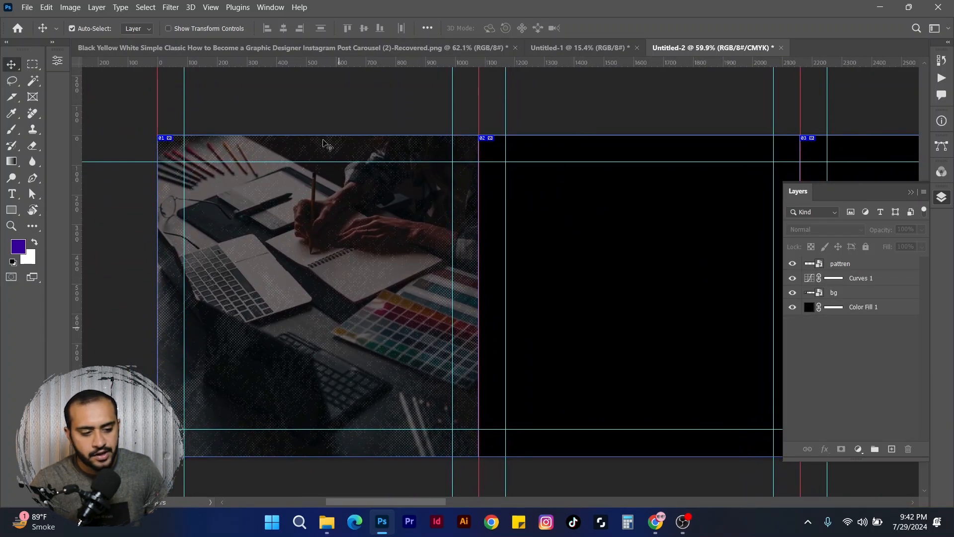
pyautogui.hscroll(-3, 325, 270)
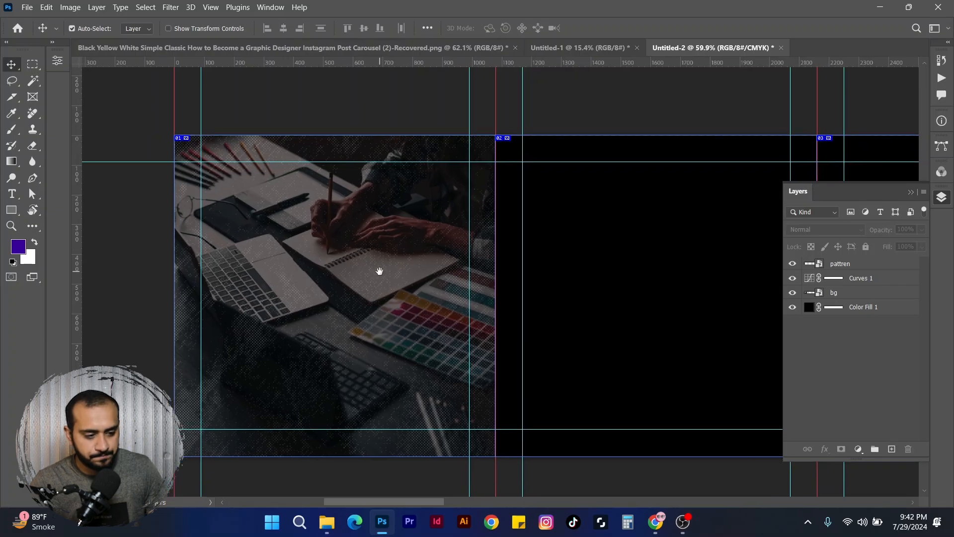
pyautogui.moveTo(386, 278); pyautogui.dragTo(383, 274)
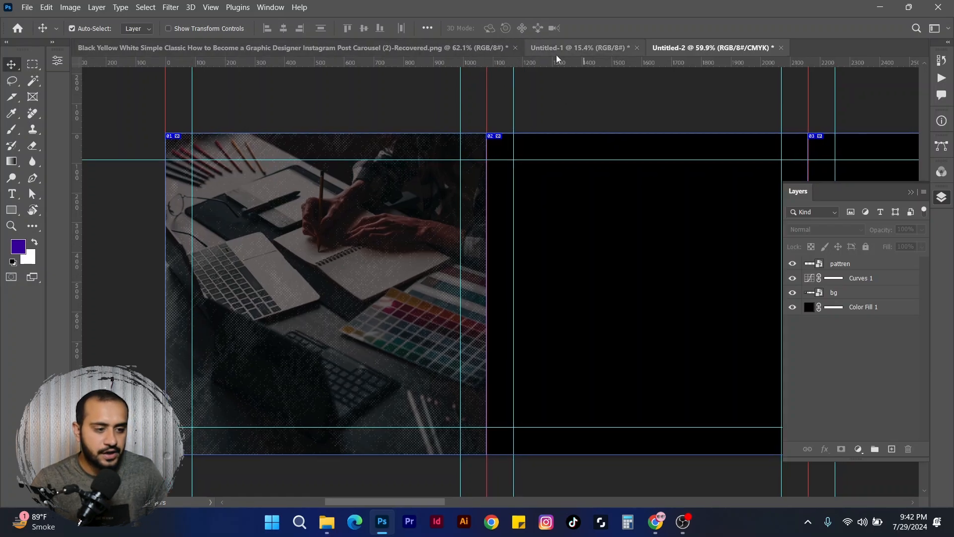
# Step: Copy the "HOW TO BECOME A GRAPHIC DESIGNER" heading from Untitled-1 onto the first page of Untitled-2
pyautogui.click(576, 48)
pyautogui.keyDown('ctrl'); pyautogui.click(140, 259); pyautogui.keyUp('ctrl')
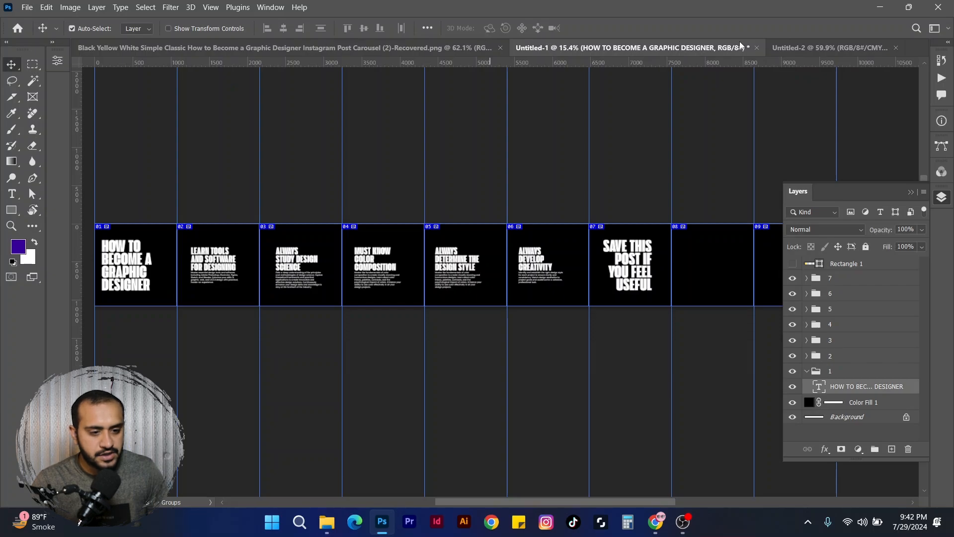
pyautogui.click(792, 48)
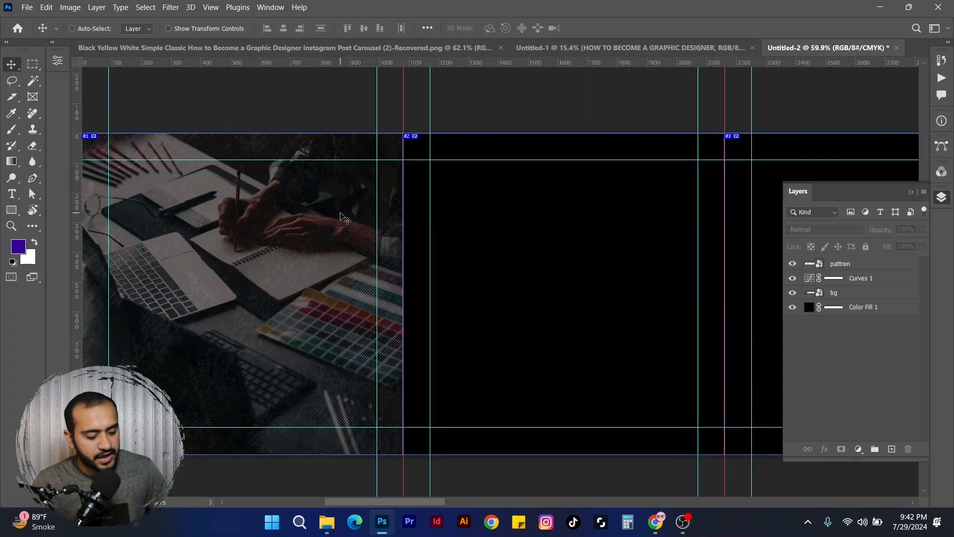
pyautogui.hotkey('ctrl', 'v')
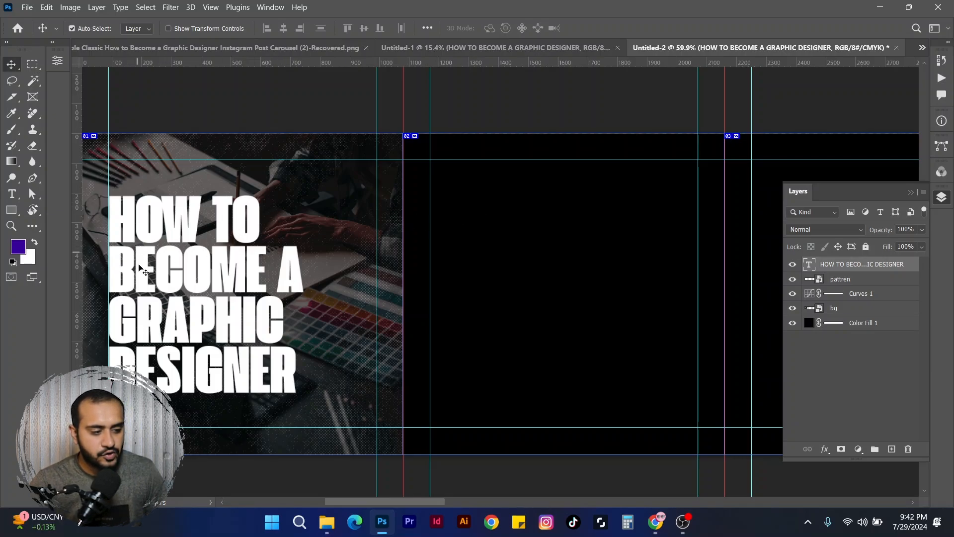
# Step: Recolor the words "GRAPHIC DESIGNER" in the first page's heading to yellow fff000
pyautogui.doubleClick(115, 311)
pyautogui.click(133, 309)
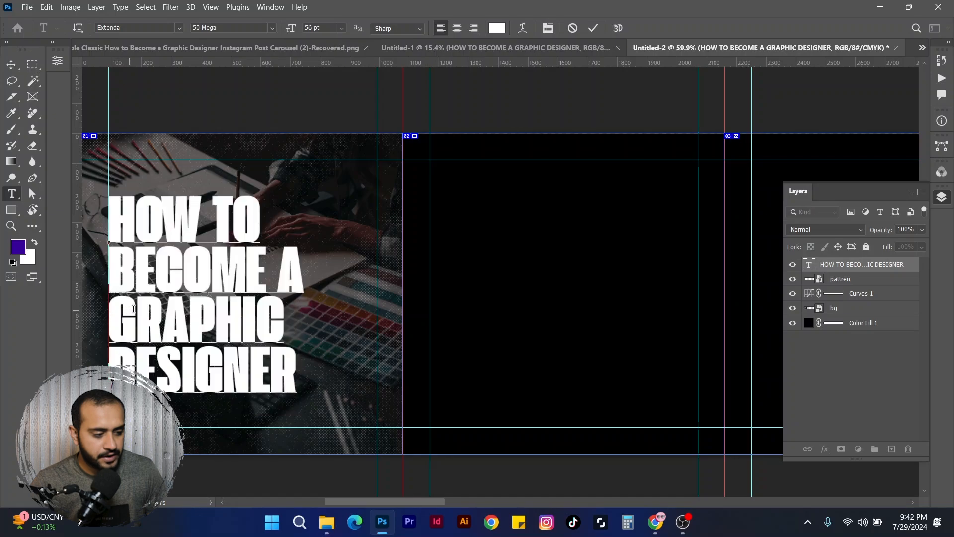
pyautogui.moveTo(133, 309); pyautogui.dragTo(291, 338)
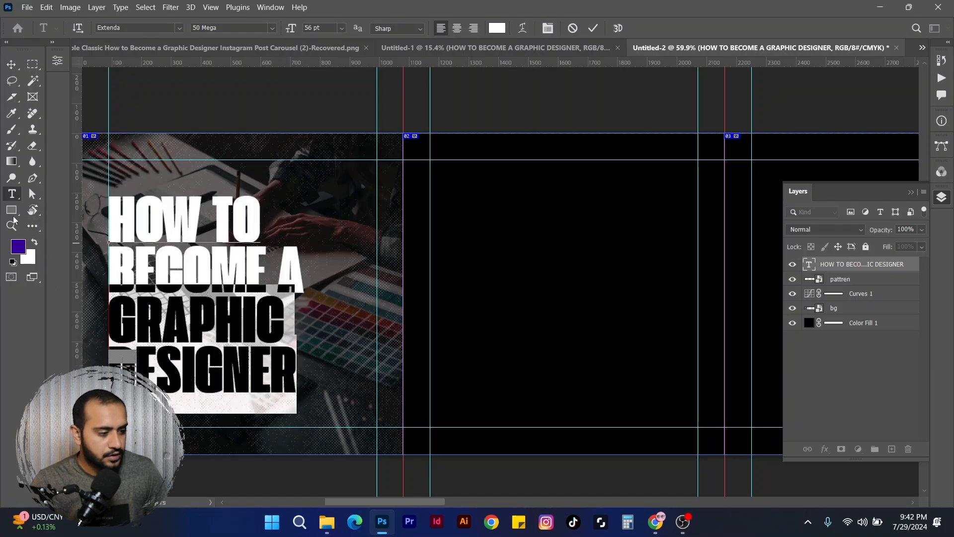
pyautogui.click(58, 60)
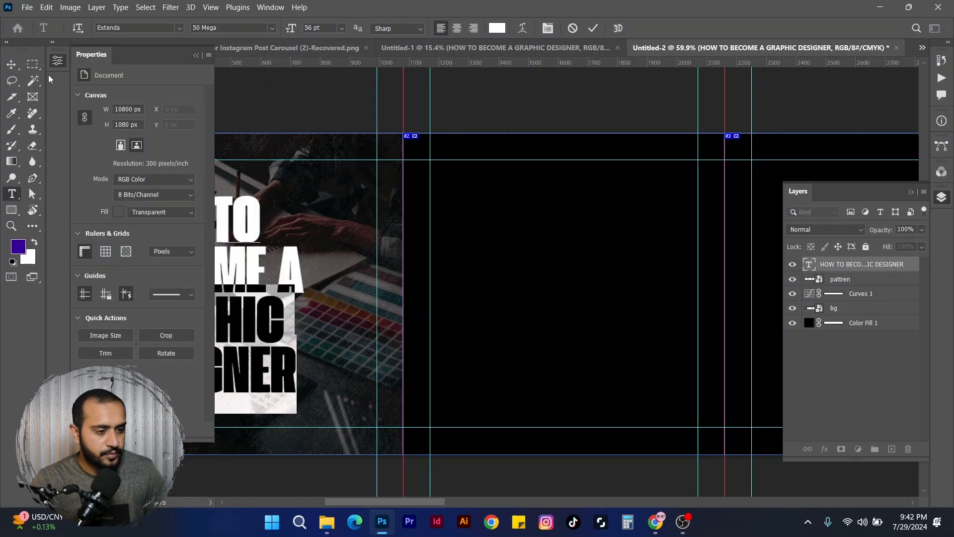
pyautogui.click(178, 191)
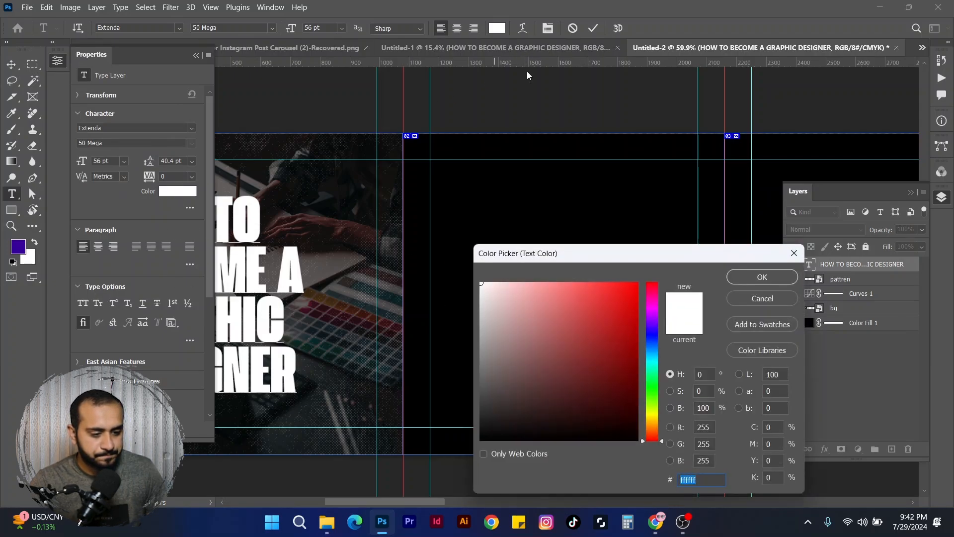
pyautogui.click(762, 277)
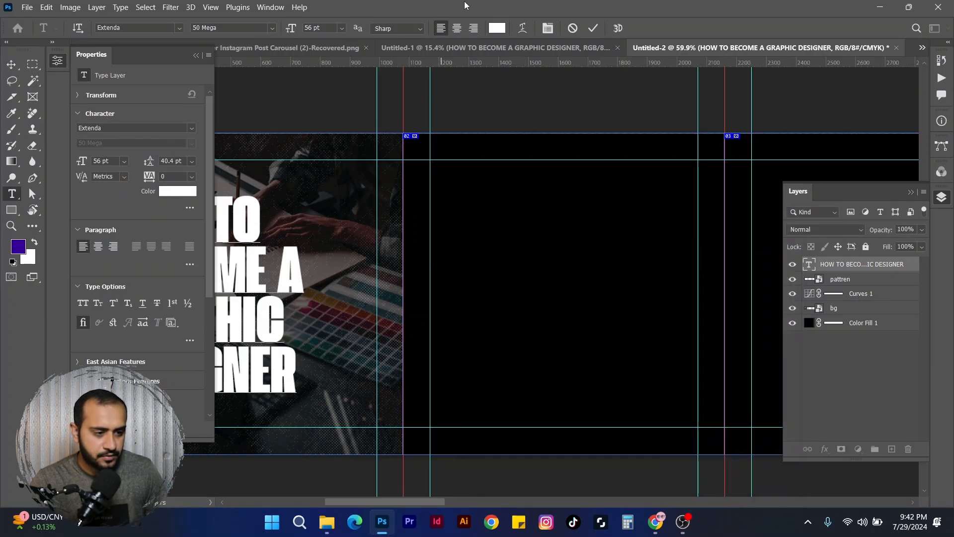
pyautogui.click(497, 28)
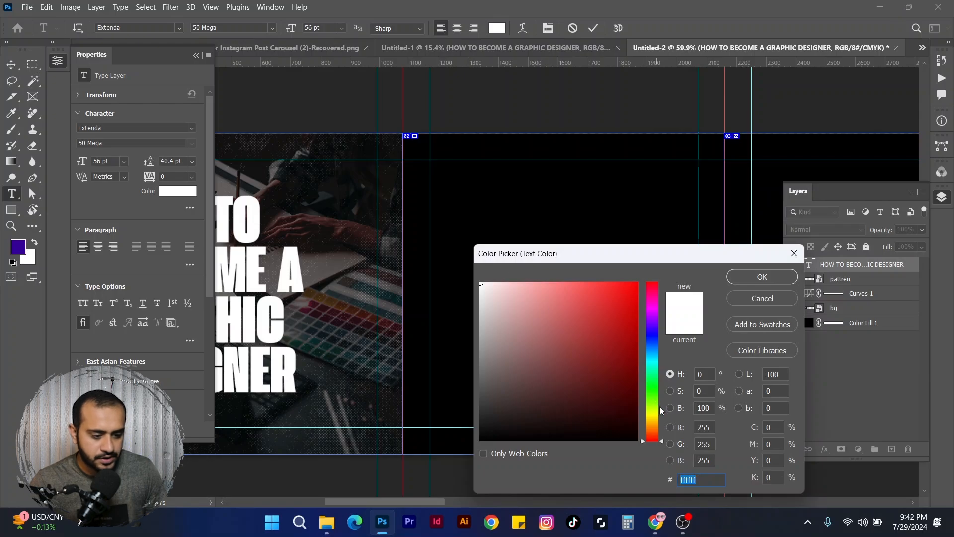
pyautogui.click(654, 419)
pyautogui.write('fff000')
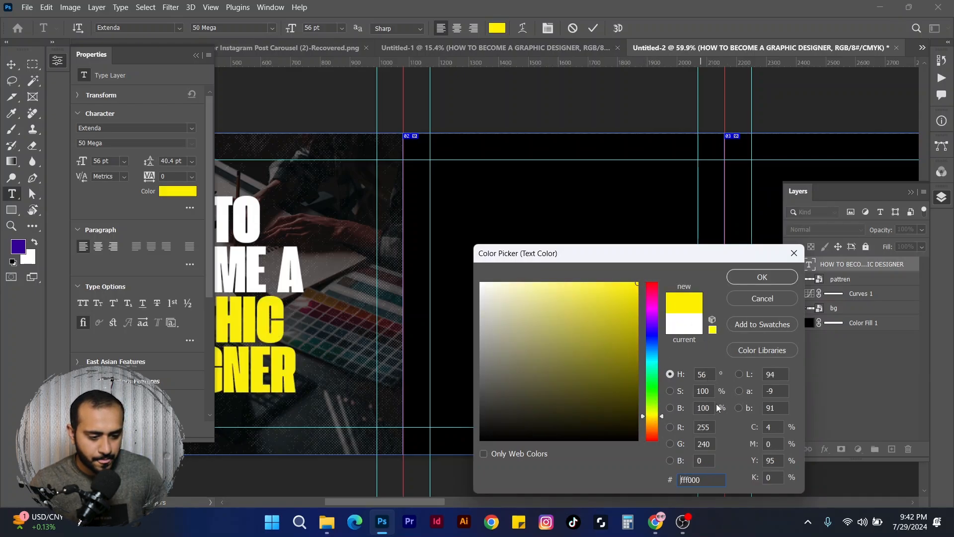
pyautogui.click(761, 276)
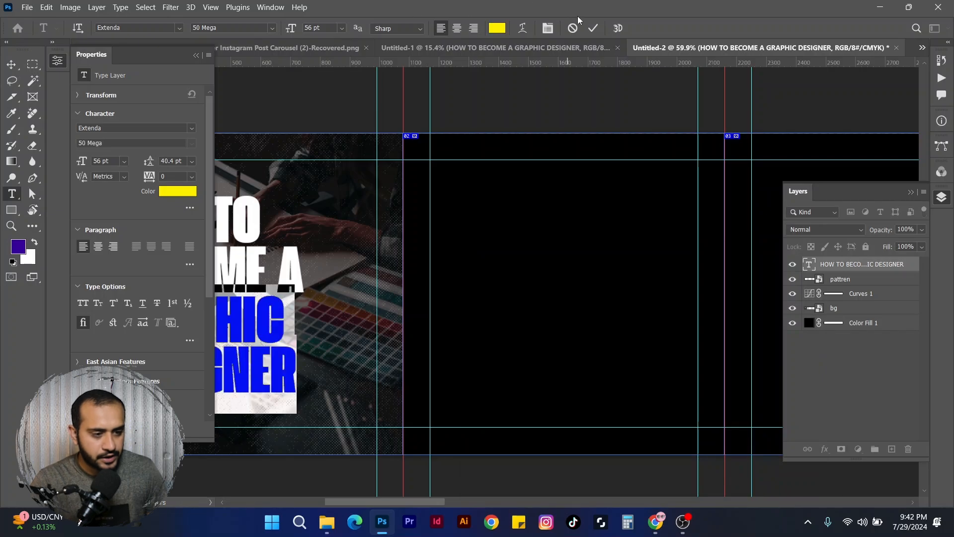
pyautogui.click(196, 55)
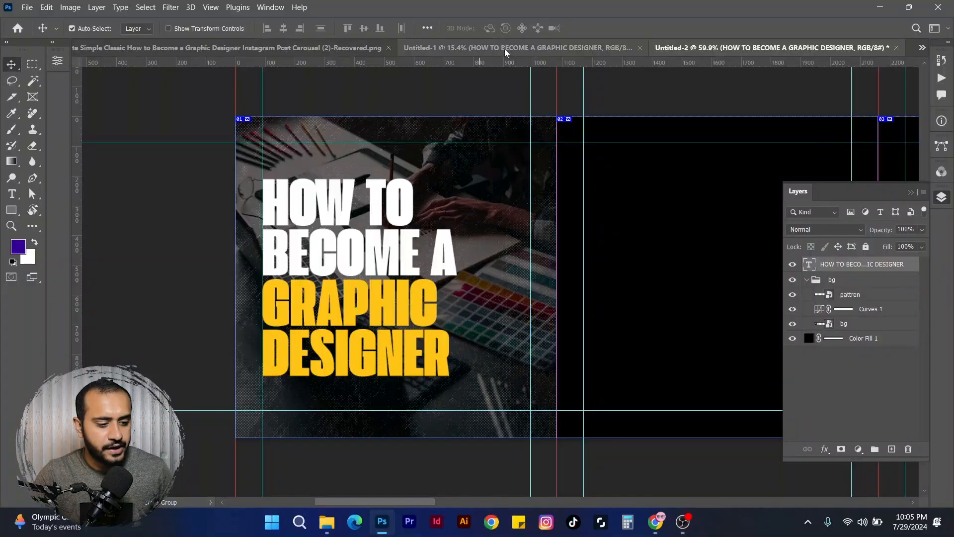
# Step: Check what the Header and footer groups contain in the logo template document by toggling their visibility, and collapse the Header group
pyautogui.click(505, 49)
pyautogui.click(351, 48)
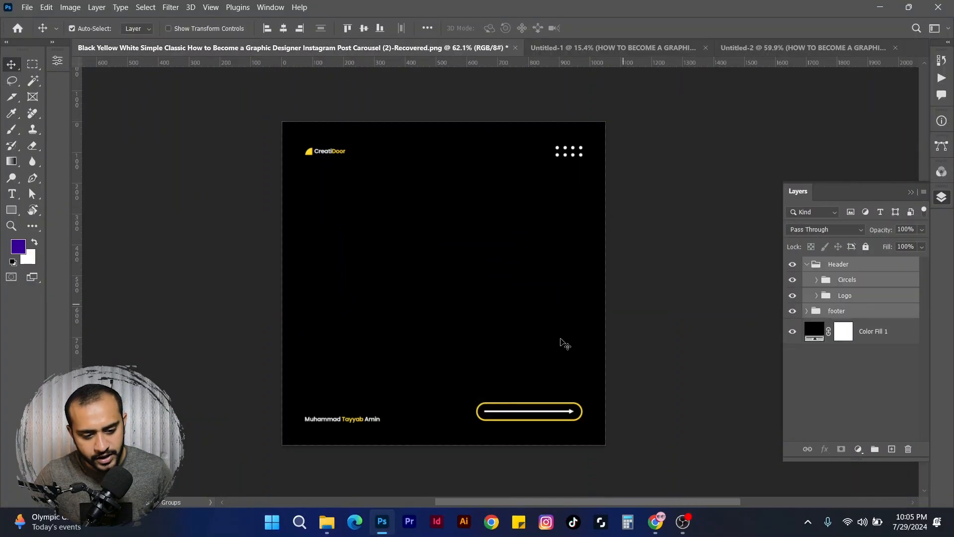
pyautogui.click(808, 267)
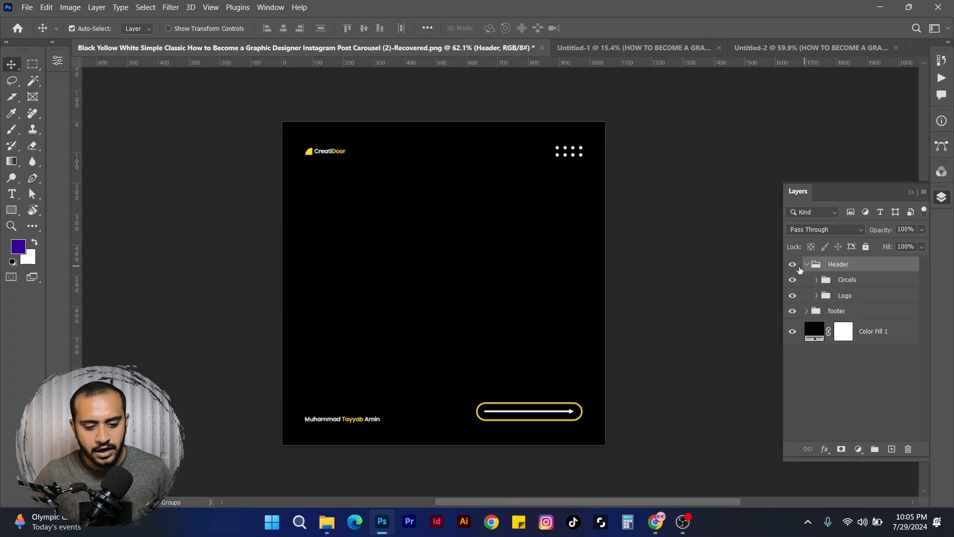
pyautogui.click(793, 264)
pyautogui.click(793, 264)
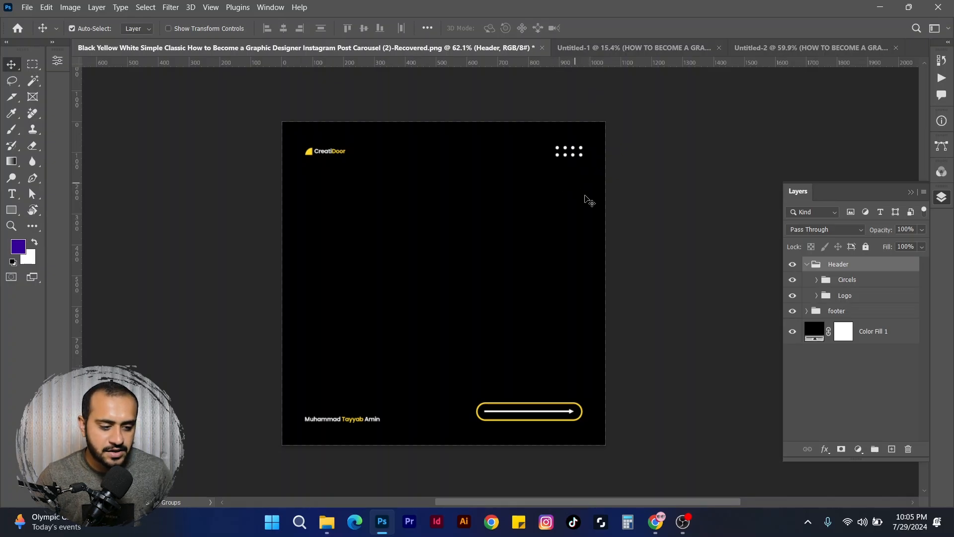
pyautogui.click(792, 311)
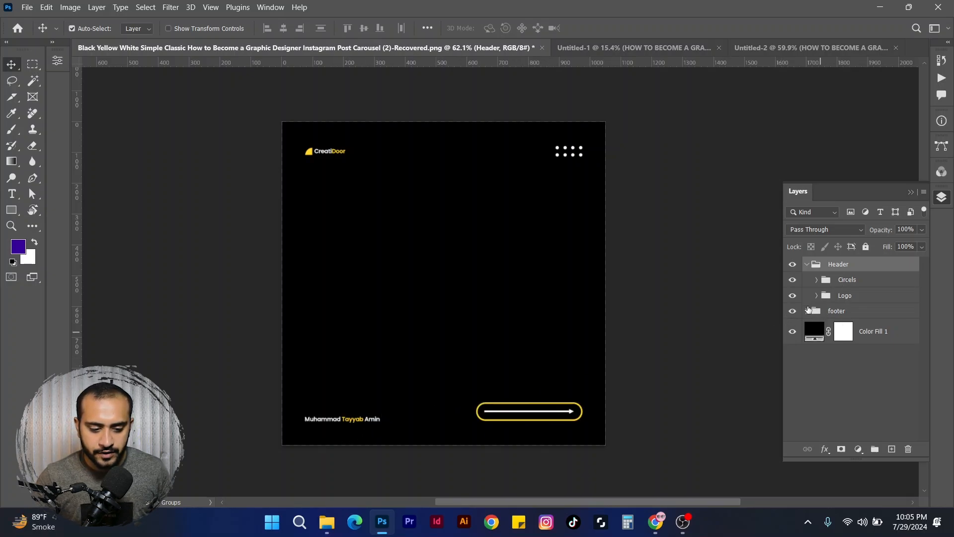
pyautogui.click(807, 264)
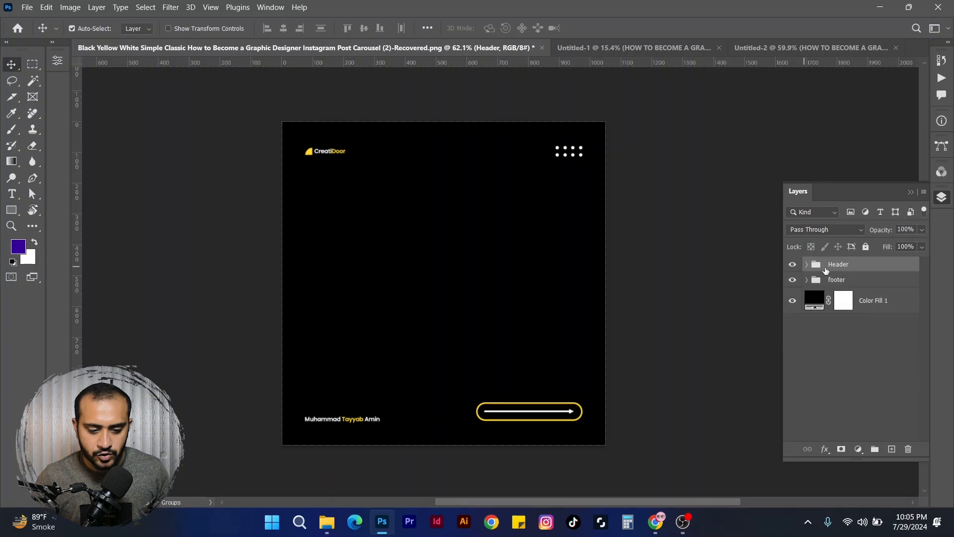
# Step: Copy the Header and footer groups from the logo template document into Untitled-2, directly above the collapsed bg group
pyautogui.keyDown('shift'); pyautogui.click(859, 282); pyautogui.keyUp('shift')
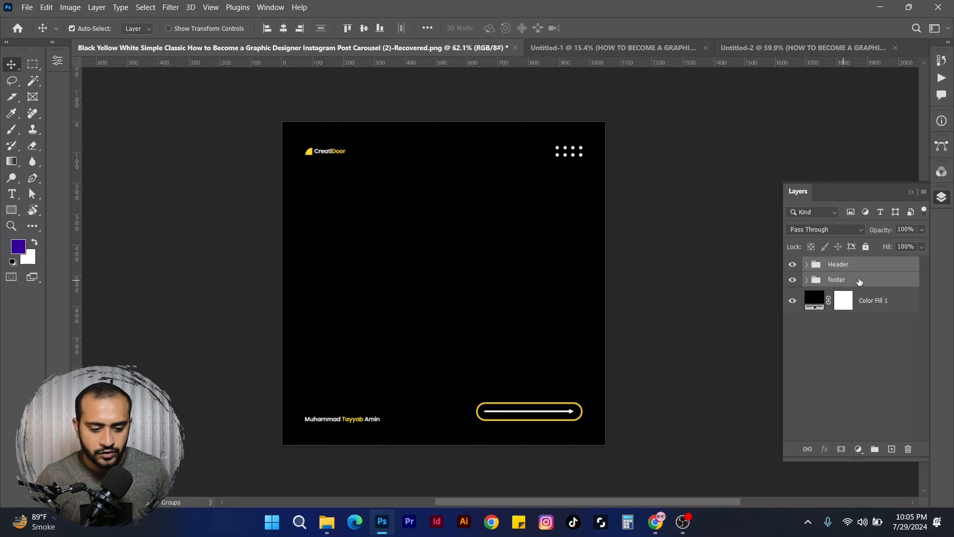
pyautogui.click(778, 50)
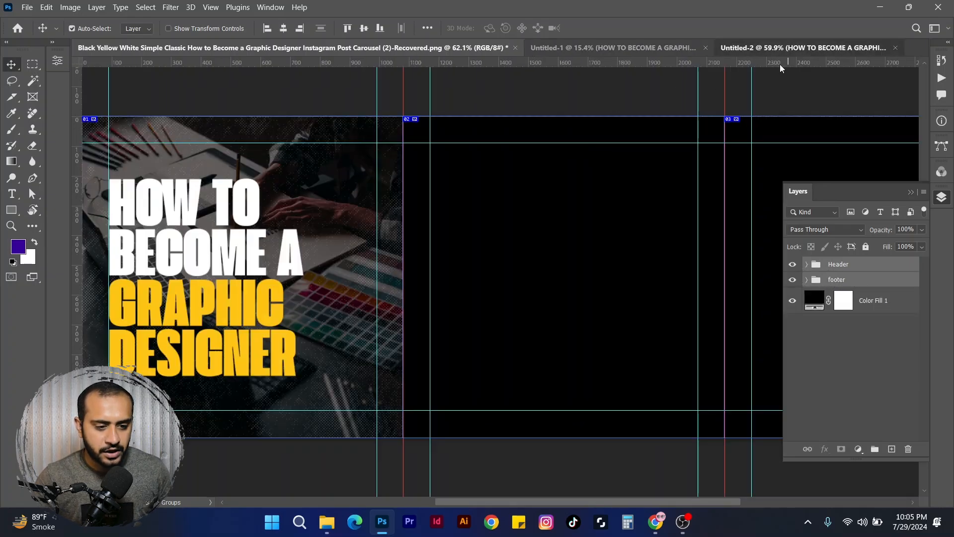
pyautogui.moveTo(453, 201); pyautogui.dragTo(586, 208)
pyautogui.moveTo(455, 180); pyautogui.dragTo(532, 188)
pyautogui.click(811, 323)
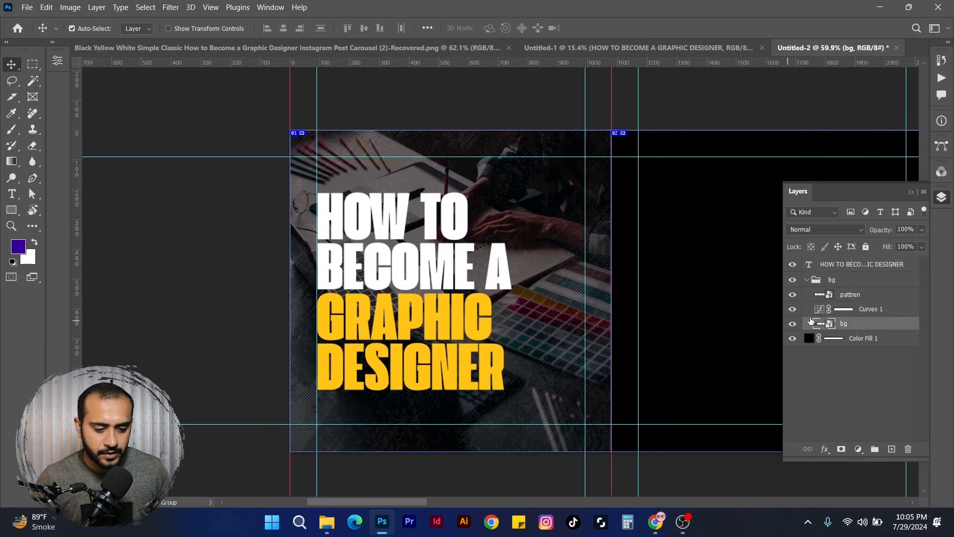
pyautogui.click(808, 281)
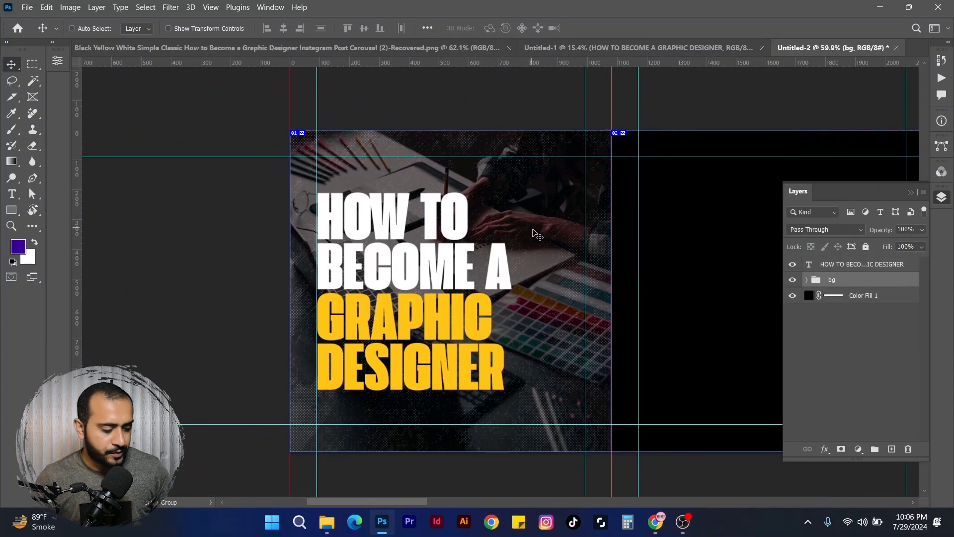
pyautogui.hotkey('ctrl', 'v')
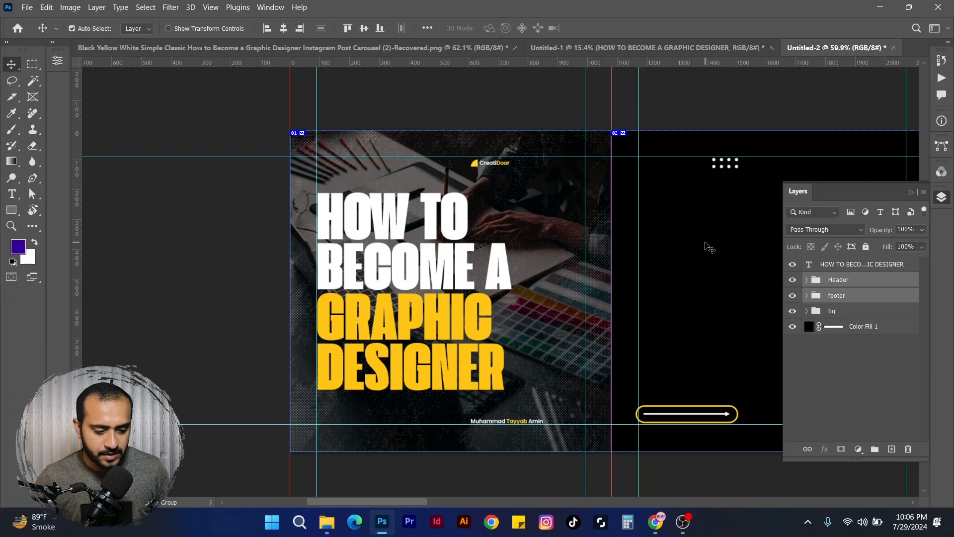
# Step: Move the pasted header and footer onto the first page so that they sit within its margin guides
pyautogui.hotkey('ctrl', 't')
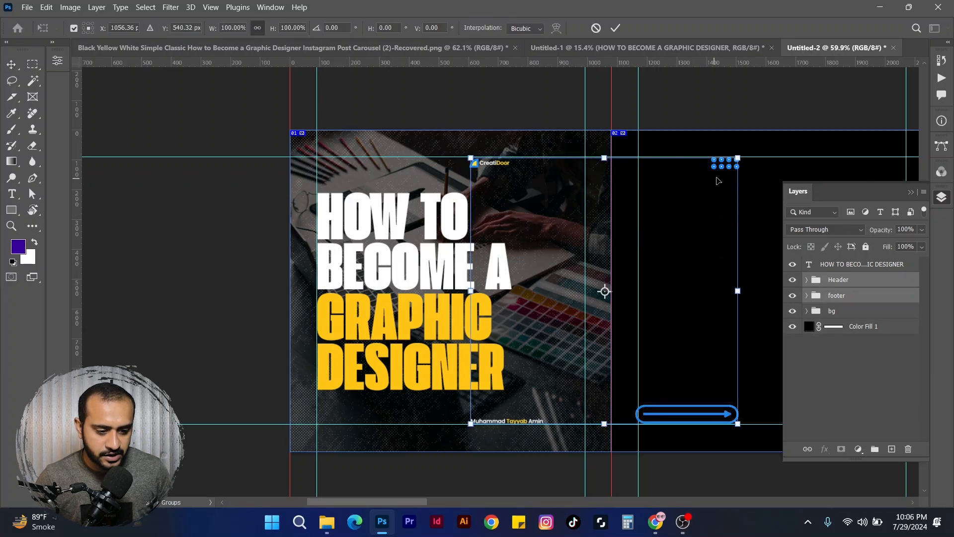
pyautogui.moveTo(723, 170); pyautogui.dragTo(568, 170)
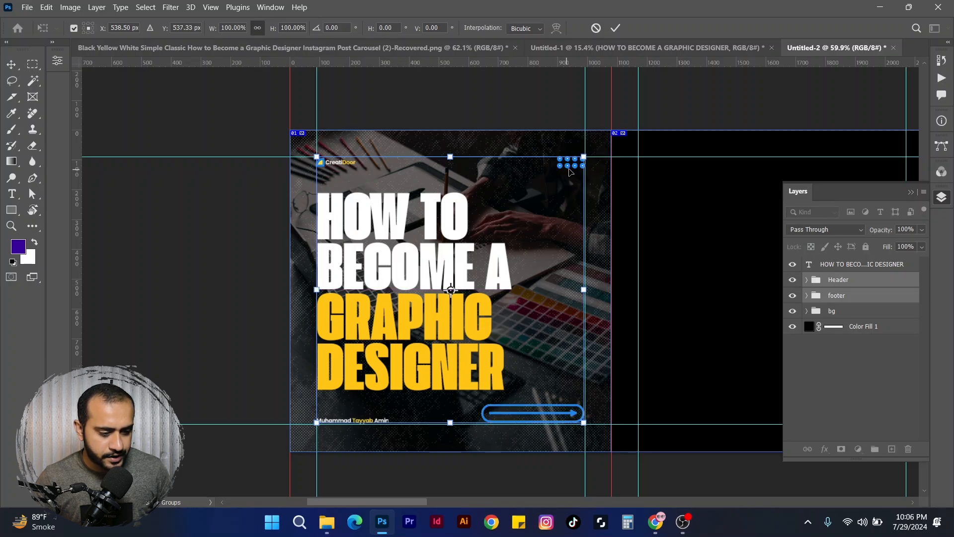
pyautogui.click(615, 29)
# Step: Lock the Color Fill 1 layer
pyautogui.moveTo(689, 104); pyautogui.dragTo(668, 102)
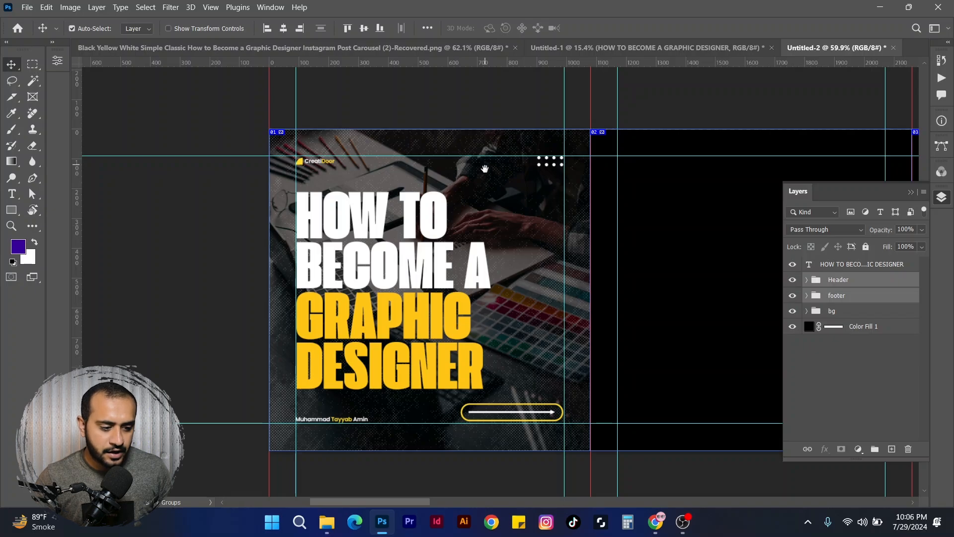
pyautogui.moveTo(484, 218); pyautogui.dragTo(440, 208)
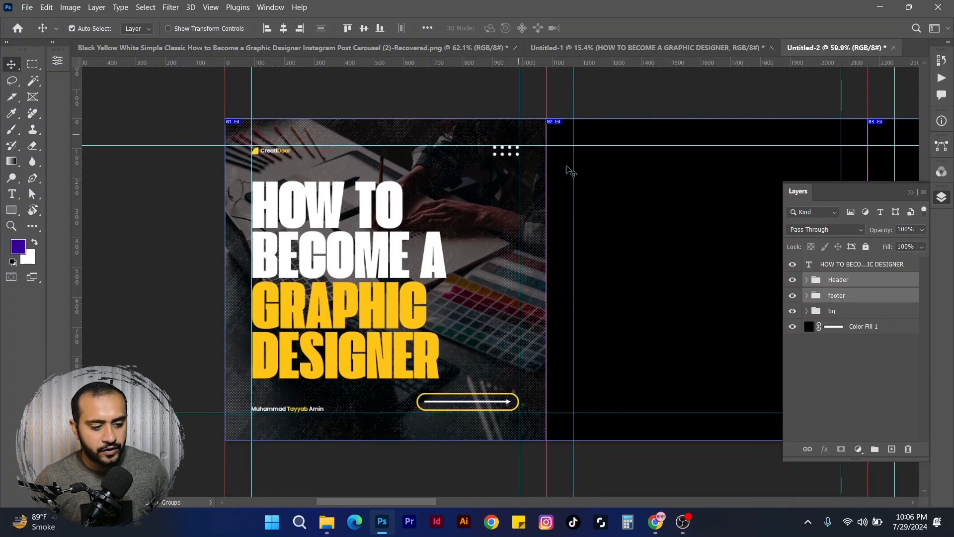
pyautogui.moveTo(505, 236); pyautogui.dragTo(471, 222)
pyautogui.click(882, 332)
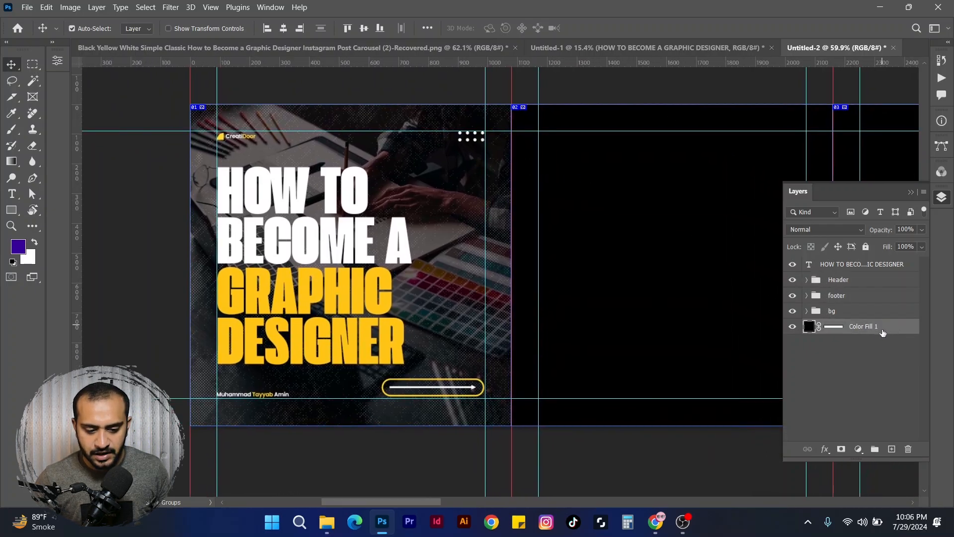
pyautogui.click(866, 247)
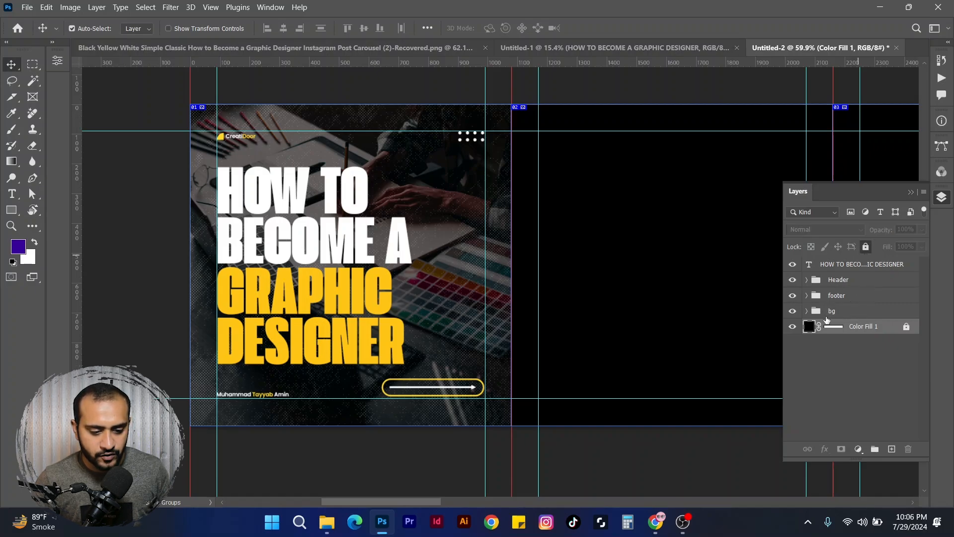
# Step: Combine the Header, footer and bg groups into one group and name it bg
pyautogui.click(844, 311)
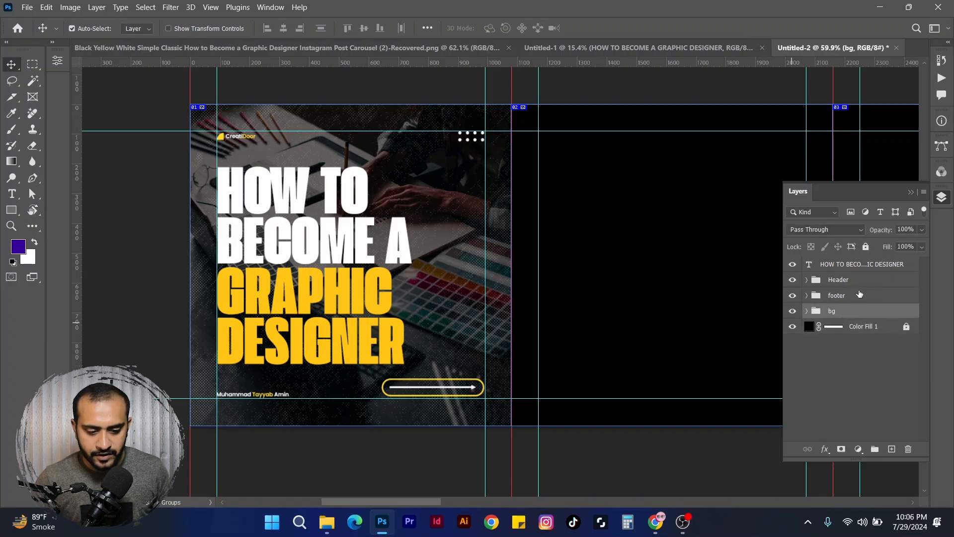
pyautogui.keyDown('shift'); pyautogui.click(859, 279); pyautogui.keyUp('shift')
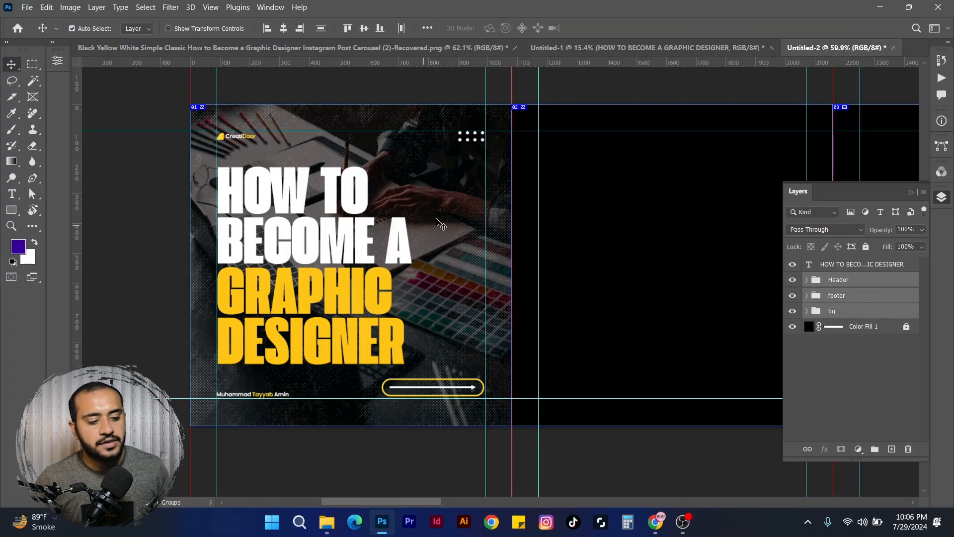
pyautogui.hotkey('ctrl', 'g')
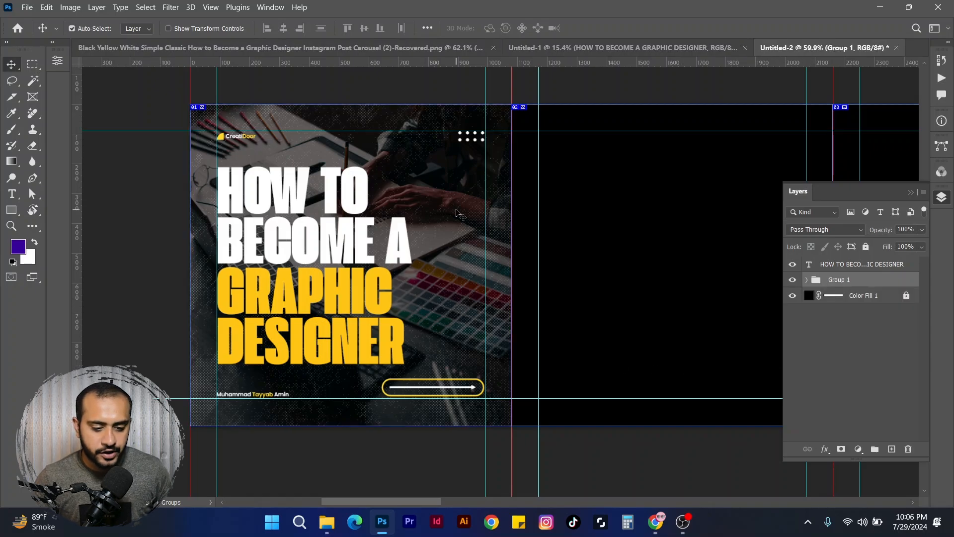
pyautogui.doubleClick(840, 282)
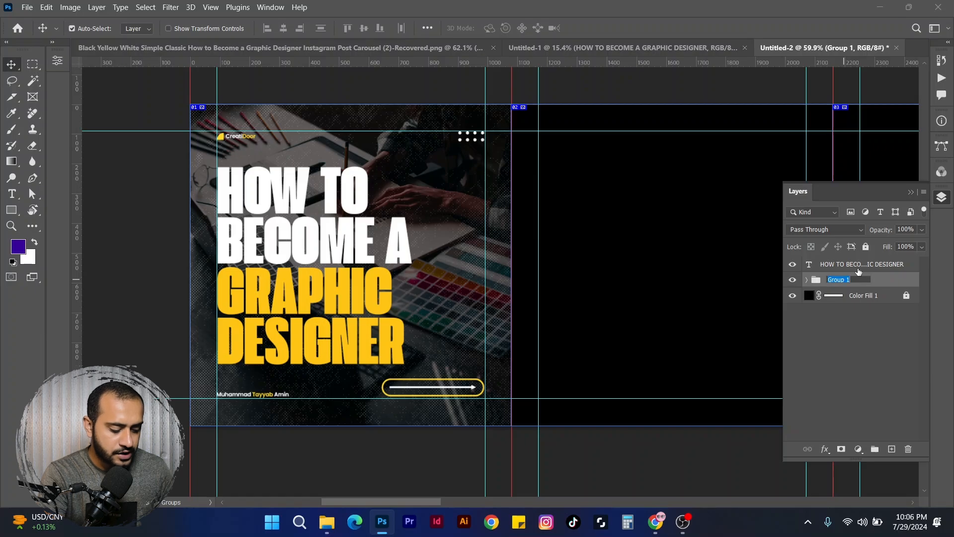
pyautogui.write('bg')
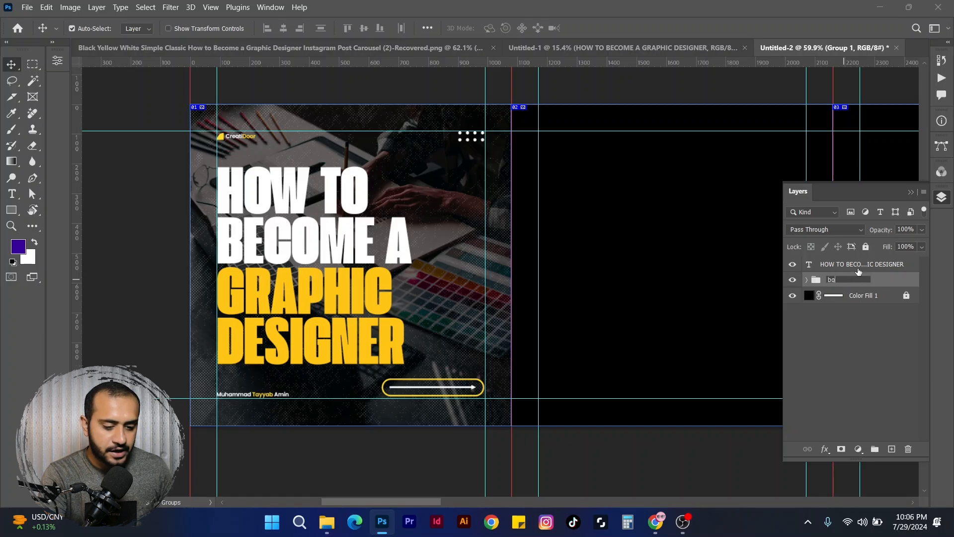
pyautogui.press('Return')
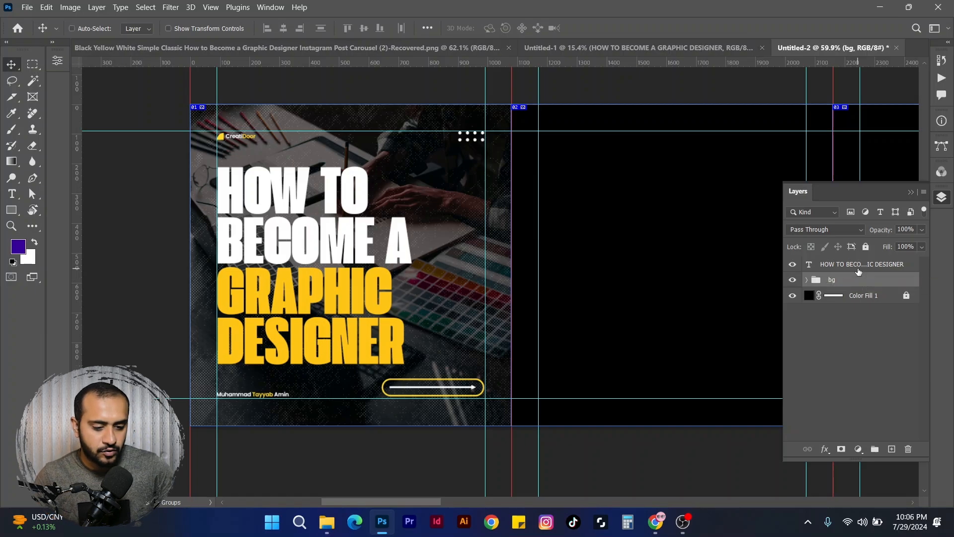
# Step: Duplicate the combined bg group onto pages 2 and 3, fitting each copy exactly to its page
pyautogui.hotkey('ctrl', 'j')
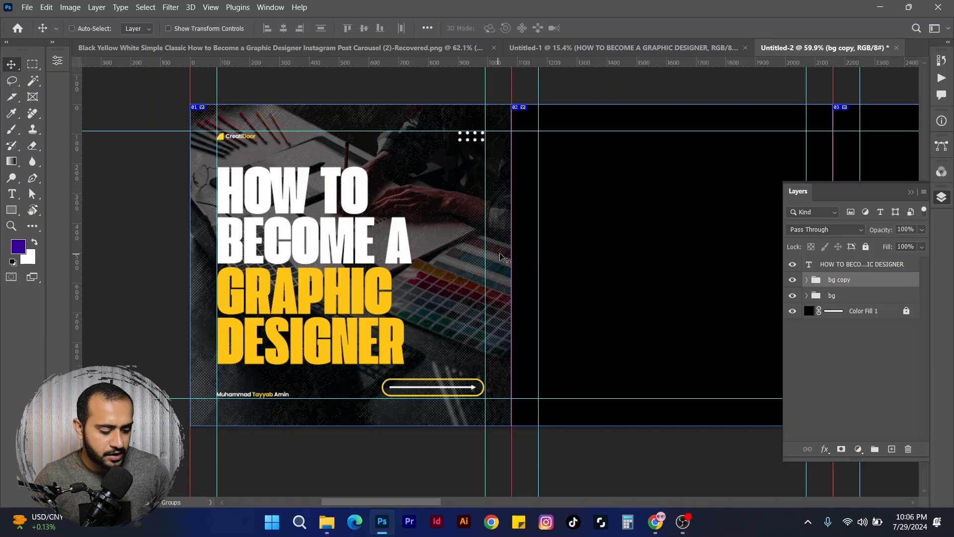
pyautogui.hotkey('ctrl', 't')
pyautogui.moveTo(463, 258); pyautogui.dragTo(795, 285)
pyautogui.moveTo(706, 301); pyautogui.dragTo(338, 308)
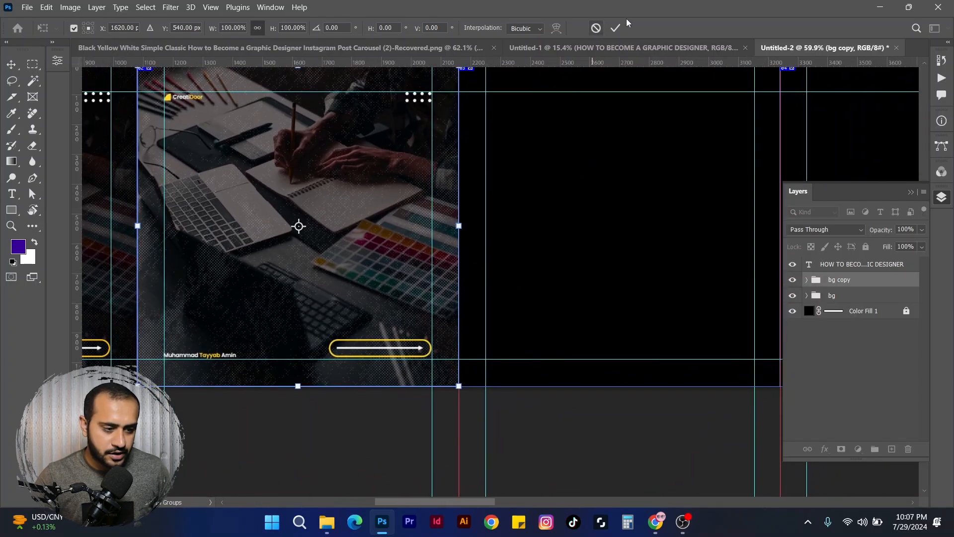
pyautogui.press('Return')
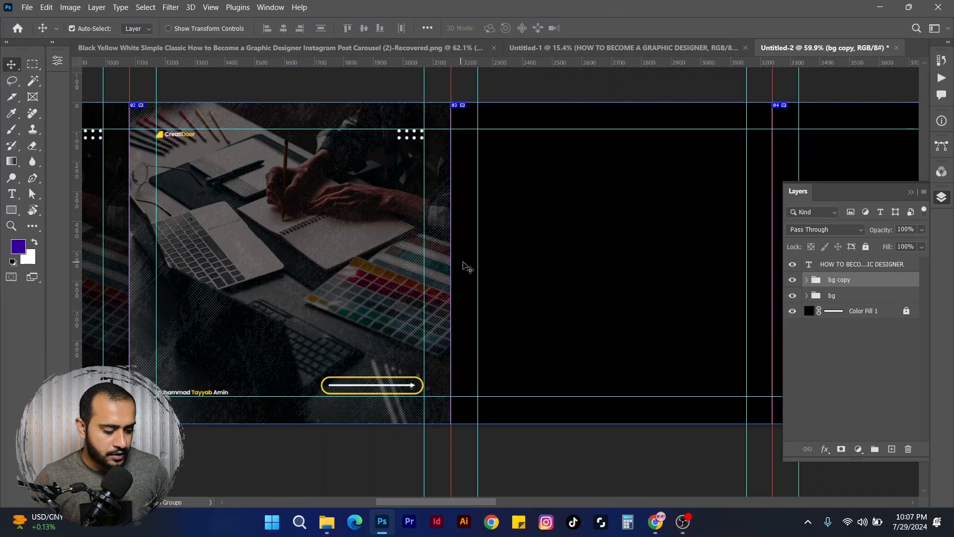
pyautogui.hotkey('ctrl', 'j')
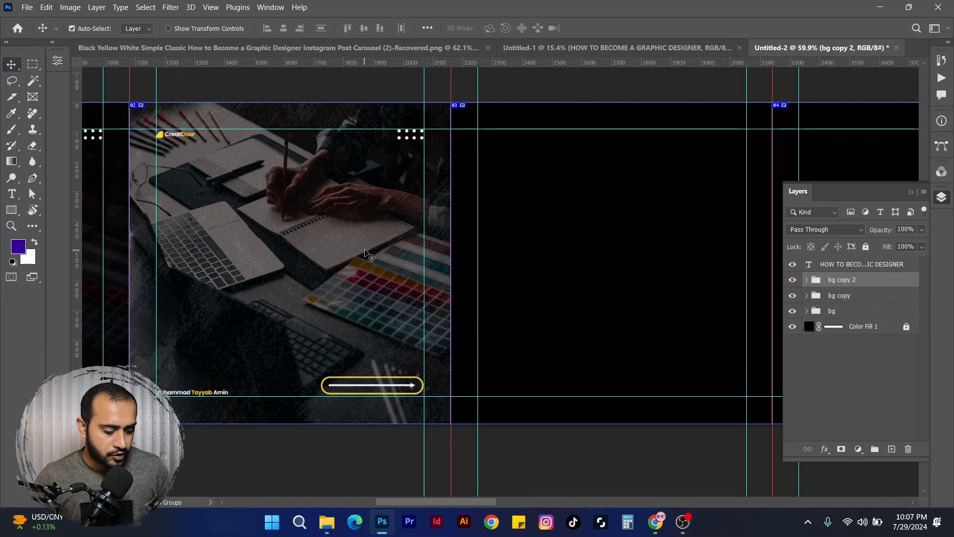
pyautogui.hotkey('ctrl', 't')
pyautogui.moveTo(381, 254); pyautogui.dragTo(701, 255)
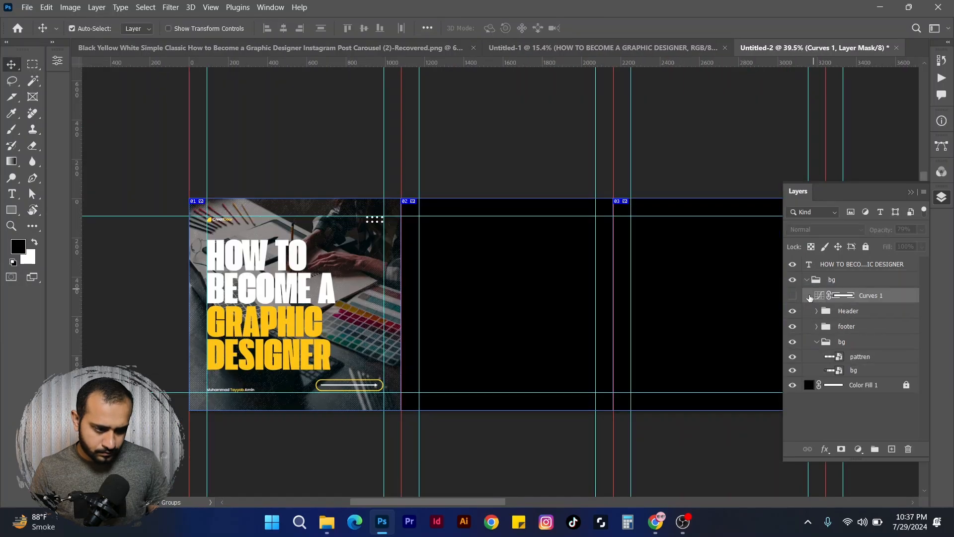
# Step: Duplicate the bg group onto pages 4, 5, 6 and 7, fitting each copy to its page
pyautogui.hotkey('ctrl', 'j')
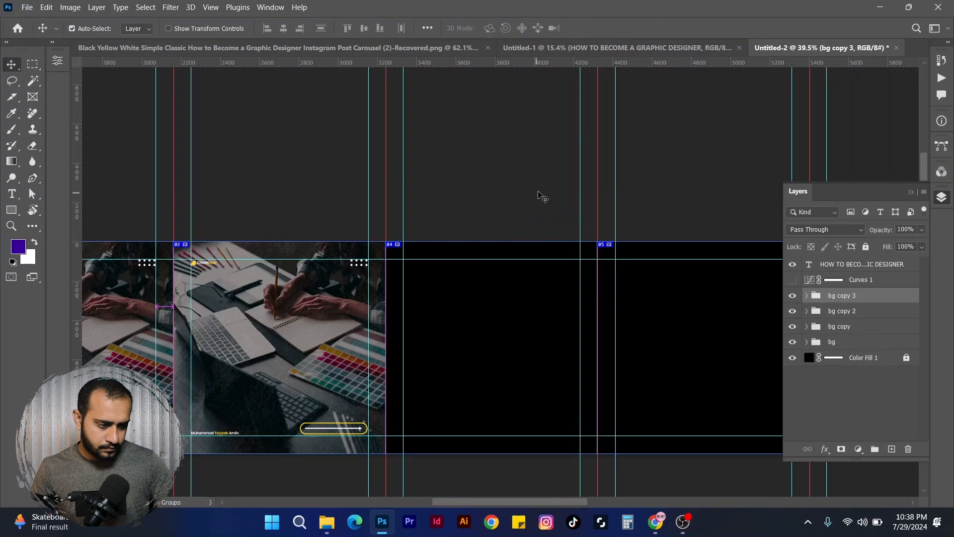
pyautogui.hotkey('ctrl', 't')
pyautogui.moveTo(342, 308); pyautogui.dragTo(723, 318)
pyautogui.press('Return')
pyautogui.hotkey('ctrl', 'j')
pyautogui.hotkey('ctrl', 't')
pyautogui.hotkey('ctrl', 'j')
pyautogui.moveTo(478, 293); pyautogui.dragTo(665, 293)
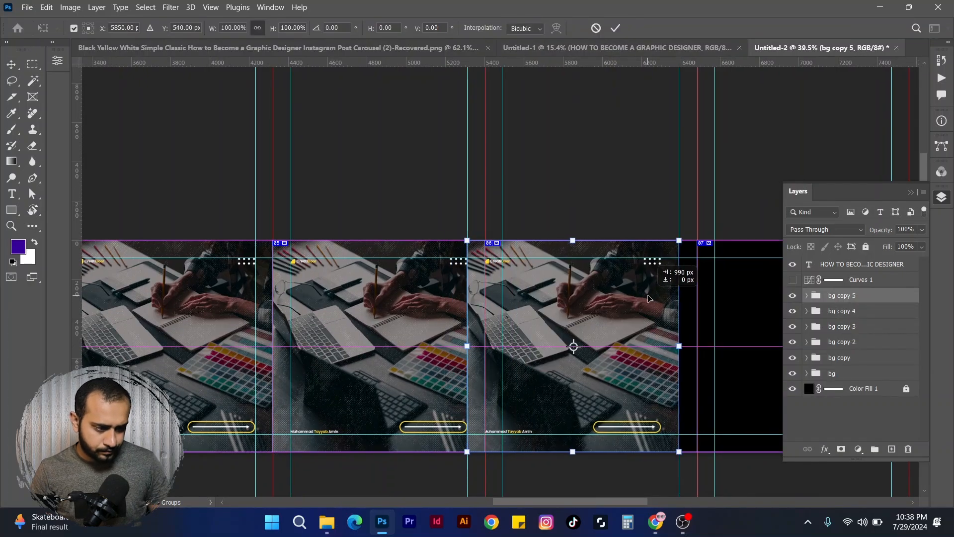
pyautogui.moveTo(511, 340); pyautogui.dragTo(669, 339)
pyautogui.press('Return')
# Step: Turn on the Curves 1 adjustment above the bg groups and review the darkening across the pages
pyautogui.click(792, 280)
pyautogui.scroll(-12, 661, 274)
pyautogui.scroll(10, 313, 295)
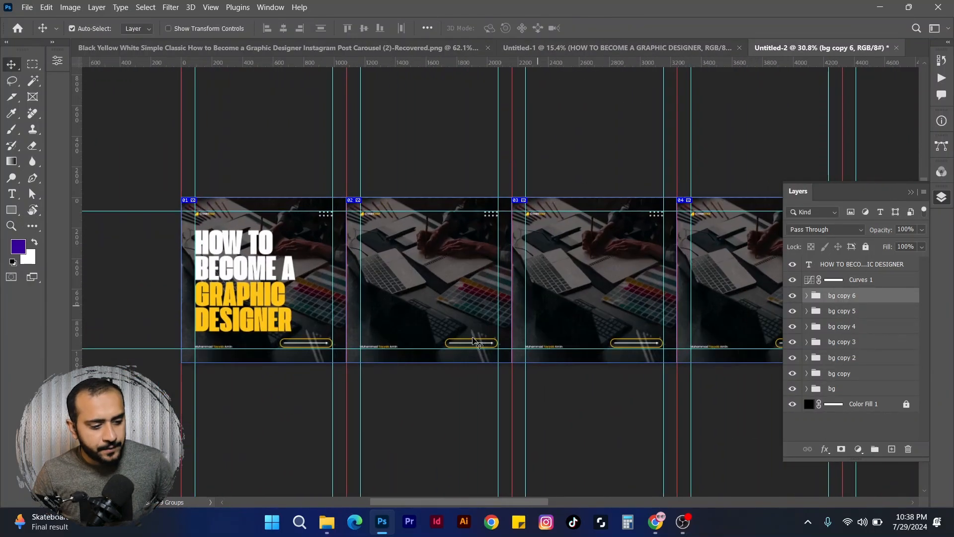
pyautogui.moveTo(570, 236); pyautogui.dragTo(469, 264)
pyautogui.moveTo(688, 288); pyautogui.dragTo(577, 268)
pyautogui.moveTo(638, 318); pyautogui.dragTo(556, 300)
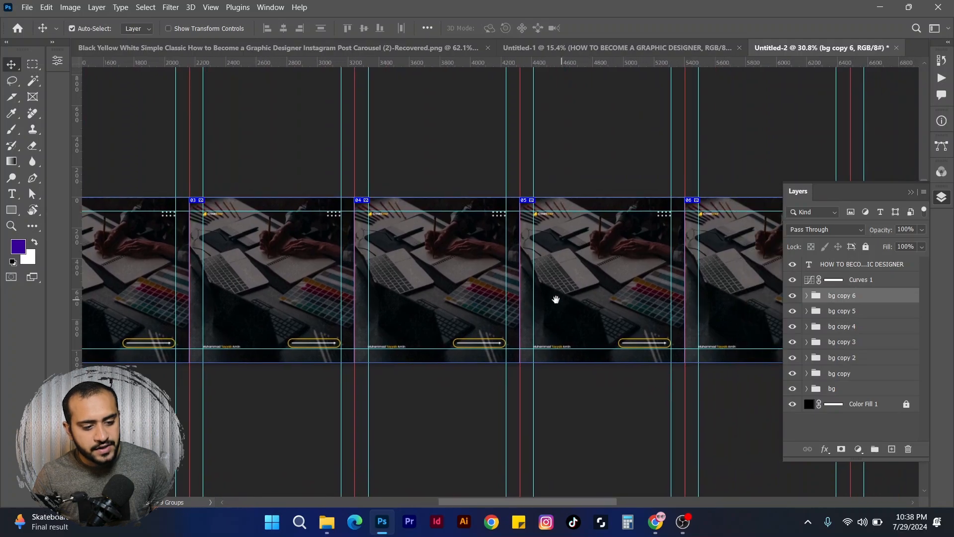
pyautogui.moveTo(666, 223); pyautogui.dragTo(598, 224)
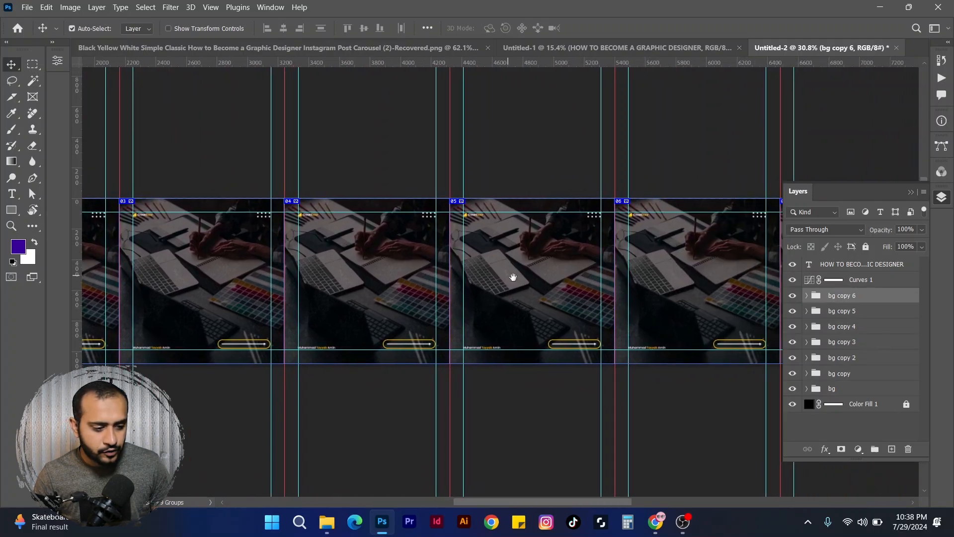
pyautogui.moveTo(513, 277); pyautogui.dragTo(770, 231)
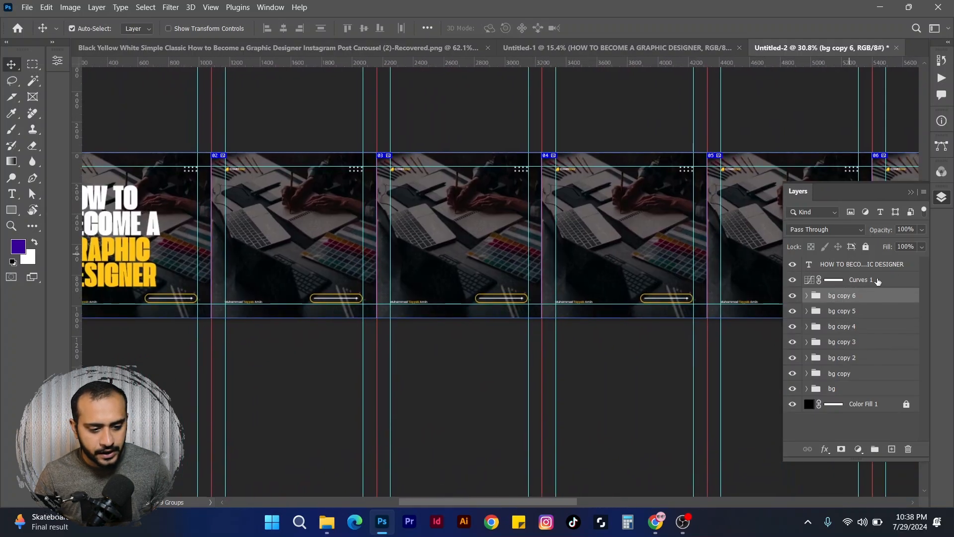
# Step: Group the Curves 1 adjustment with all the bg groups into a locked group named background
pyautogui.click(878, 283)
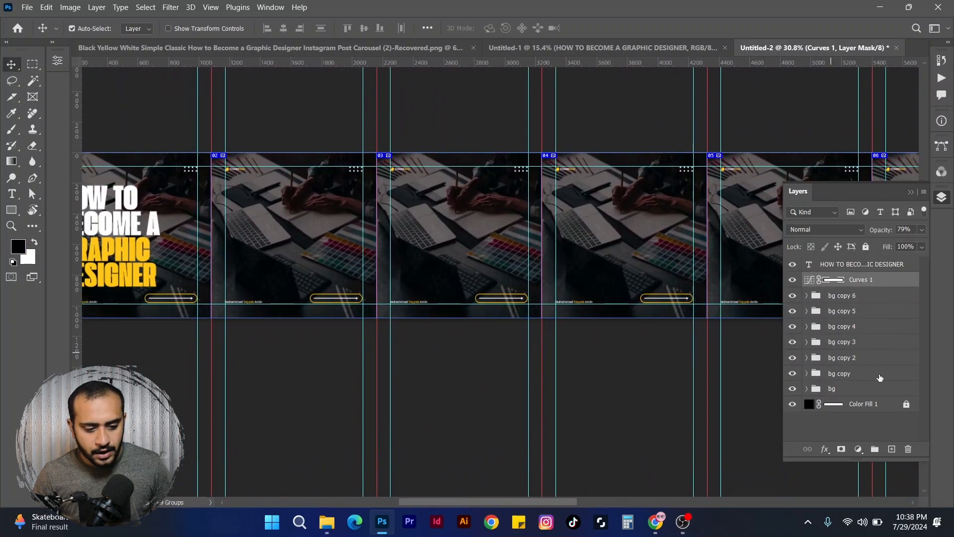
pyautogui.keyDown('shift'); pyautogui.click(852, 389); pyautogui.keyUp('shift')
pyautogui.hotkey('ctrl', 'g')
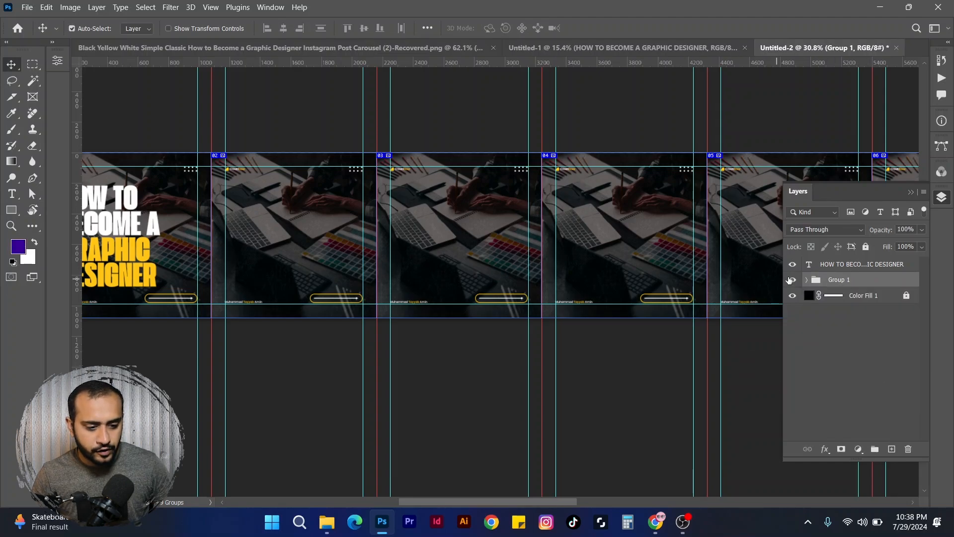
pyautogui.doubleClick(838, 280)
pyautogui.write('ba')
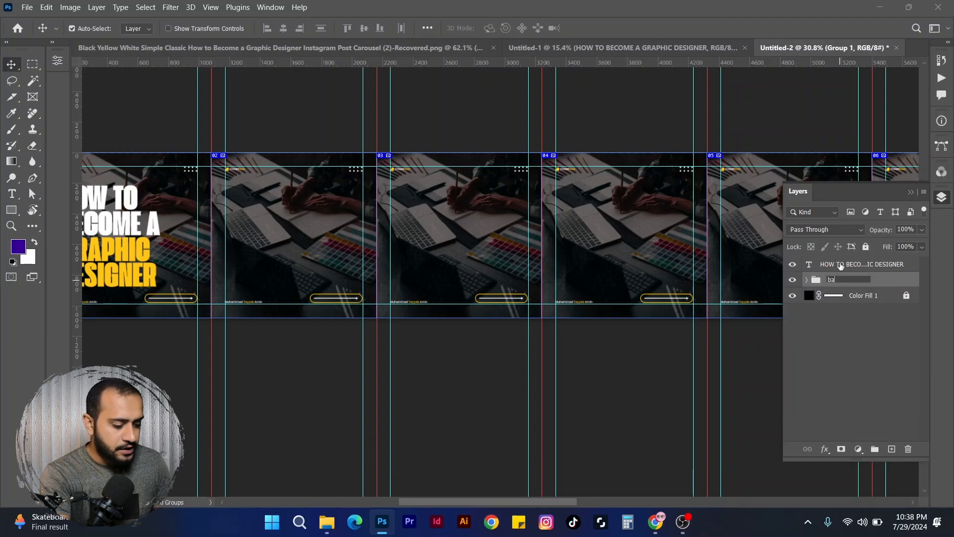
pyautogui.write('ckground')
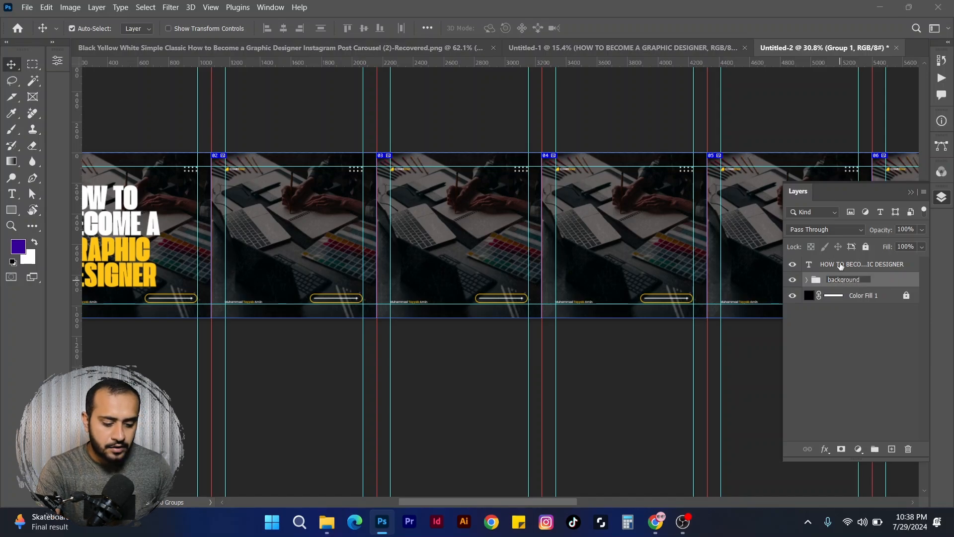
pyautogui.press('Return')
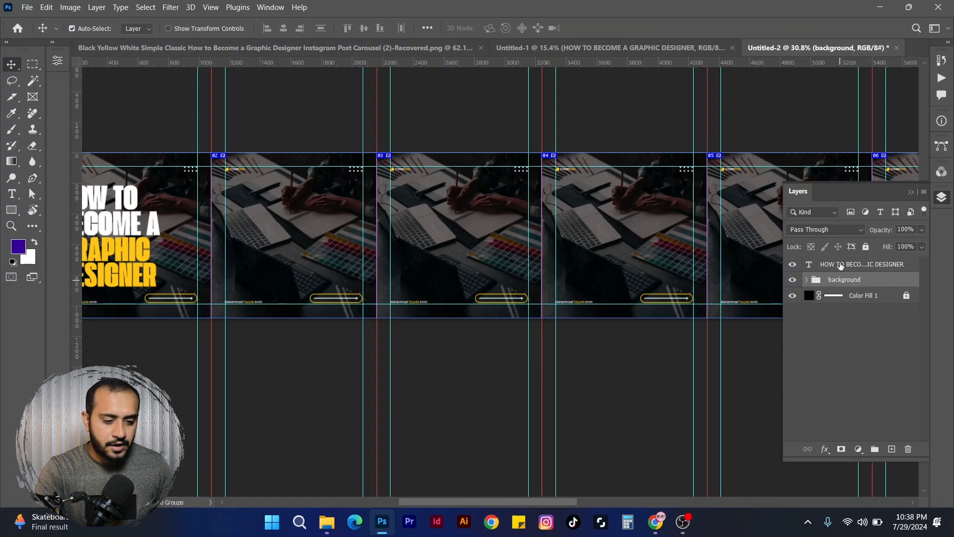
pyautogui.click(864, 248)
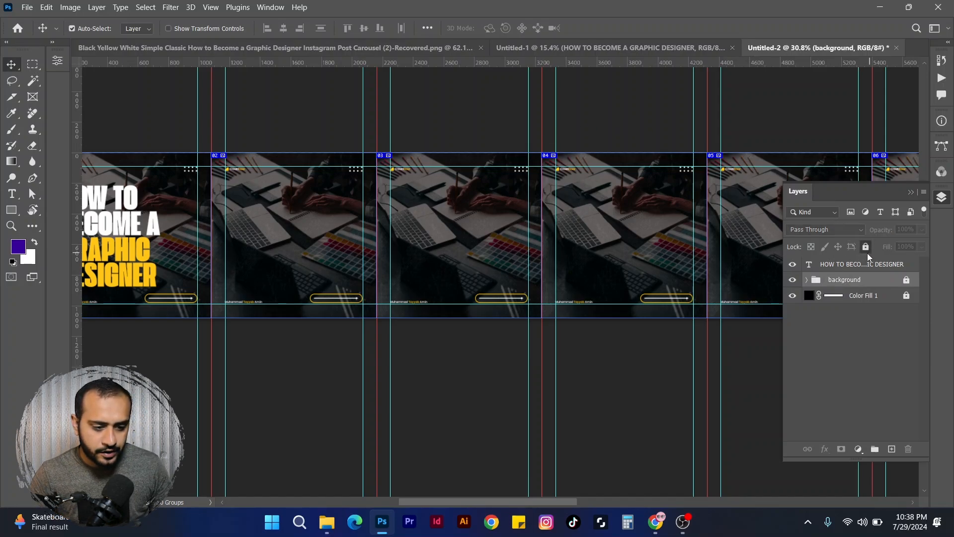
pyautogui.moveTo(588, 382); pyautogui.dragTo(643, 389)
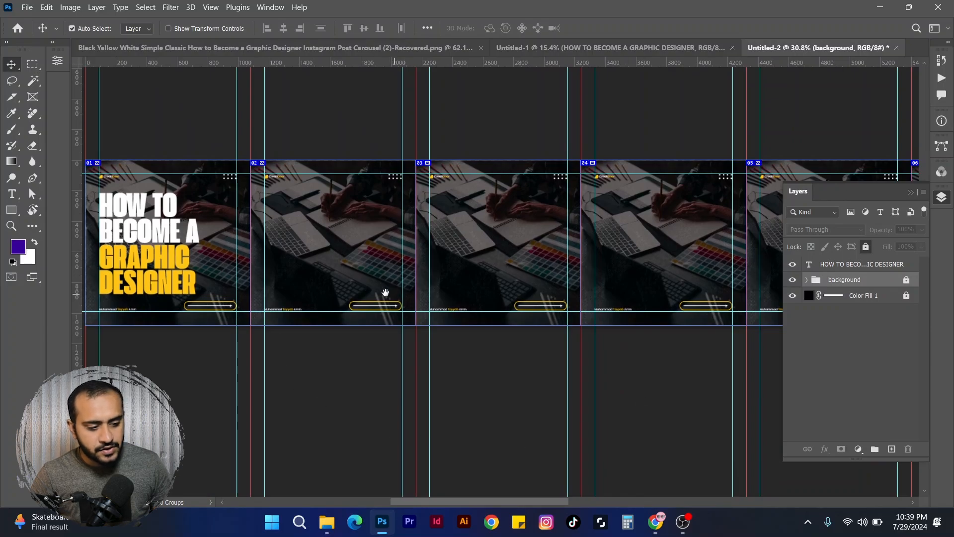
# Step: Copy text group 2 from the Untitled-1 document into the carousel document Untitled-2, above the background group
pyautogui.moveTo(386, 292); pyautogui.dragTo(529, 275)
pyautogui.moveTo(429, 352); pyautogui.dragTo(430, 357)
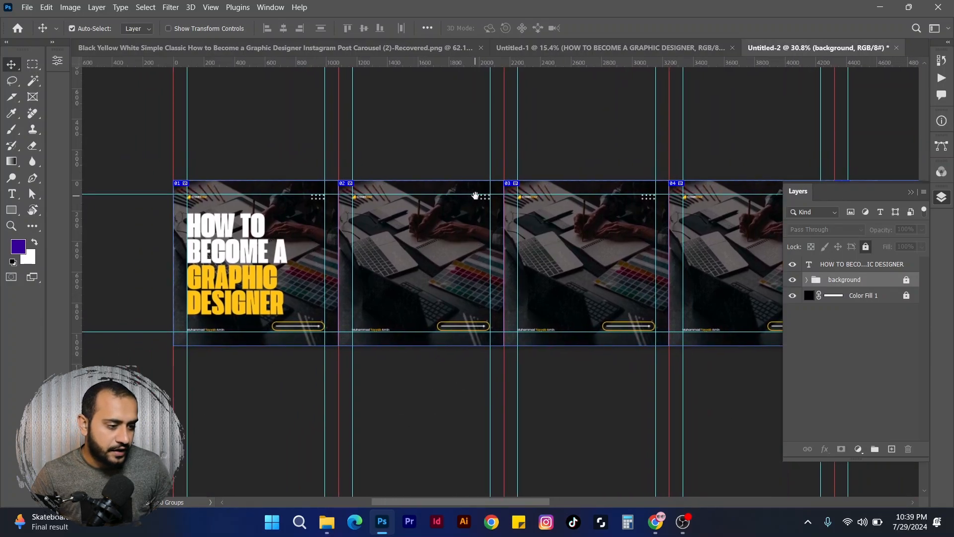
pyautogui.moveTo(475, 194); pyautogui.dragTo(464, 184)
pyautogui.click(603, 50)
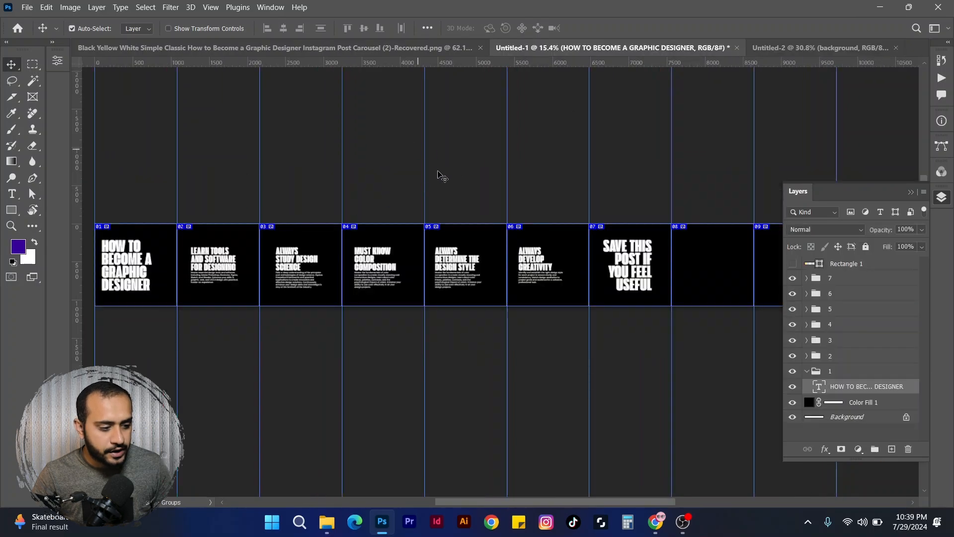
pyautogui.moveTo(345, 170); pyautogui.dragTo(398, 150)
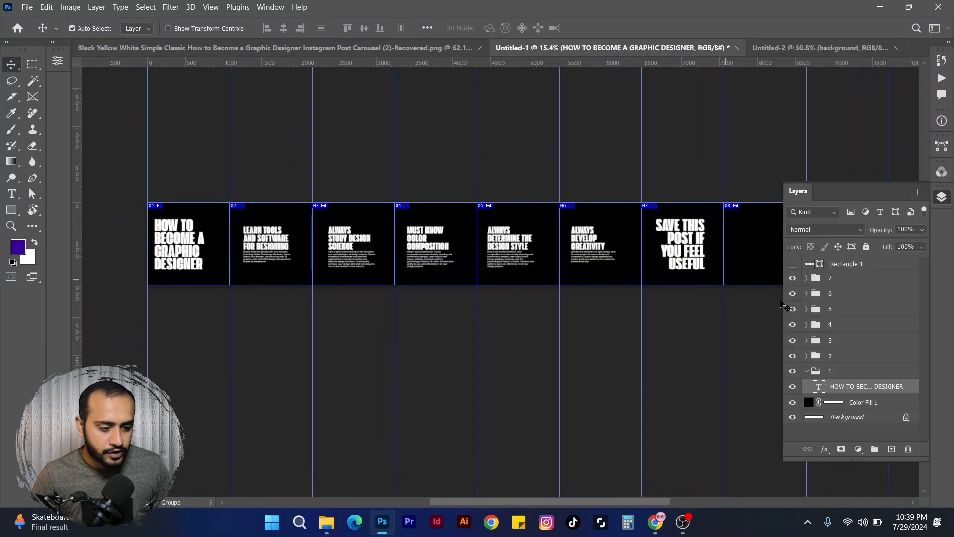
pyautogui.click(815, 372)
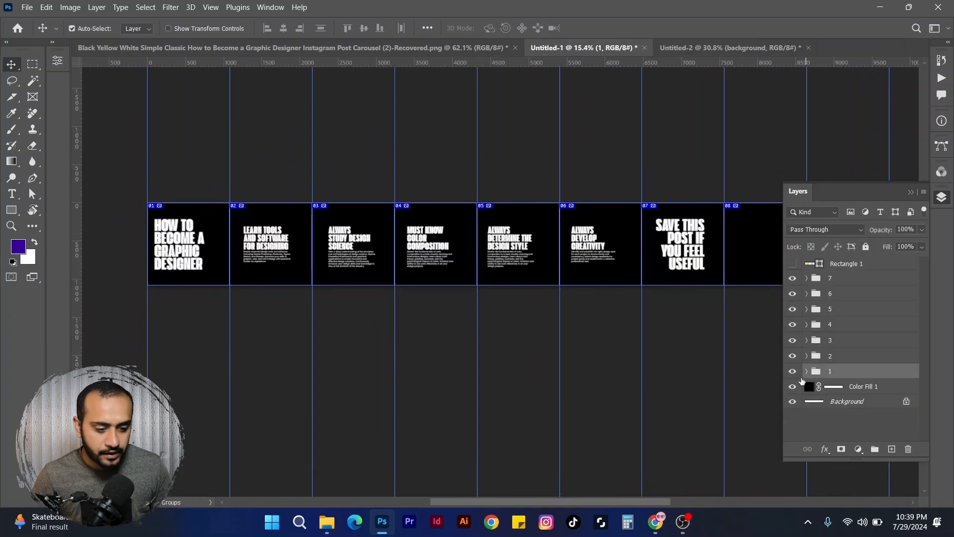
pyautogui.click(836, 358)
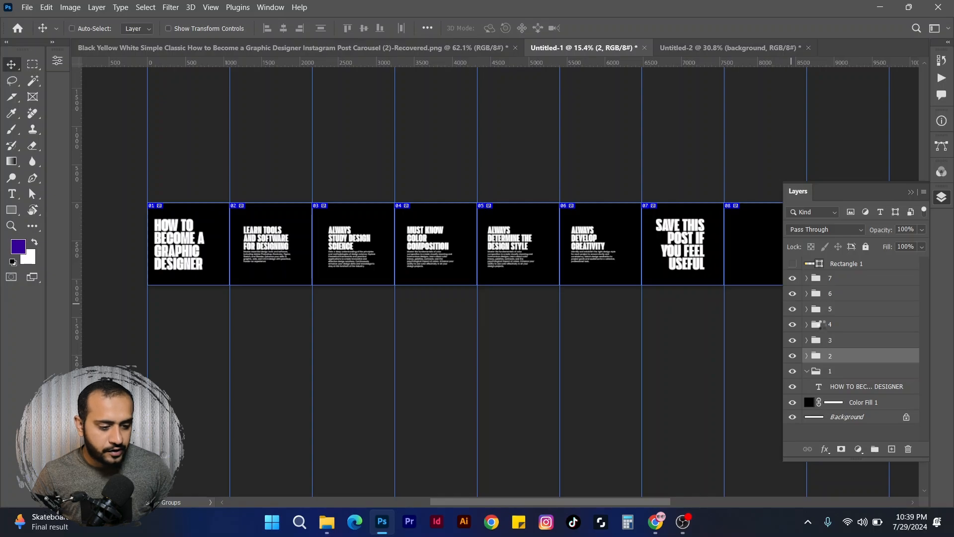
pyautogui.click(721, 50)
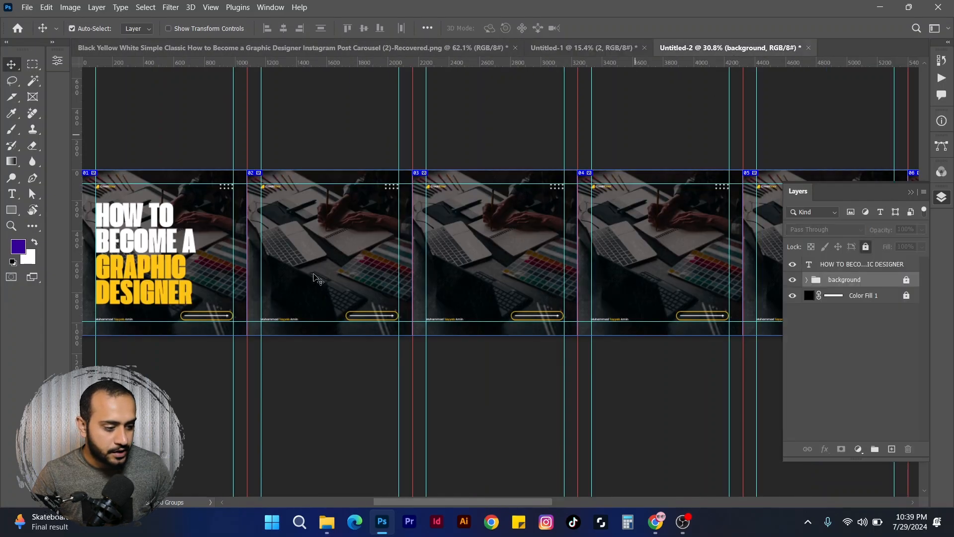
pyautogui.hotkey('ctrl', 'v')
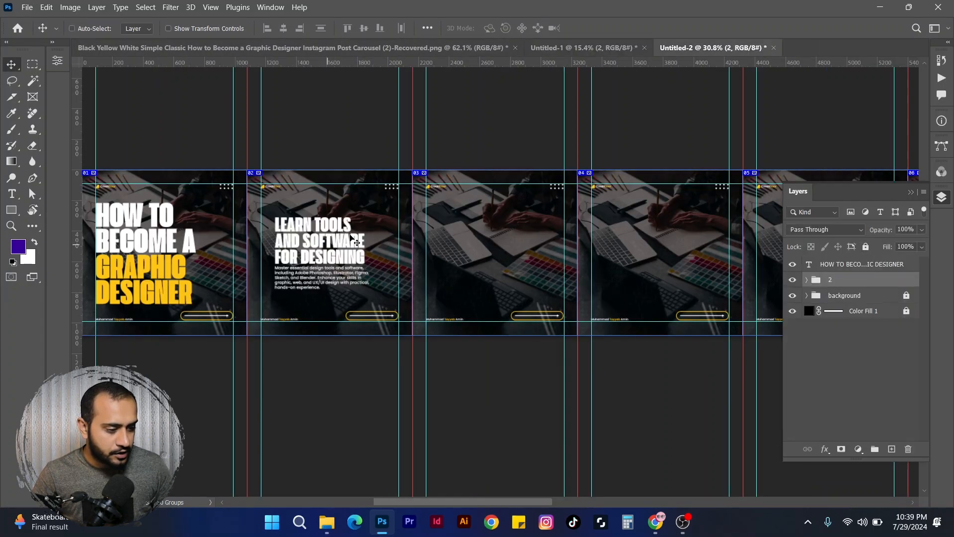
# Step: Move text group 2 so its left edge lines up with the left margin guide of page 2
pyautogui.moveTo(394, 230); pyautogui.dragTo(419, 223)
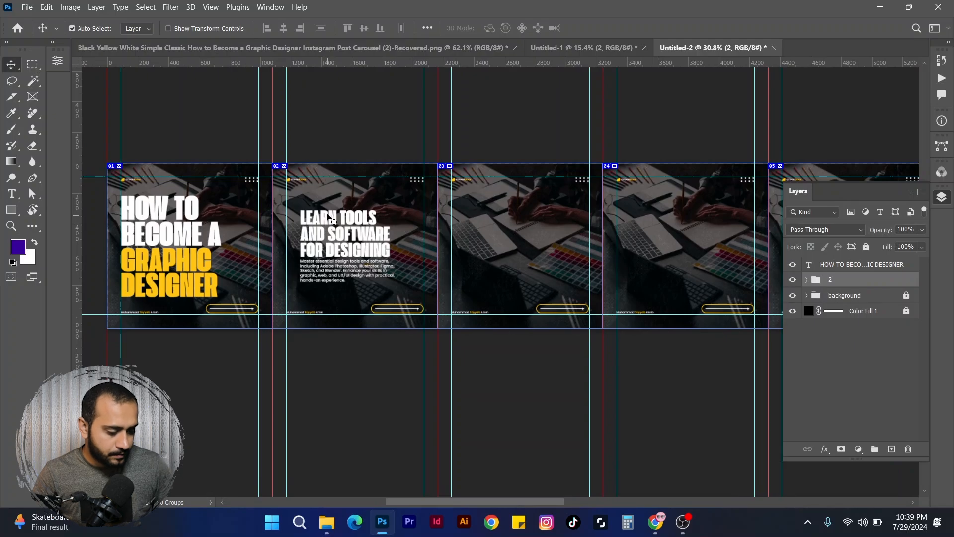
pyautogui.hotkey('ctrl', 't')
pyautogui.moveTo(336, 242)
pyautogui.mouseDown()
pyautogui.moveTo(320, 247)
pyautogui.moveTo(342, 236)
pyautogui.mouseUp()
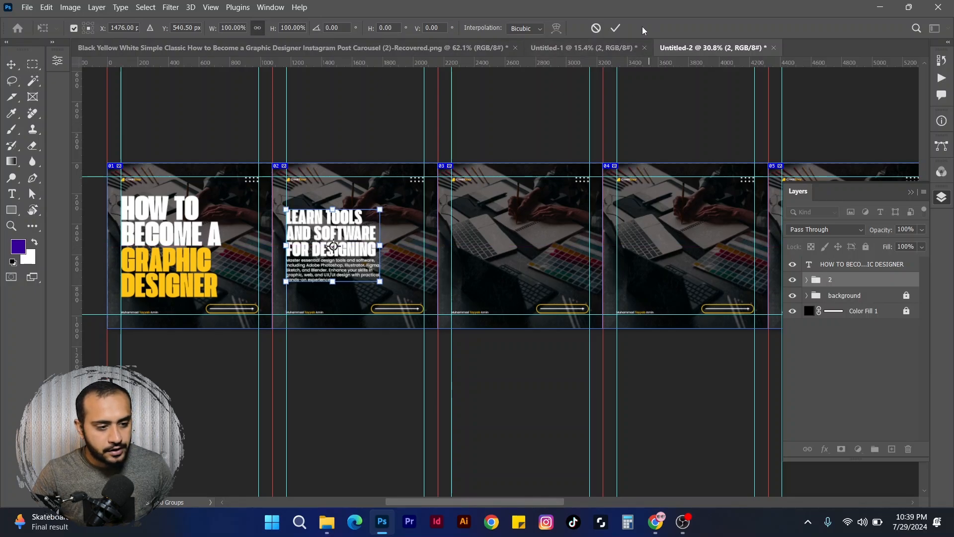
pyautogui.press('Return')
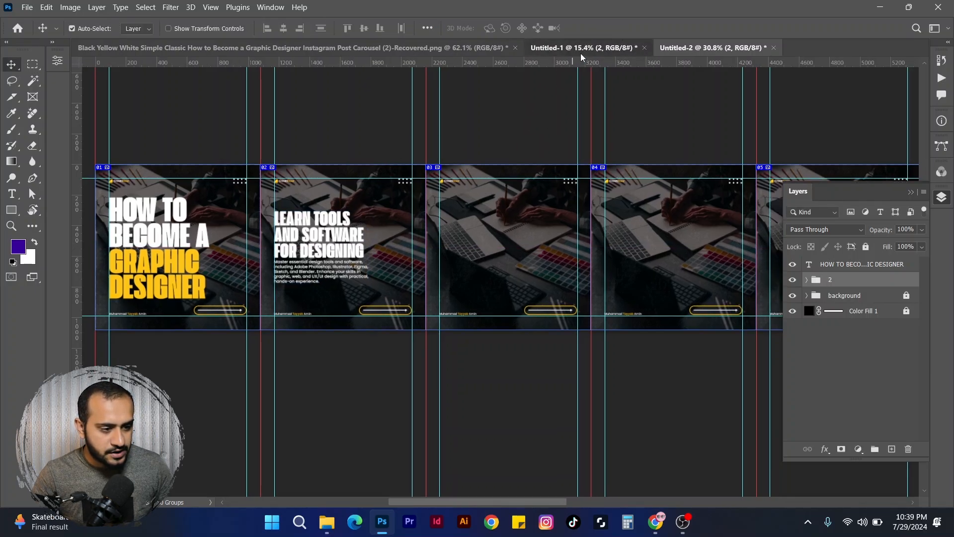
# Step: Copy text group 3 from Untitled-1 into Untitled-2 and align it to the left margin guide of page 3
pyautogui.click(581, 48)
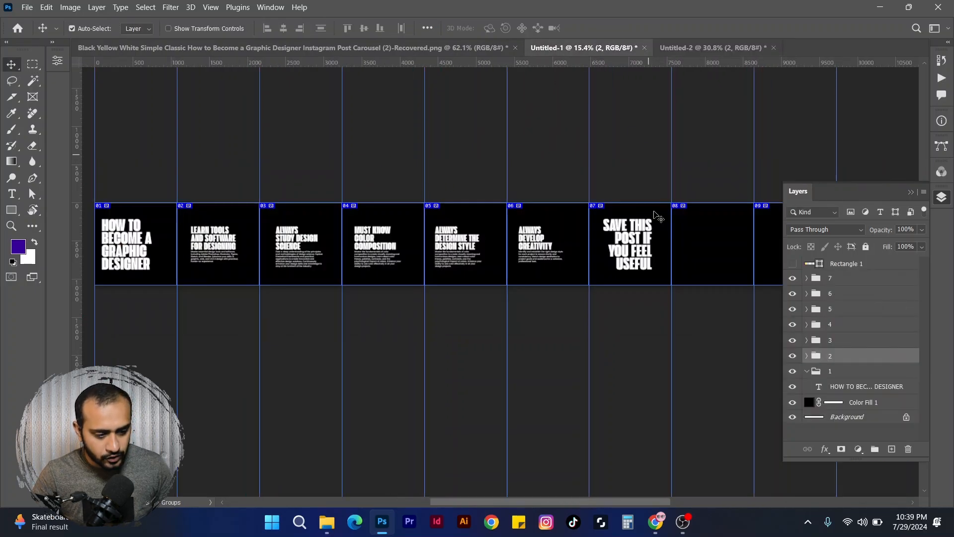
pyautogui.click(848, 347)
pyautogui.hotkey('ctrl', 't')
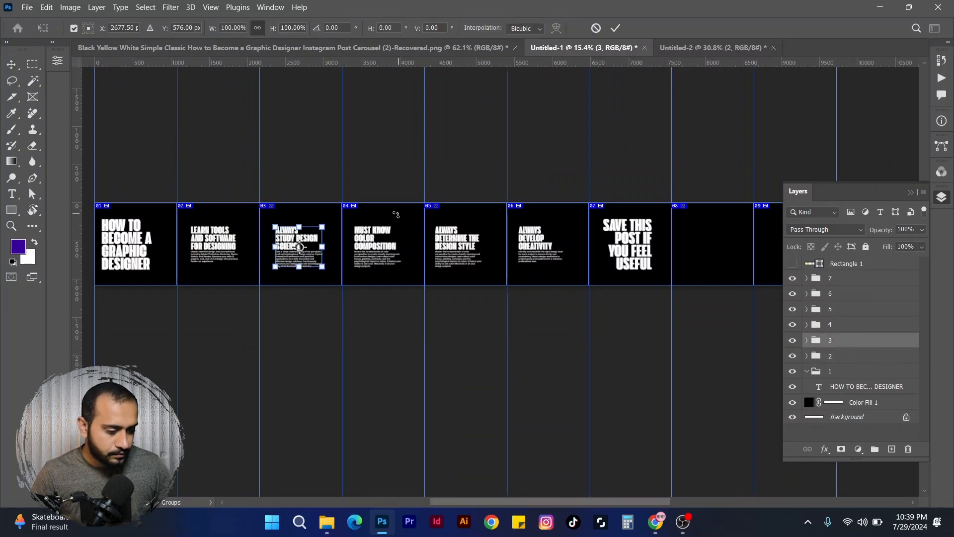
pyautogui.click(614, 29)
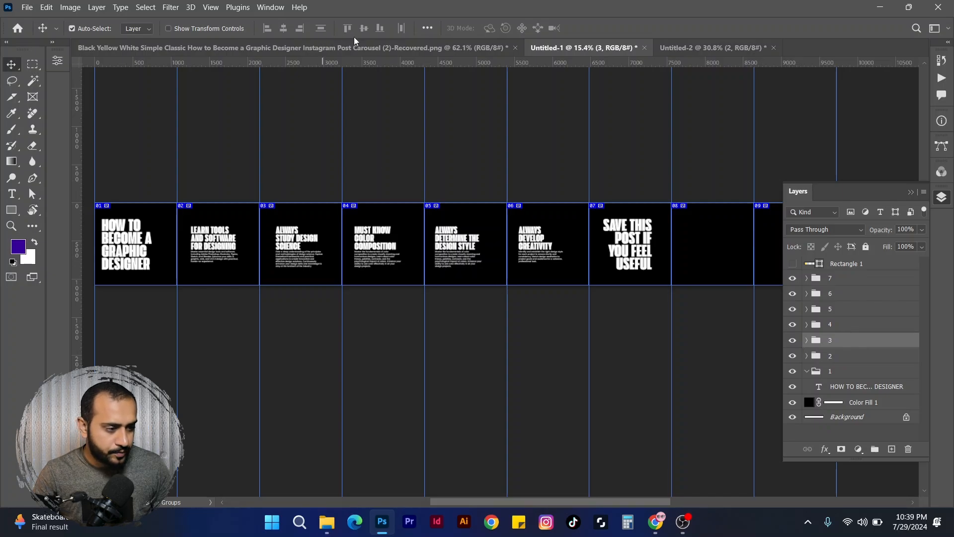
pyautogui.click(670, 48)
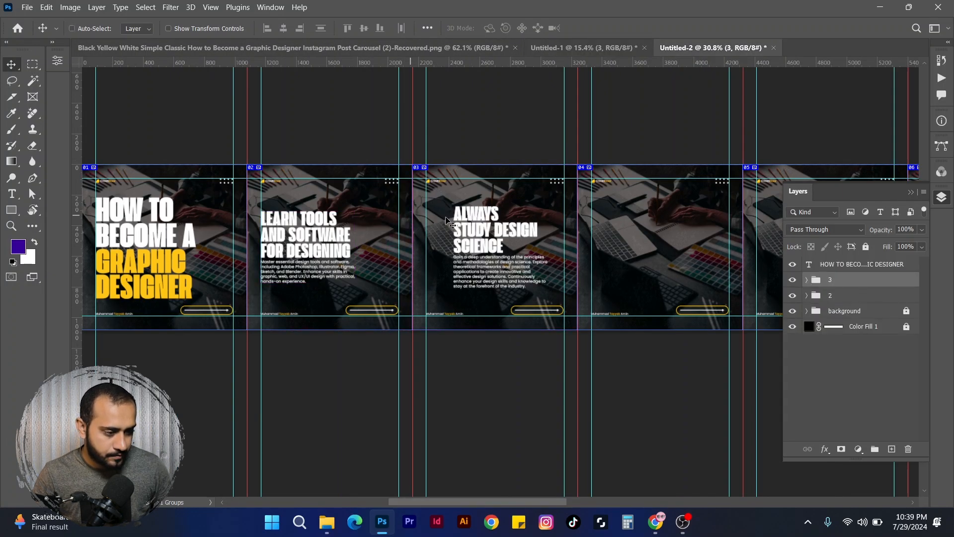
pyautogui.hotkey('ctrl', 't')
pyautogui.moveTo(488, 240); pyautogui.dragTo(460, 240)
pyautogui.click(614, 29)
# Step: Copy text group 4 from Untitled-1 into Untitled-2 and align it to the left margin guide of page 4
pyautogui.click(586, 48)
pyautogui.click(832, 324)
pyautogui.hotkey('ctrl', 'c')
pyautogui.click(686, 48)
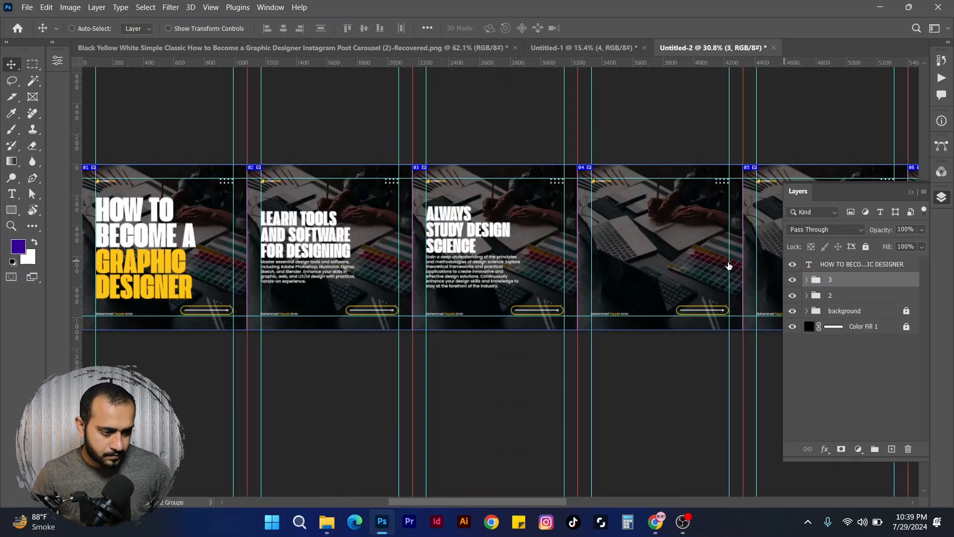
pyautogui.hotkey('ctrl', 'v')
pyautogui.hotkey('ctrl', 't')
pyautogui.moveTo(519, 246); pyautogui.dragTo(657, 246)
pyautogui.click(615, 28)
# Step: Copy text group 5 from Untitled-1 into Untitled-2 and align it to the left margin guide of page 5
pyautogui.click(586, 48)
pyautogui.click(831, 308)
pyautogui.hotkey('ctrl', 'c')
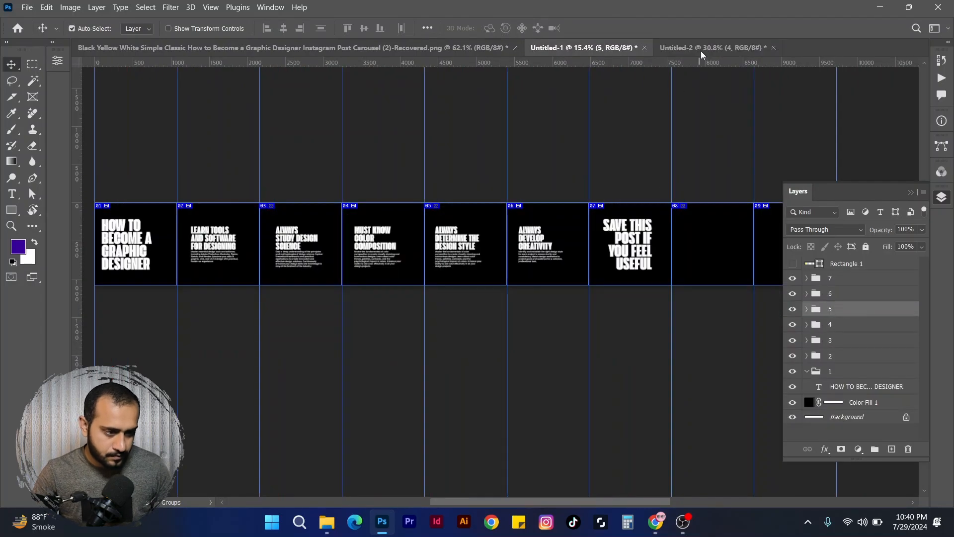
pyautogui.click(701, 49)
pyautogui.hotkey('ctrl', 'v')
pyautogui.hotkey('ctrl', 't')
pyautogui.click(615, 28)
# Step: Copy groups 6 and 7 into Untitled-2, aligning 6 to page 6's left margin guide and 7 to page 7's right margin guide
pyautogui.click(586, 48)
pyautogui.click(830, 293)
pyautogui.keyDown('shift'); pyautogui.click(830, 278); pyautogui.keyUp('shift')
pyautogui.hotkey('ctrl', 'c')
pyautogui.click(701, 48)
pyautogui.hotkey('ctrl', 'v')
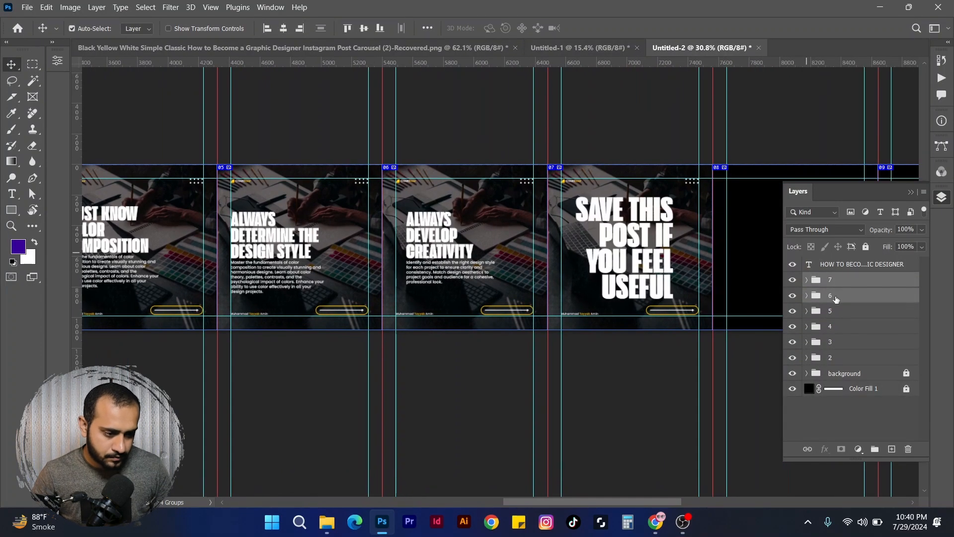
pyautogui.hotkey('ctrl', 't')
pyautogui.click(615, 28)
pyautogui.moveTo(666, 211); pyautogui.dragTo(691, 211)
# Step: Examine page 7 up close, checking its heading, header and footer arrow against the margin guides
pyautogui.click(706, 368)
pyautogui.moveTo(676, 358); pyautogui.dragTo(774, 365)
pyautogui.click(800, 190)
pyautogui.press('z')
pyautogui.moveTo(736, 229)
pyautogui.mouseDown()
pyautogui.moveTo(679, 224)
pyautogui.moveTo(751, 220)
pyautogui.mouseUp()
pyautogui.press('v')
pyautogui.hscroll(5, 646, 223)
pyautogui.scroll(-3, 646, 224)
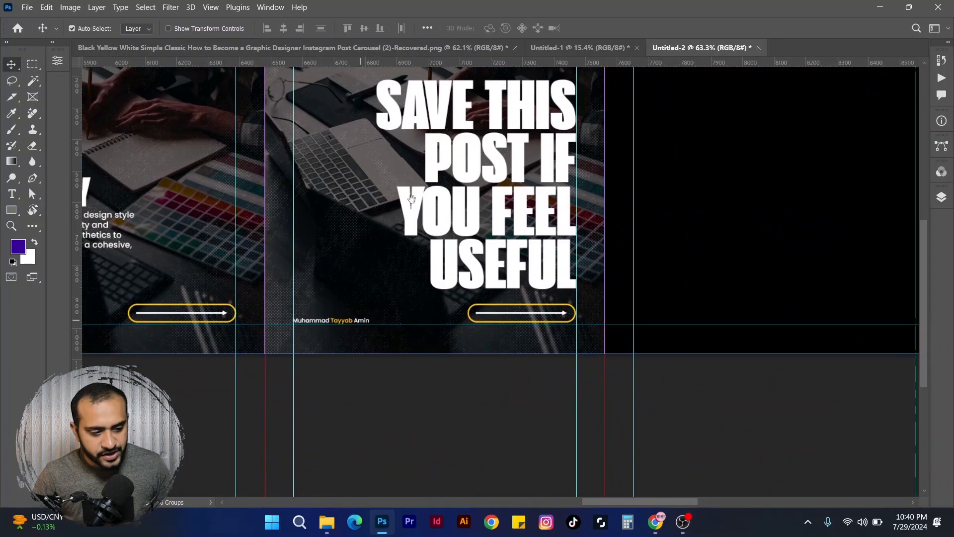
pyautogui.scroll(2, 552, 230)
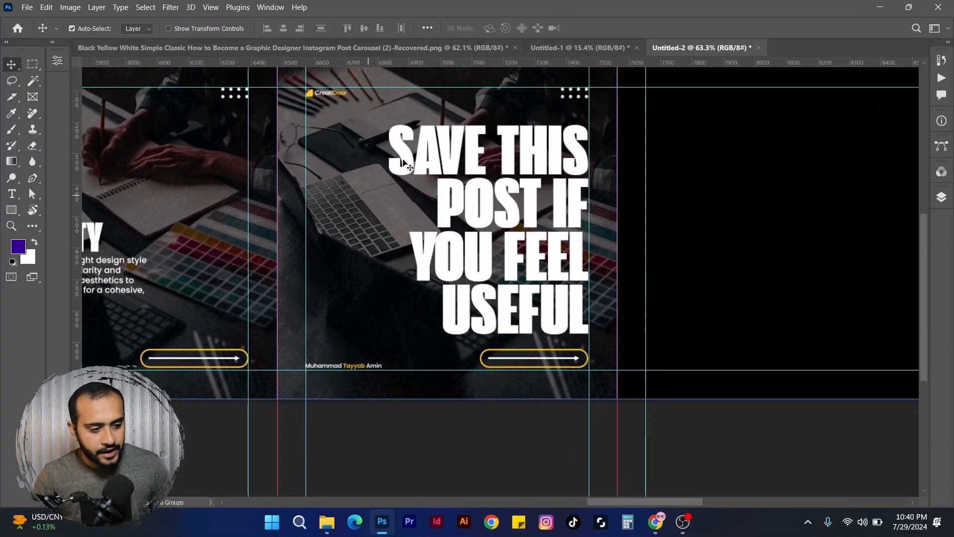
pyautogui.moveTo(472, 249); pyautogui.dragTo(553, 284)
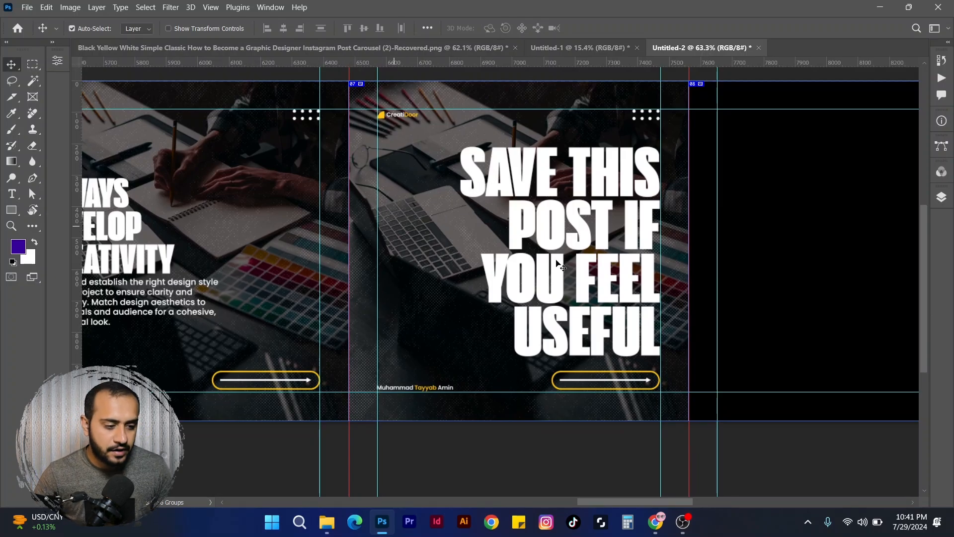
pyautogui.moveTo(585, 250); pyautogui.dragTo(577, 252)
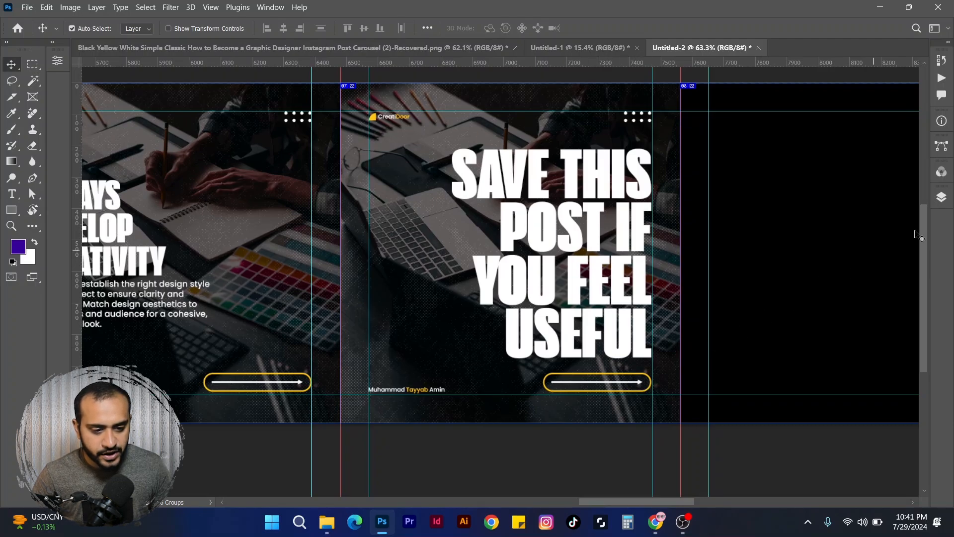
# Step: Flip the Triangle 1 and Line 1 layers of page 7's footer arrow horizontally so the arrow points left
pyautogui.click(941, 197)
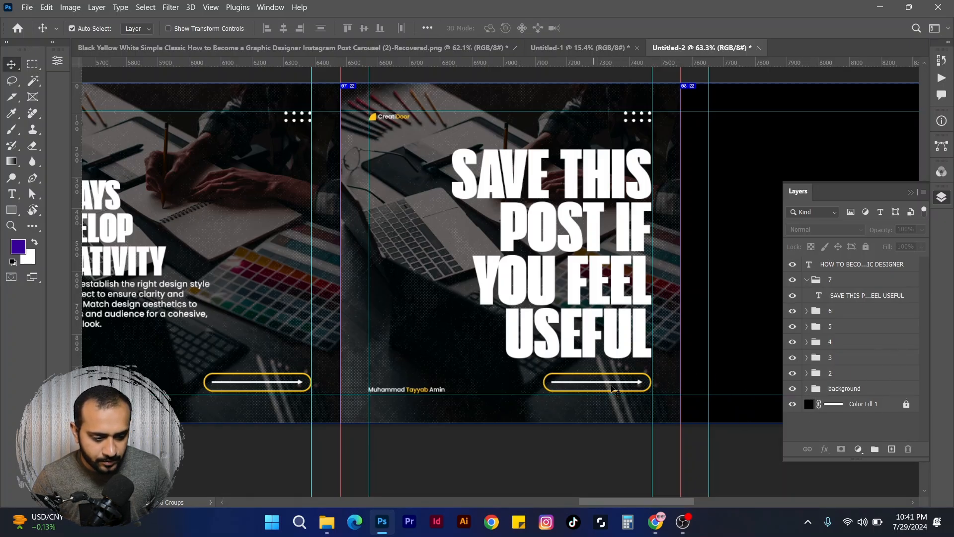
pyautogui.click(641, 390)
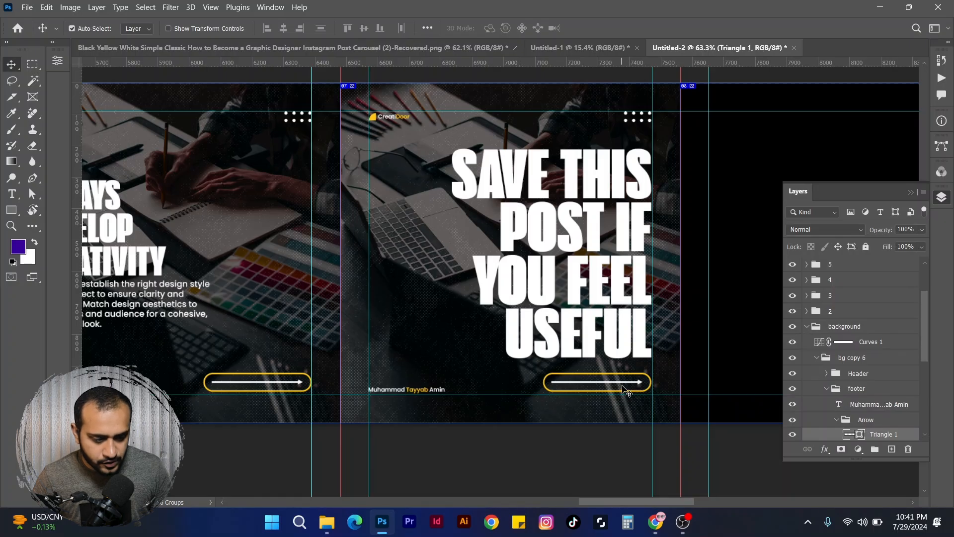
pyautogui.click(629, 384)
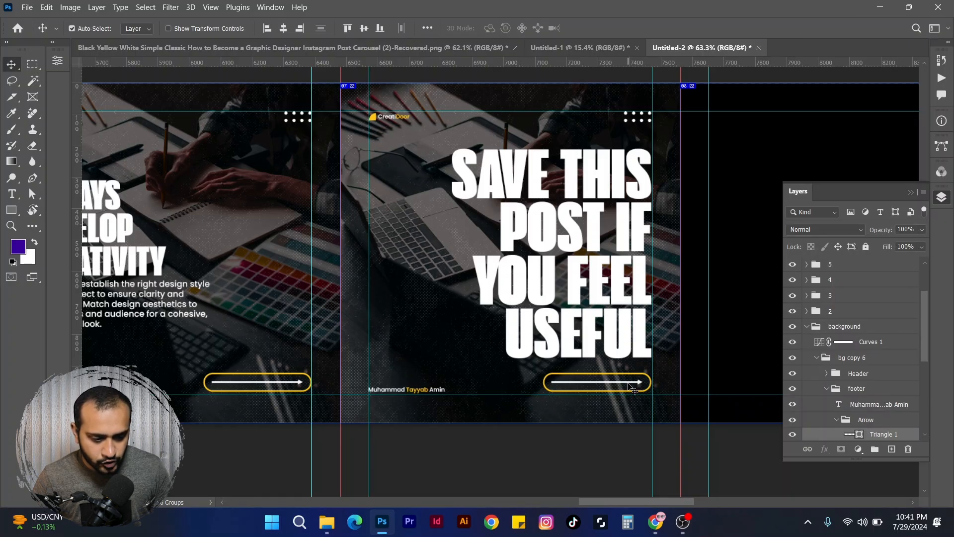
pyautogui.scroll(-3, 923, 358)
pyautogui.keyDown('ctrl'); pyautogui.click(877, 407); pyautogui.keyUp('ctrl')
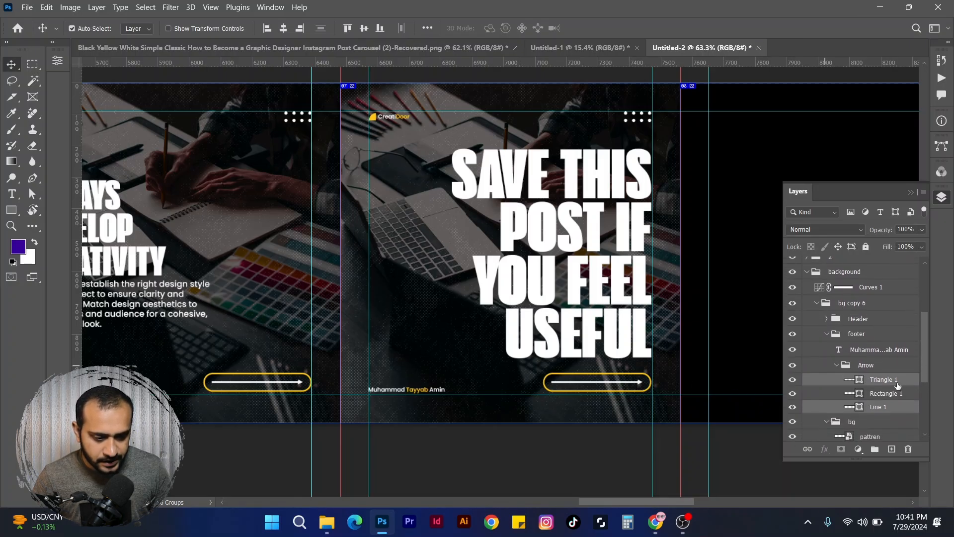
pyautogui.hotkey('ctrl', 't')
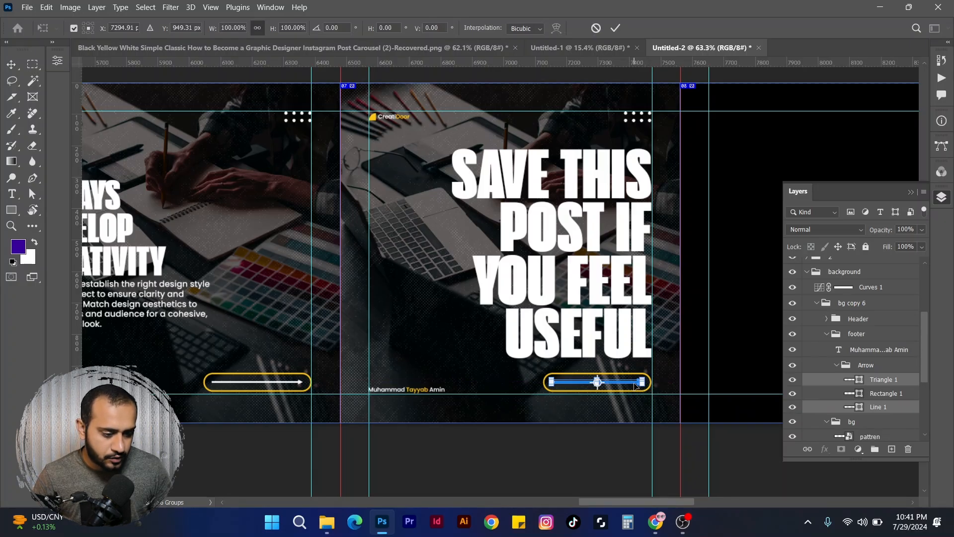
pyautogui.rightClick(636, 385)
pyautogui.click(664, 365)
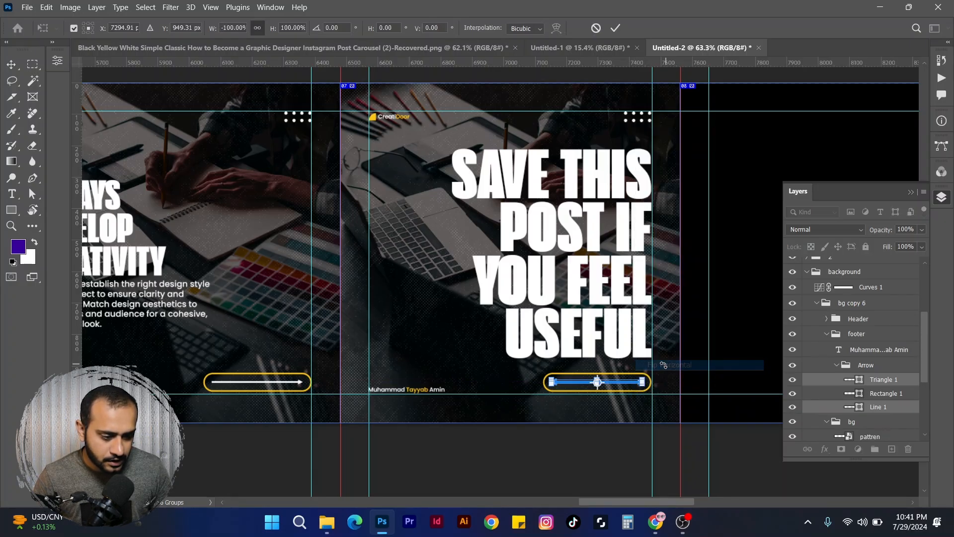
pyautogui.click(615, 28)
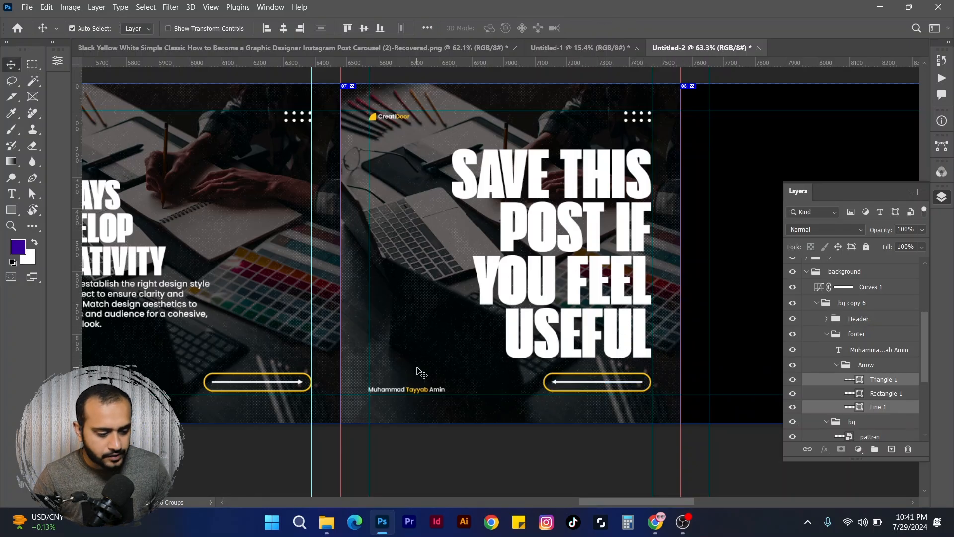
# Step: Review the placement of the headings and body text across the first five carousel pages
pyautogui.press('z')
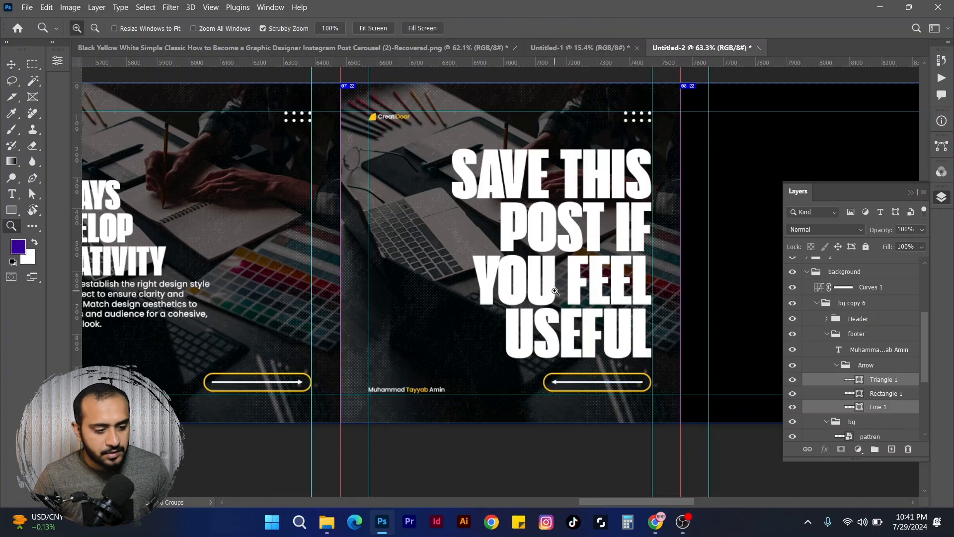
pyautogui.moveTo(555, 291); pyautogui.dragTo(470, 292)
pyautogui.press('v')
pyautogui.moveTo(394, 322); pyautogui.dragTo(676, 295)
pyautogui.moveTo(400, 314); pyautogui.dragTo(615, 374)
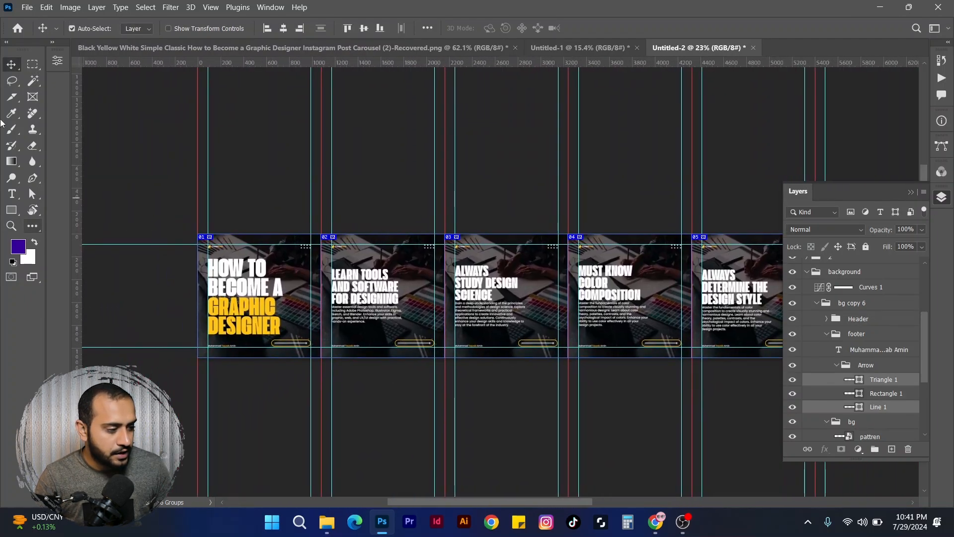
pyautogui.moveTo(292, 326); pyautogui.dragTo(289, 298)
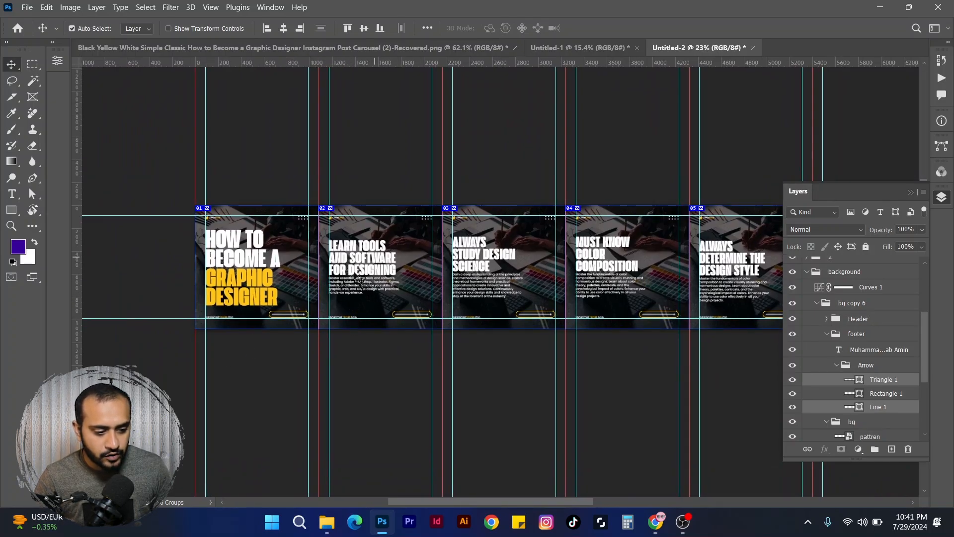
pyautogui.moveTo(354, 279); pyautogui.dragTo(341, 272)
# Step: Copy the yellow text color's hex code ffc514 from the word GRAPHIC in page 1's heading
pyautogui.click(237, 290)
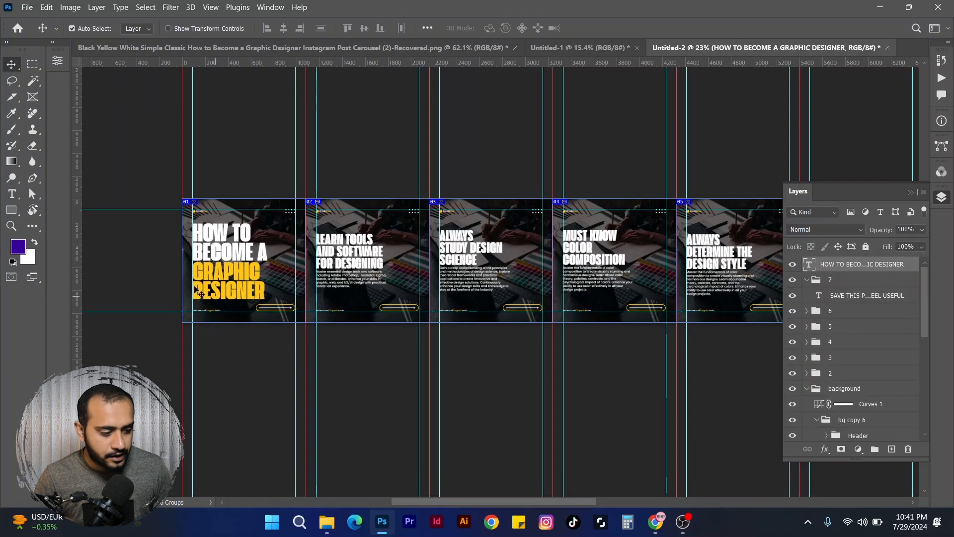
pyautogui.doubleClick(219, 272)
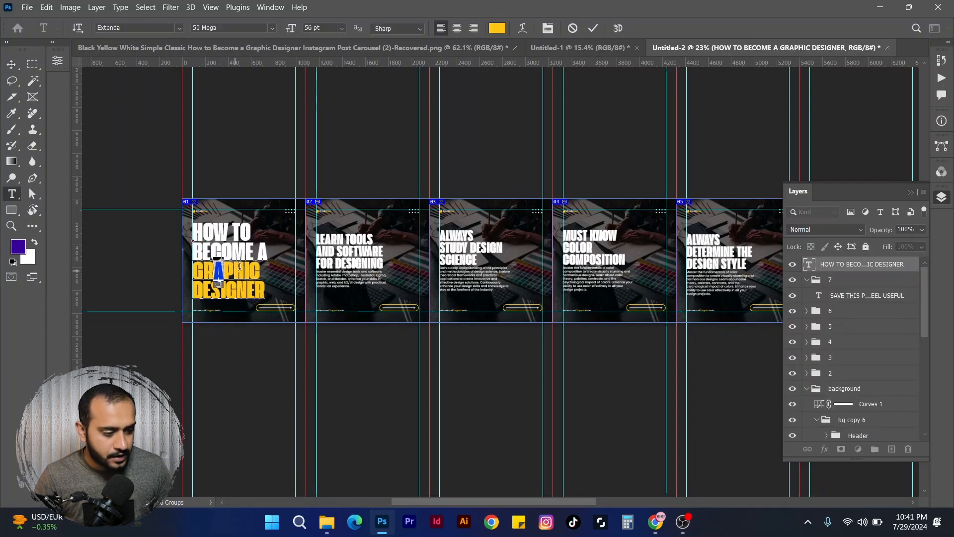
pyautogui.click(496, 29)
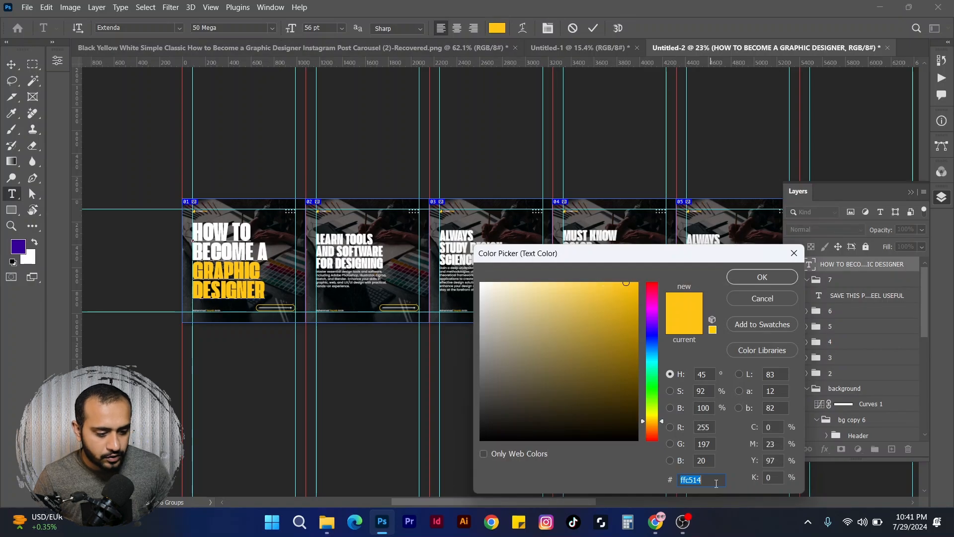
pyautogui.click(765, 277)
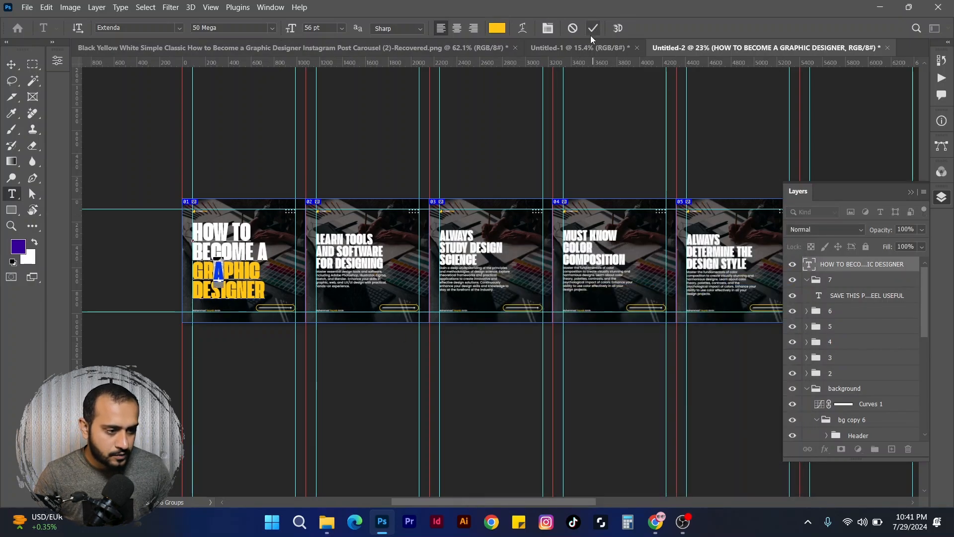
pyautogui.click(592, 31)
# Step: Color the words LEARN and FOR DESIGNING in page 2's heading yellow with the hex code ffc514
pyautogui.press('z')
pyautogui.moveTo(328, 230); pyautogui.dragTo(435, 202)
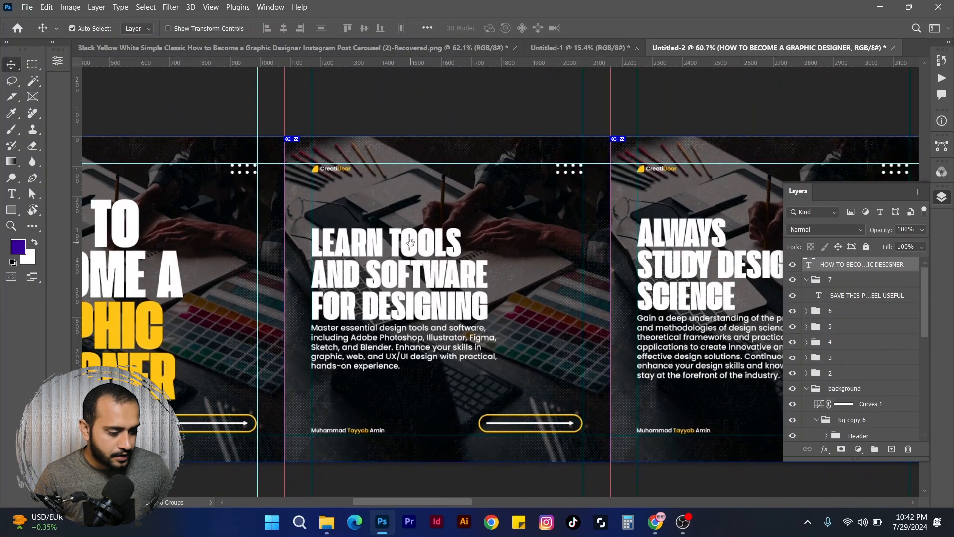
pyautogui.doubleClick(352, 252)
pyautogui.moveTo(383, 246); pyautogui.dragTo(321, 250)
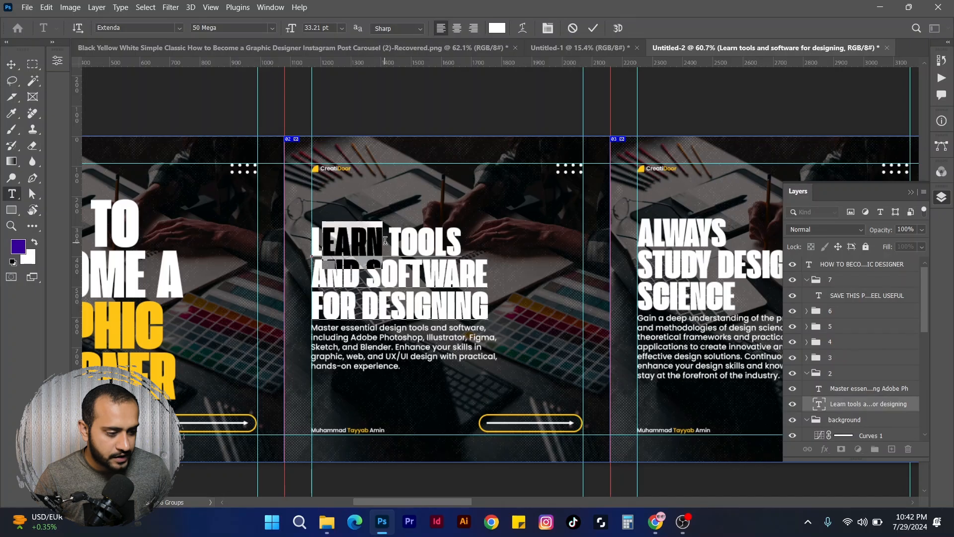
pyautogui.moveTo(385, 240); pyautogui.dragTo(311, 245)
pyautogui.click(496, 29)
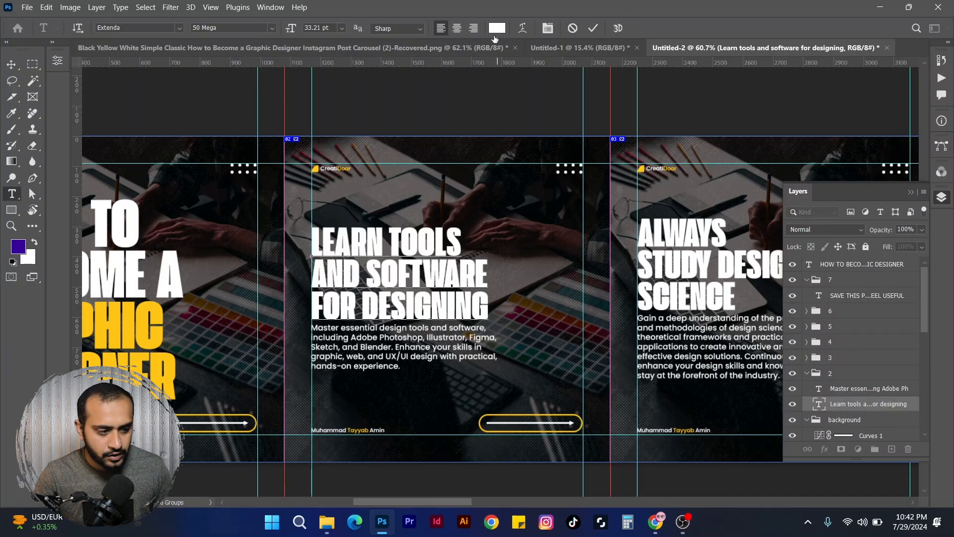
pyautogui.write('ffc514')
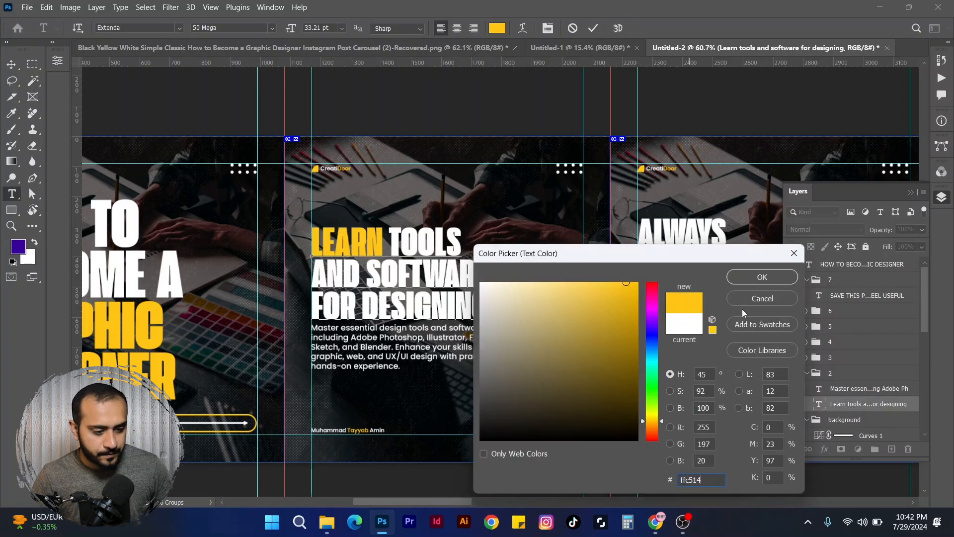
pyautogui.click(762, 277)
pyautogui.doubleClick(423, 299)
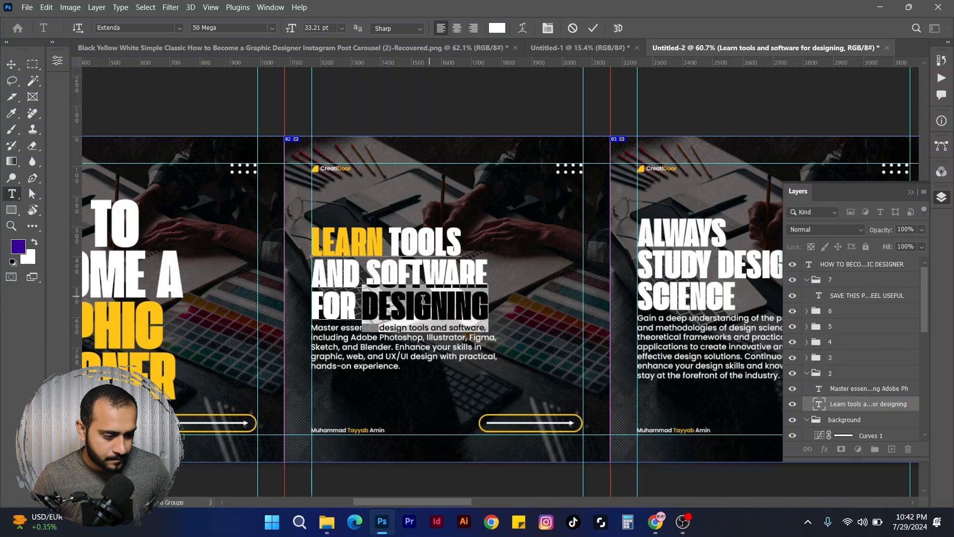
pyautogui.moveTo(487, 302); pyautogui.dragTo(312, 305)
pyautogui.click(496, 28)
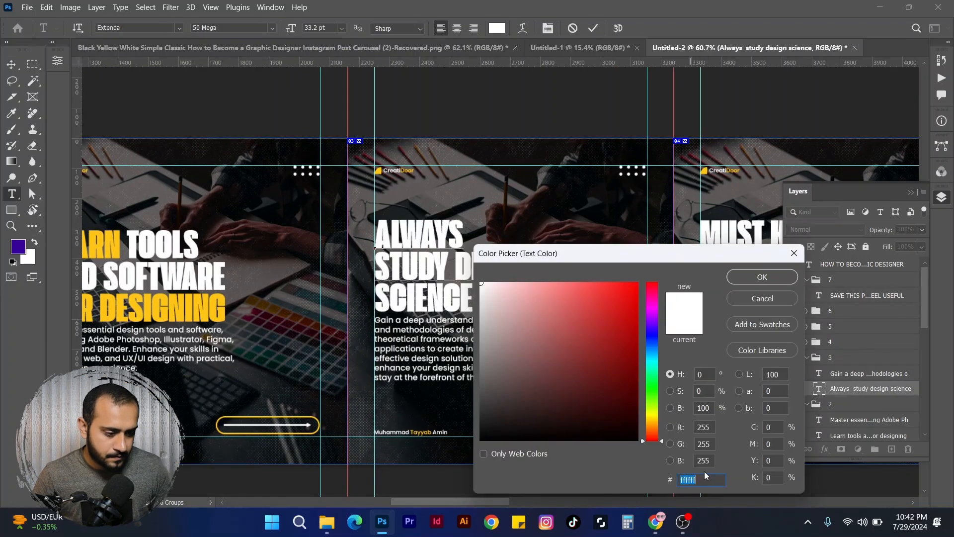
# Step: Color the key words yellow in the headings of pages 3 to 7: ALWAYS, SCIENCE, COLOR, DESIGN STYLE, CREATIVITY, SAVE, POST and USEFUL
pyautogui.click(760, 277)
pyautogui.hotkey('ctrl', 'a')
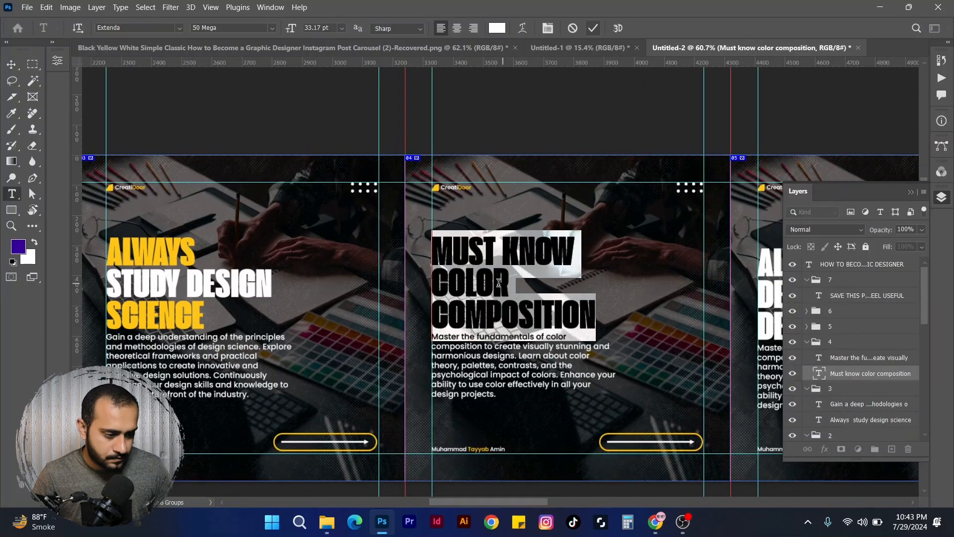
pyautogui.doubleClick(499, 282)
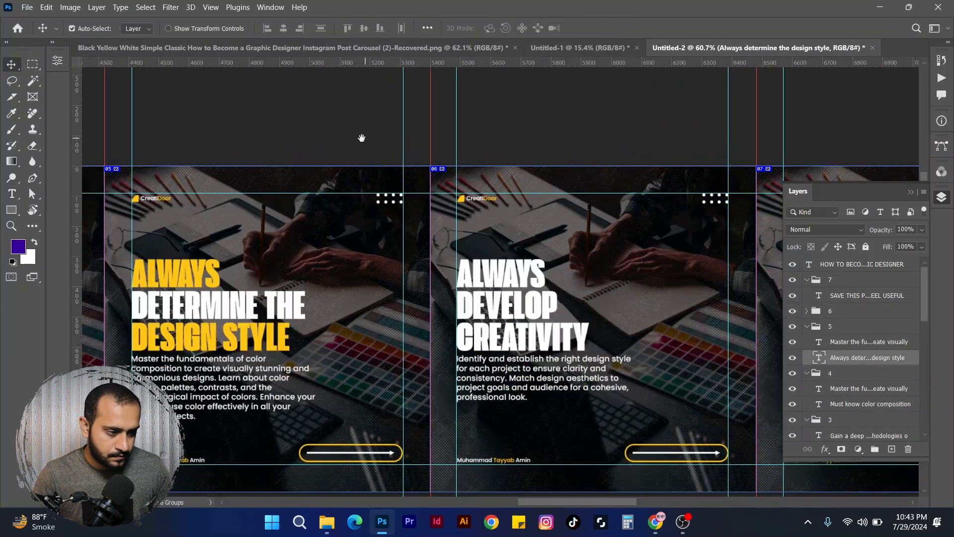
pyautogui.click(762, 277)
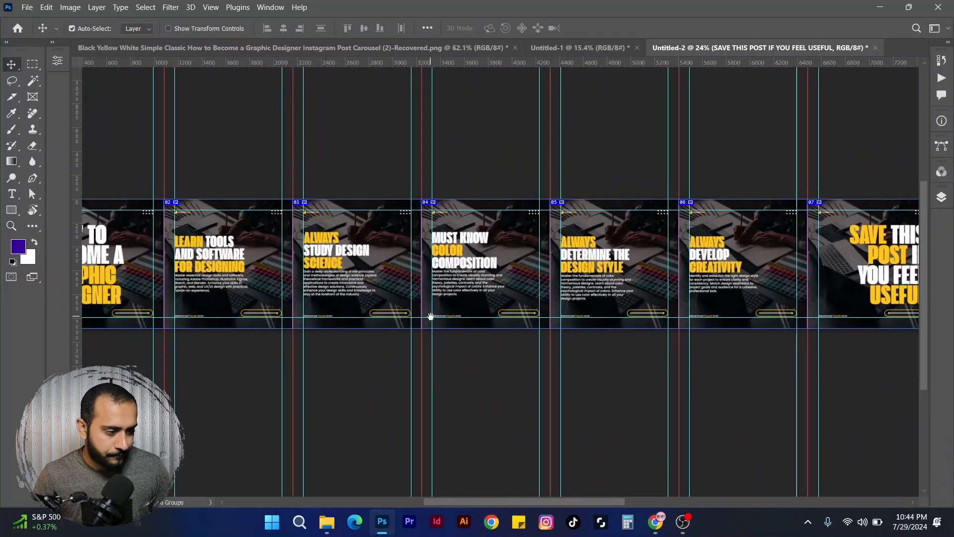
# Step: Check the text color of the word COLOR in page 4's heading and keep it
pyautogui.moveTo(431, 317); pyautogui.dragTo(418, 338)
pyautogui.doubleClick(437, 273)
pyautogui.click(497, 28)
pyautogui.click(766, 269)
pyautogui.hotkey('ctrl', 'Return')
# Step: Review the two-color headings across all seven carousel pages
pyautogui.moveTo(235, 235); pyautogui.dragTo(358, 226)
pyautogui.moveTo(685, 206); pyautogui.dragTo(598, 221)
pyautogui.moveTo(539, 251); pyautogui.dragTo(631, 238)
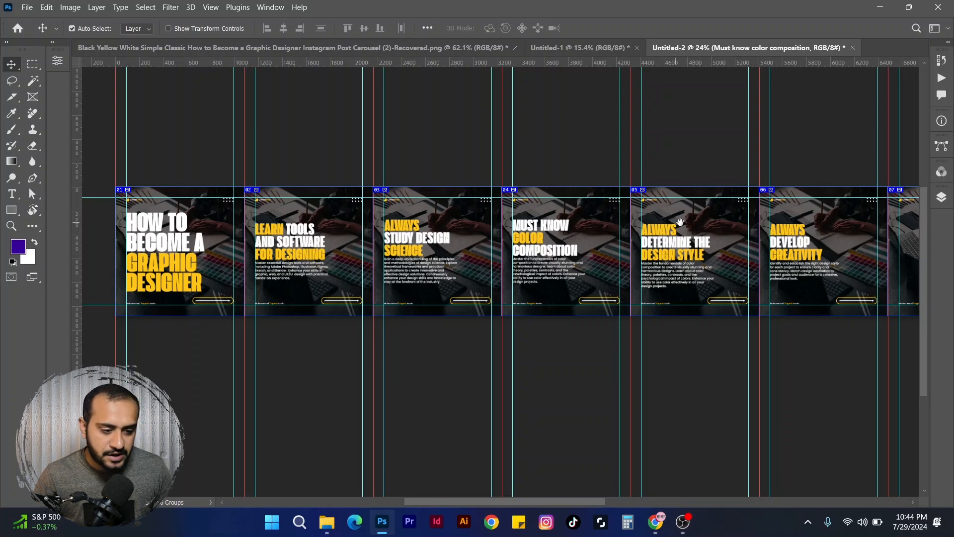
pyautogui.moveTo(680, 221); pyautogui.dragTo(628, 248)
pyautogui.moveTo(705, 263); pyautogui.dragTo(690, 264)
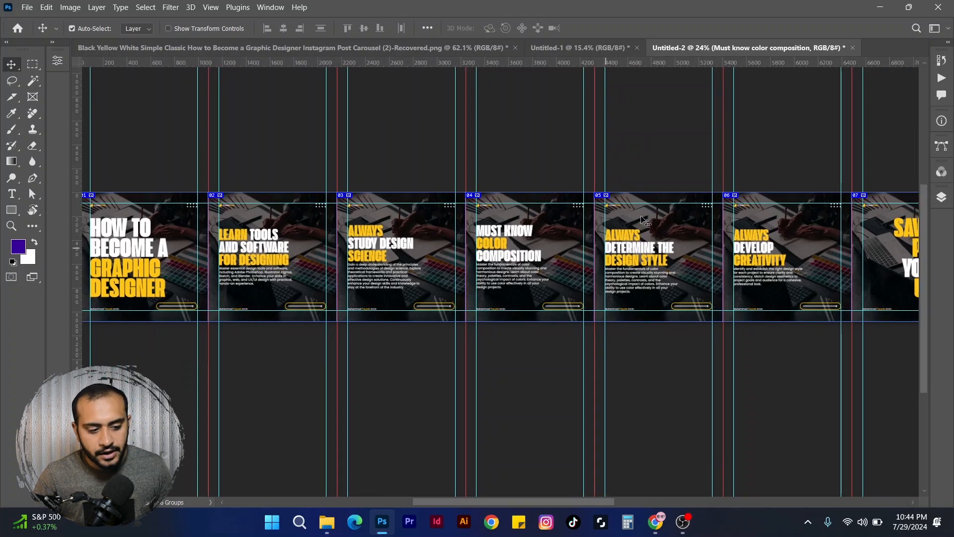
pyautogui.moveTo(664, 296); pyautogui.dragTo(608, 295)
pyautogui.moveTo(724, 283)
pyautogui.mouseDown()
pyautogui.moveTo(825, 271)
pyautogui.moveTo(711, 279)
pyautogui.mouseUp()
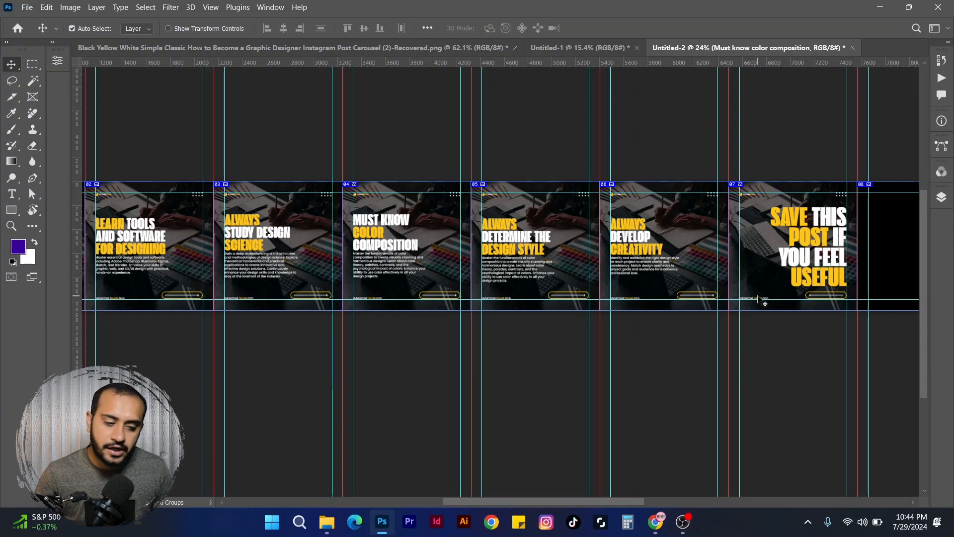
pyautogui.hscroll(-5, 659, 265)
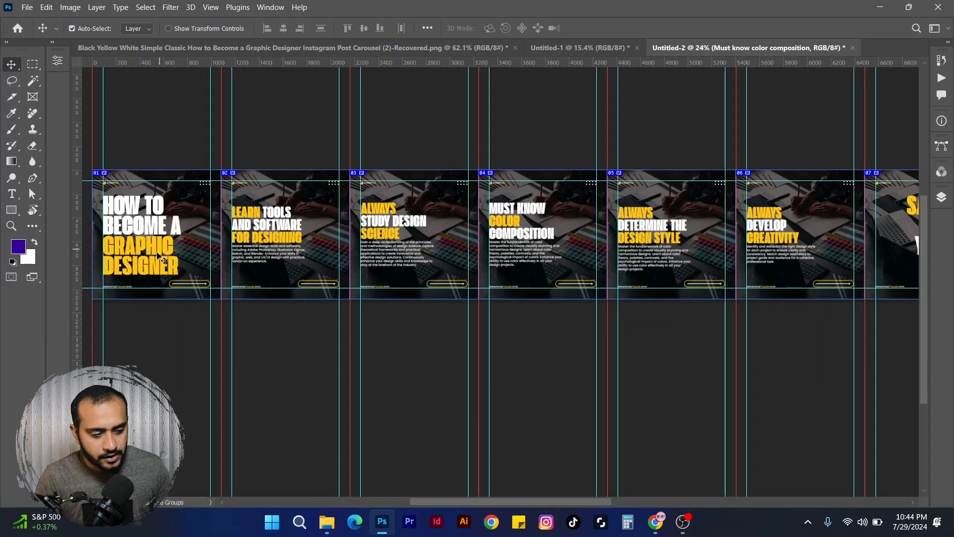
pyautogui.hscroll(6, 643, 261)
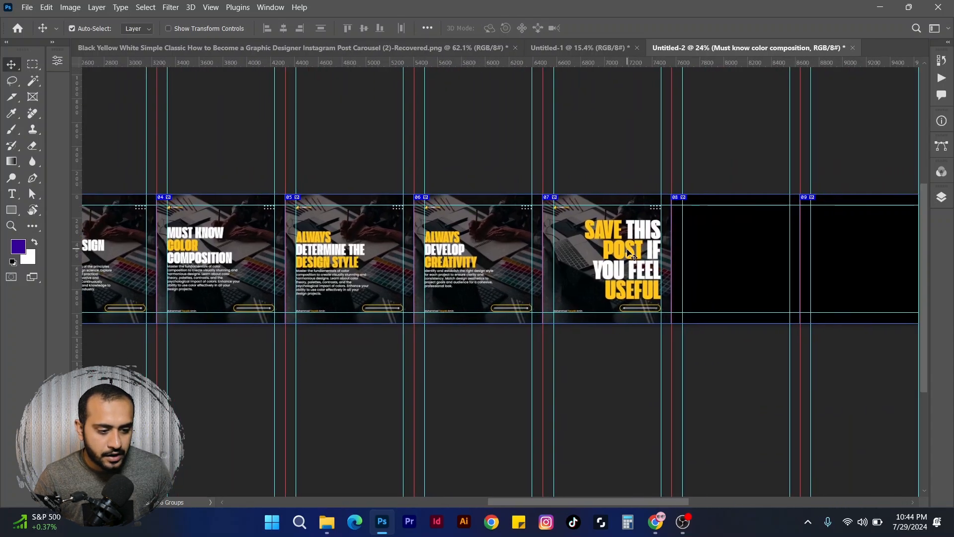
# Step: Set the whole heading on page 7 to white, hex ffffff
pyautogui.doubleClick(599, 237)
pyautogui.moveTo(586, 224); pyautogui.dragTo(495, 90)
pyautogui.click(497, 27)
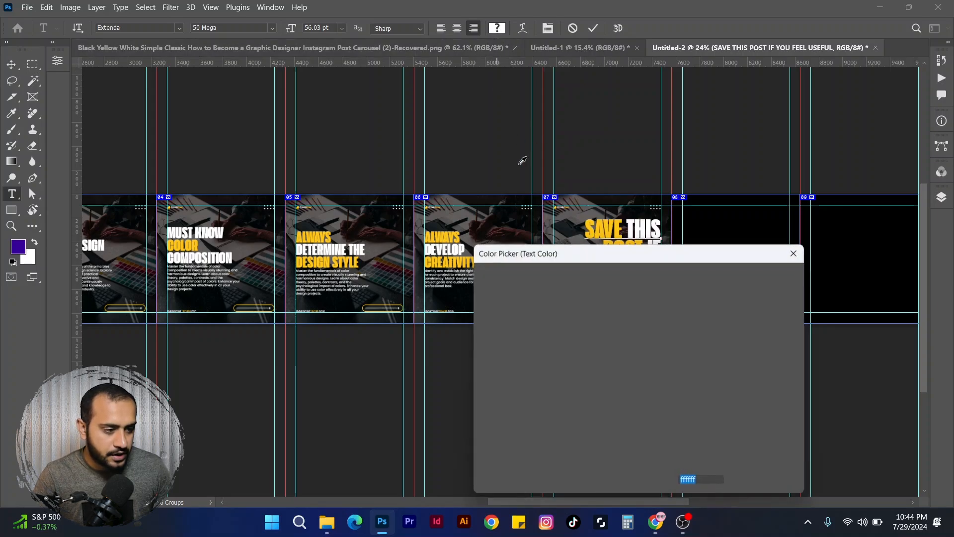
pyautogui.click(531, 311)
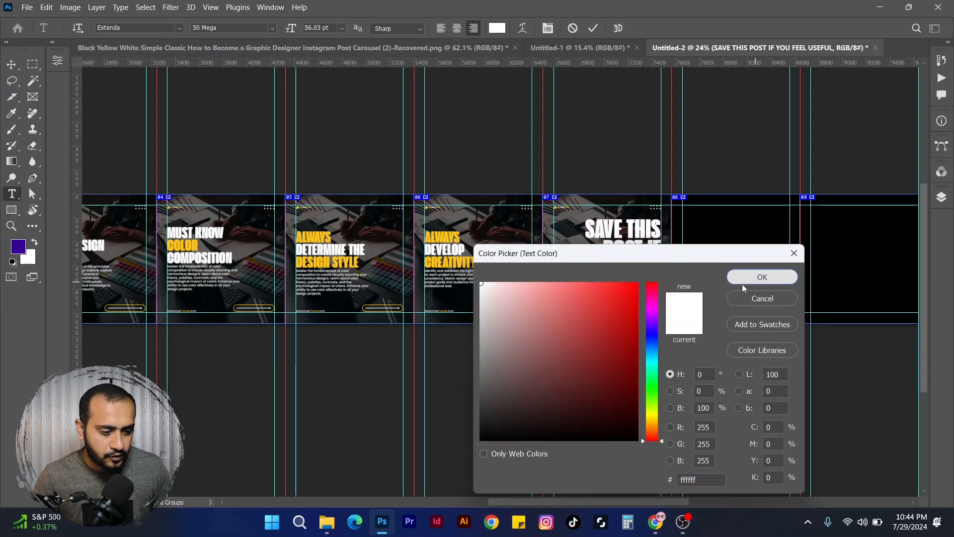
pyautogui.click(743, 282)
# Step: Color the words YOU FEEL USEFUL in page 7's heading yellow with ffc514 and commit the text
pyautogui.click(583, 282)
pyautogui.moveTo(594, 272); pyautogui.dragTo(667, 283)
pyautogui.click(497, 28)
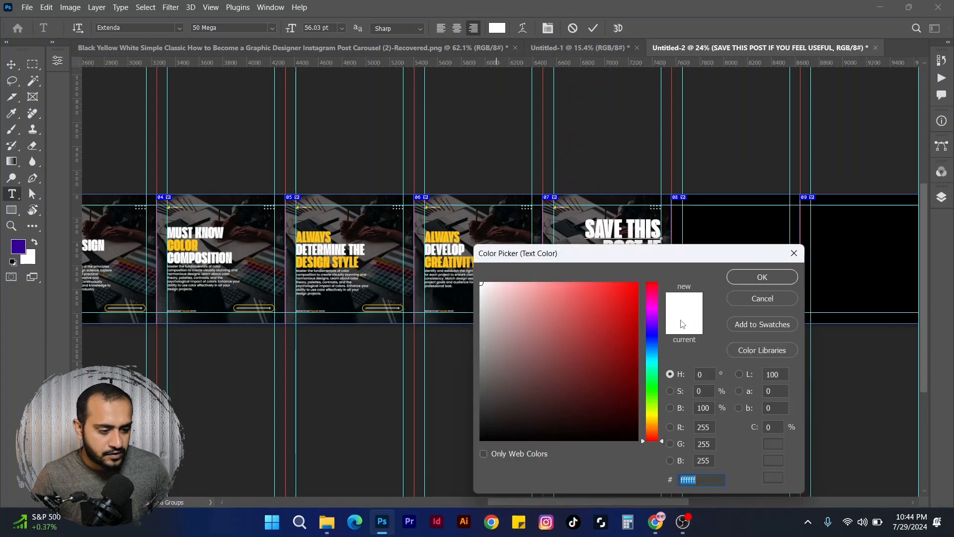
pyautogui.write('ffc514')
pyautogui.press('Return')
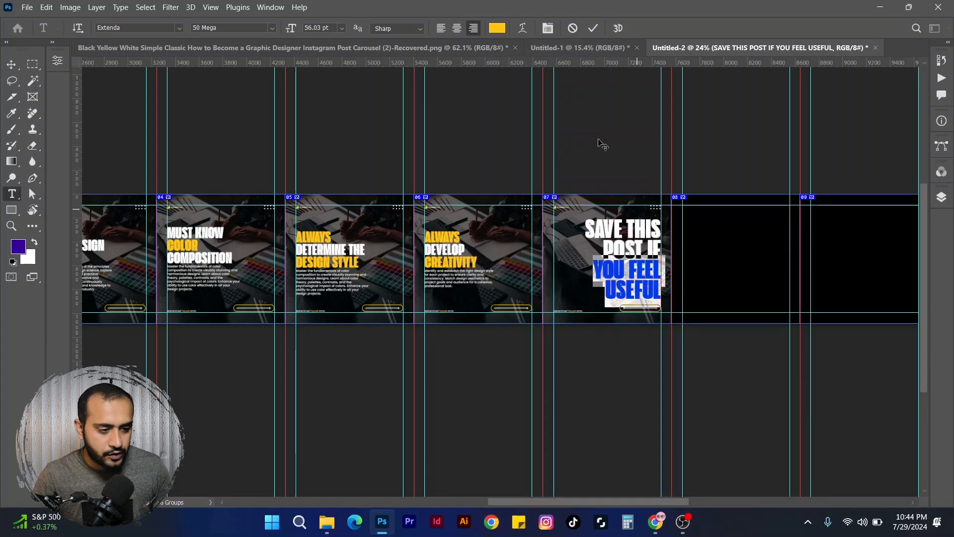
pyautogui.hotkey('ctrl', 'Return')
pyautogui.press('v')
# Step: Open a Save for Web export of the carousel, select all its slices in the preview and set the format to JPEG
pyautogui.hscroll(-5, 430, 159)
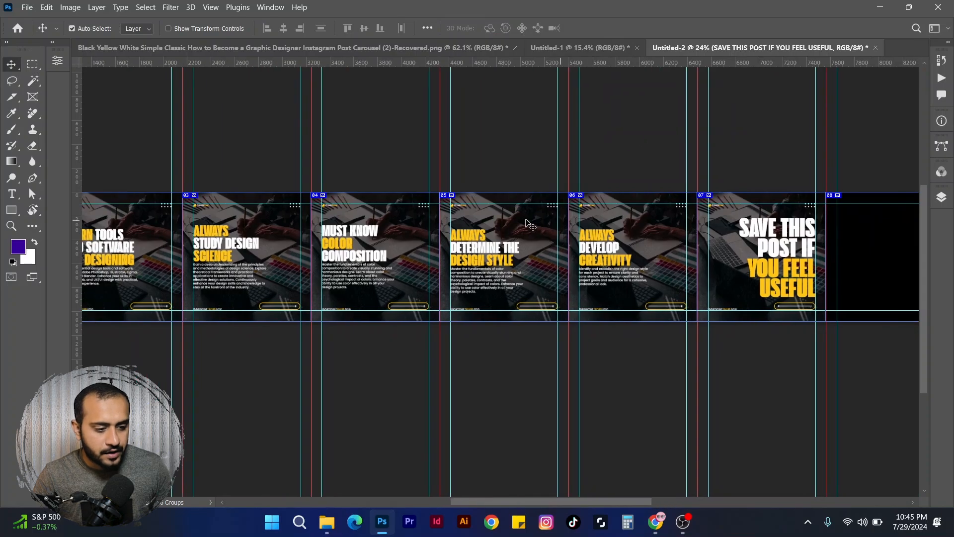
pyautogui.hscroll(-3, 534, 171)
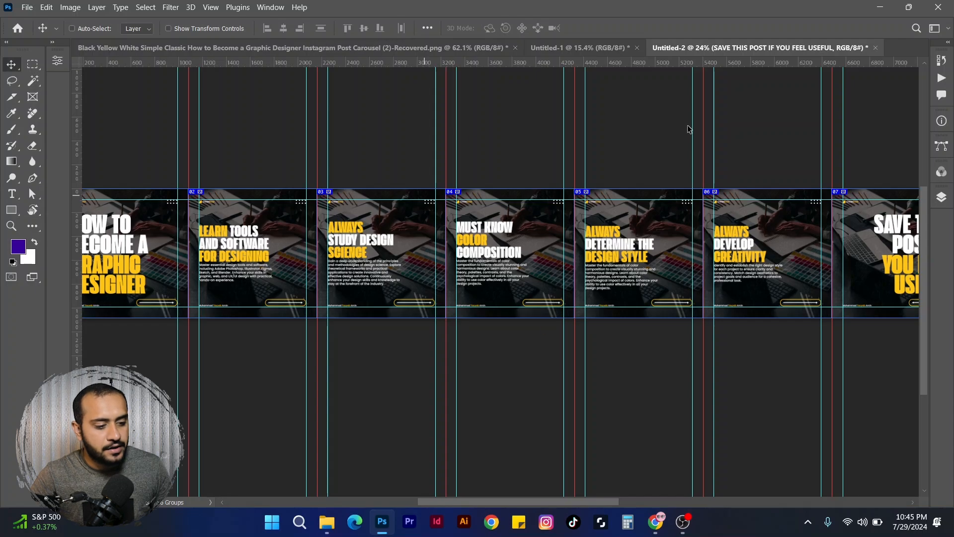
pyautogui.hotkey('ctrl', 'alt', 'shift', 's')
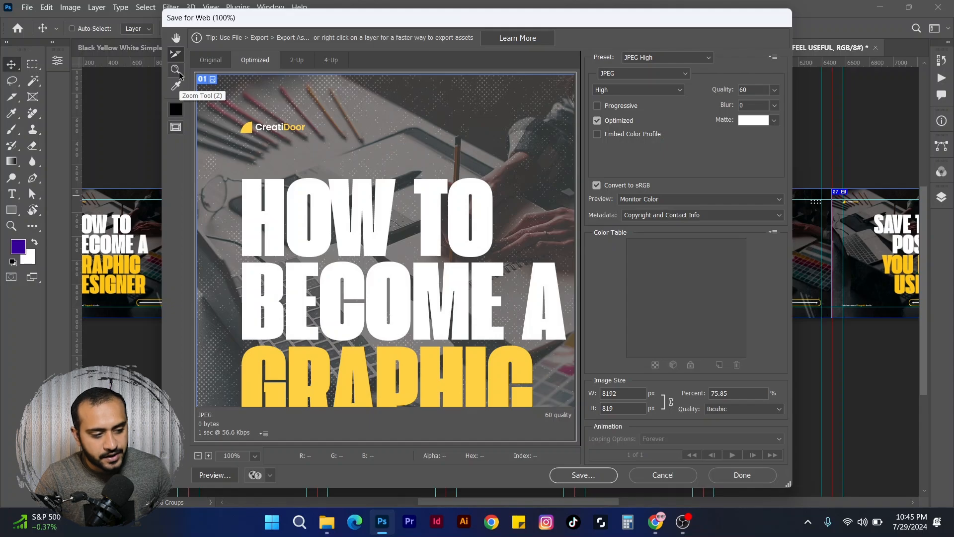
pyautogui.click(197, 455)
pyautogui.click(197, 456)
pyautogui.click(198, 456)
pyautogui.click(199, 457)
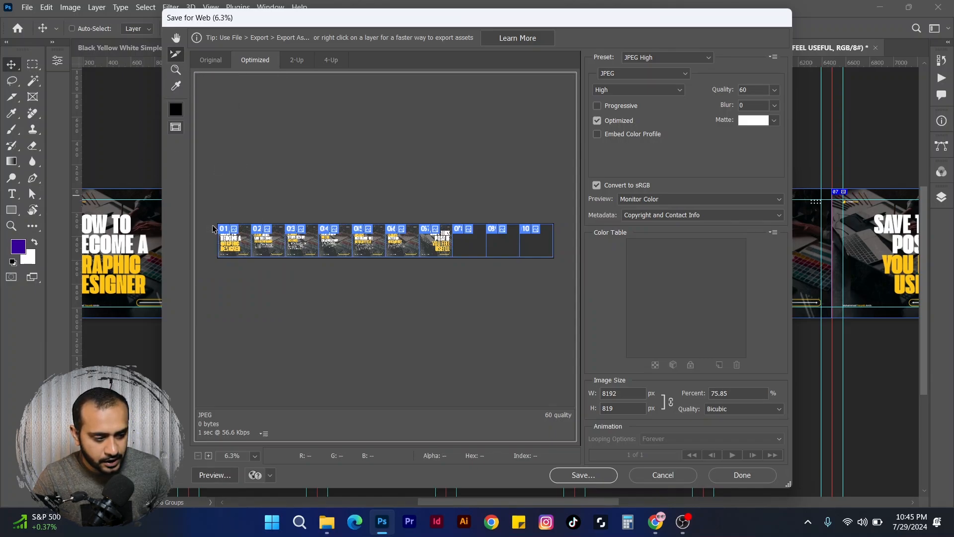
pyautogui.moveTo(254, 222); pyautogui.dragTo(559, 269)
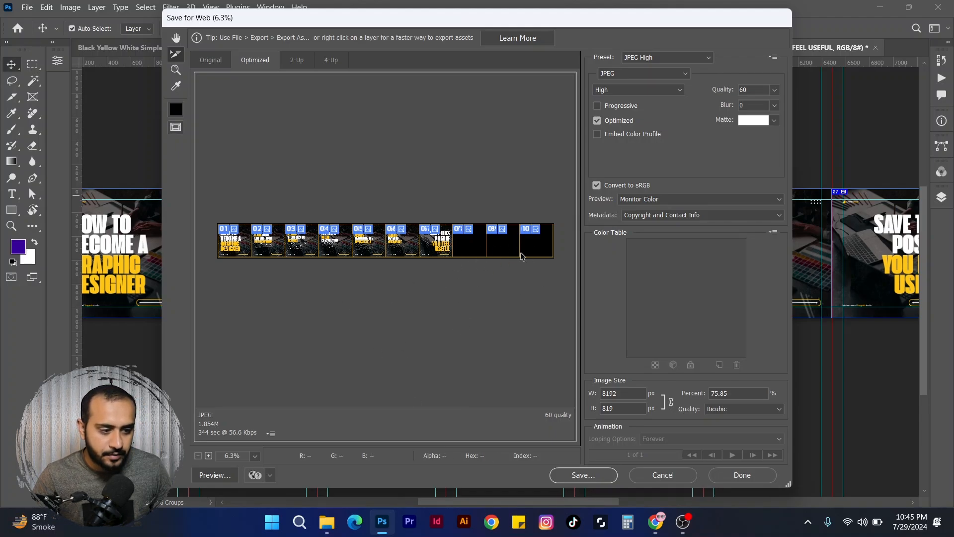
pyautogui.click(673, 78)
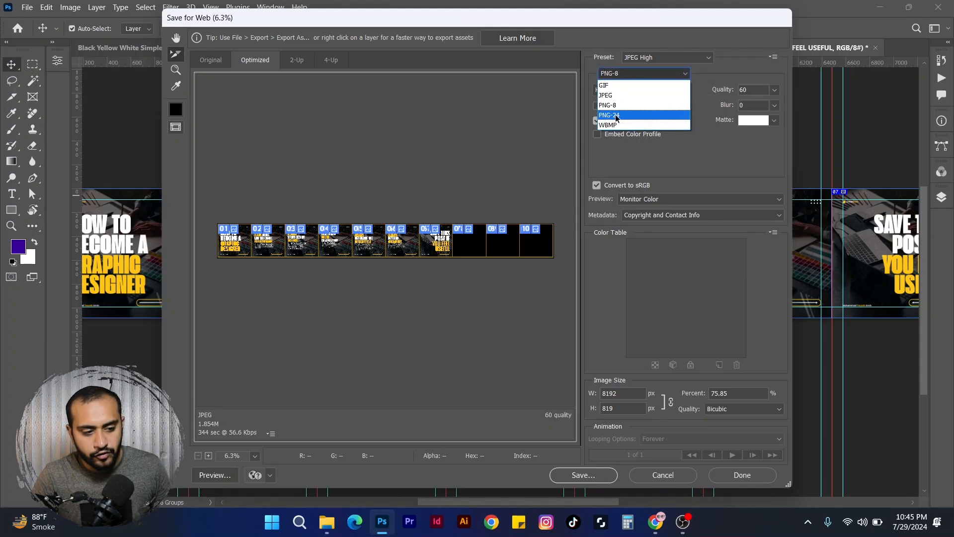
pyautogui.click(643, 95)
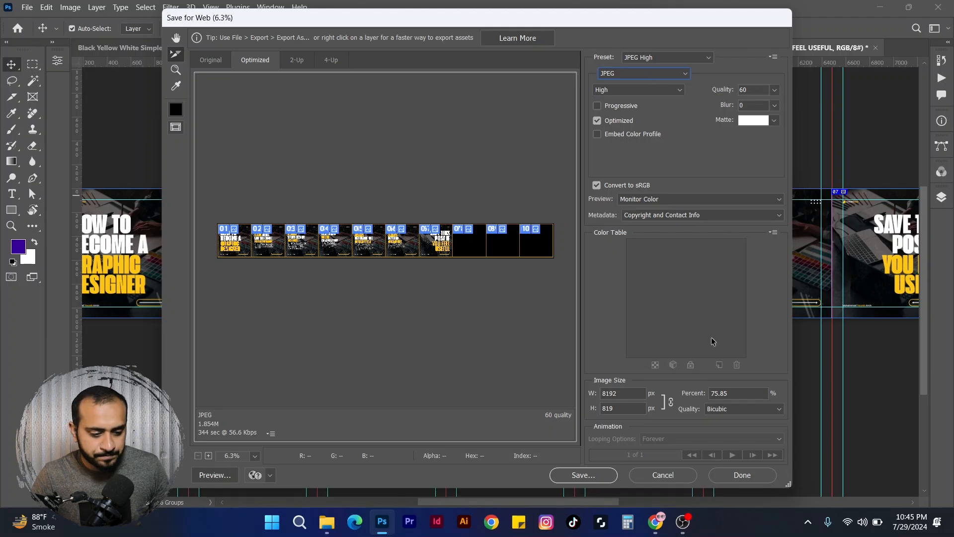
# Step: Save all slices as Untitled-2.jpg in the CARsoual folder on New Volume D (D:)
pyautogui.click(584, 475)
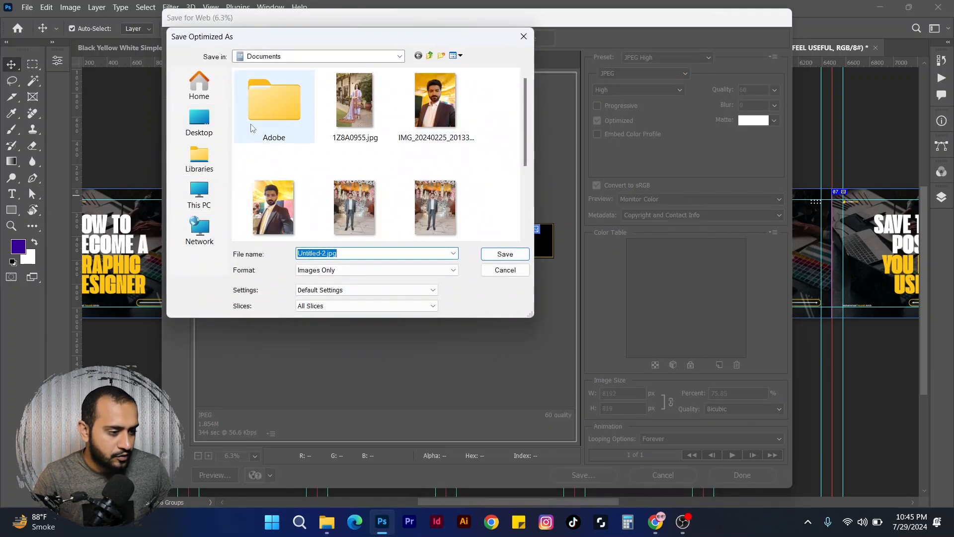
pyautogui.scroll(-3, 259, 149)
pyautogui.click(203, 202)
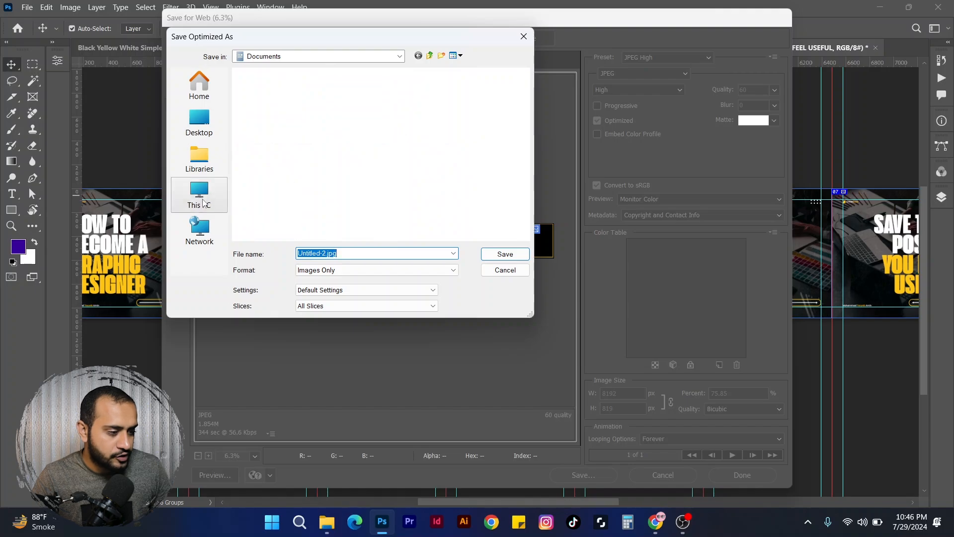
pyautogui.click(436, 110)
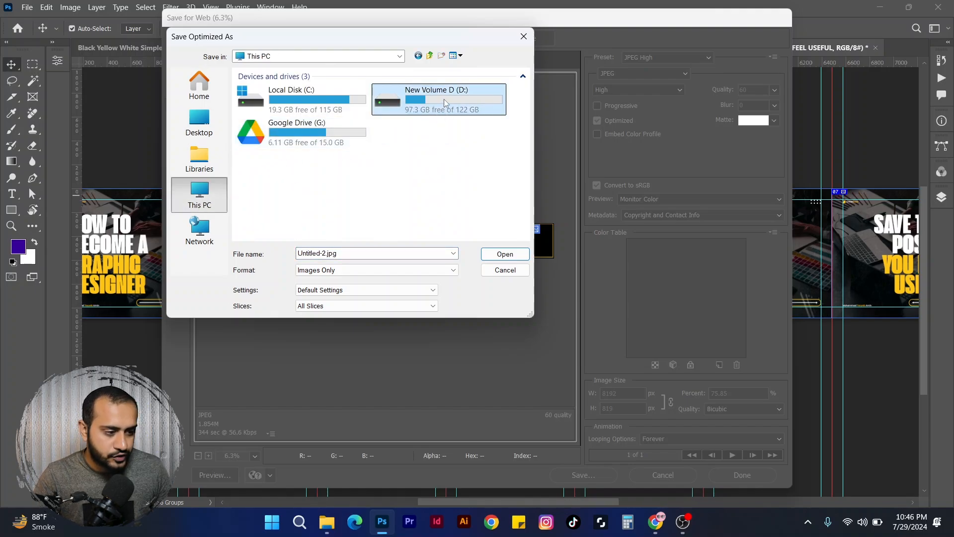
pyautogui.doubleClick(444, 100)
pyautogui.scroll(-3, 491, 146)
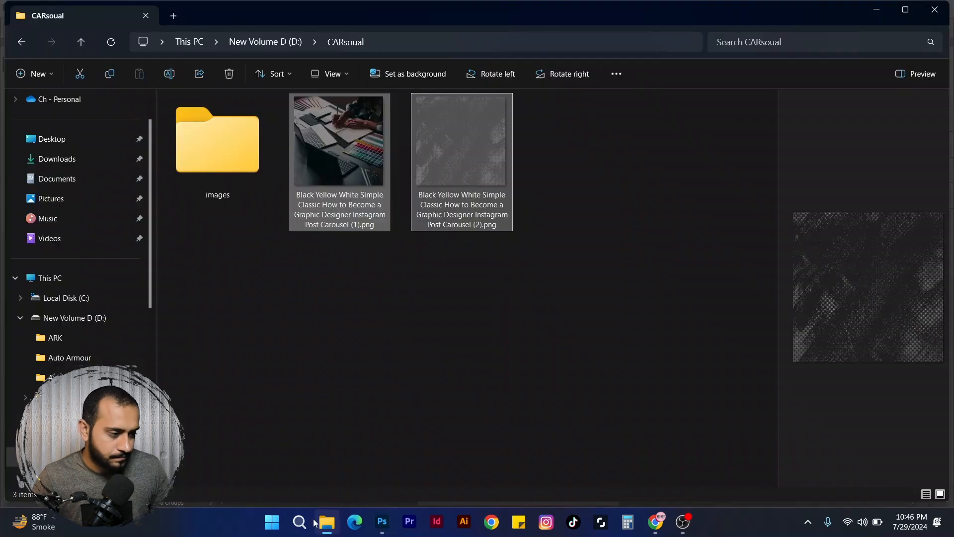
# Step: Delete the blank slices Untitled-2_08.jpg, Untitled-2_09.jpg and Untitled-2_10.jpg from the images folder inside CARsoual
pyautogui.doubleClick(215, 143)
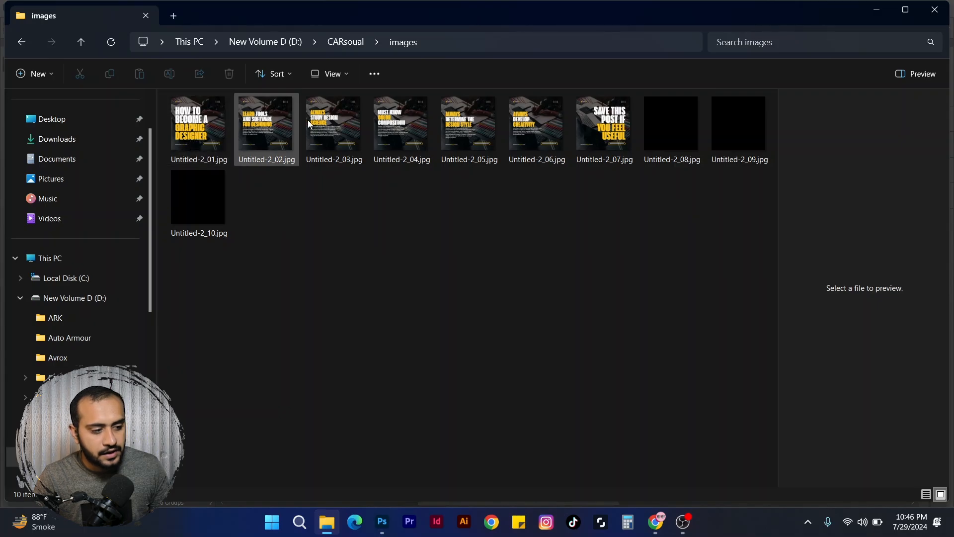
pyautogui.click(669, 133)
pyautogui.keyDown('ctrl'); pyautogui.click(210, 211); pyautogui.keyUp('ctrl')
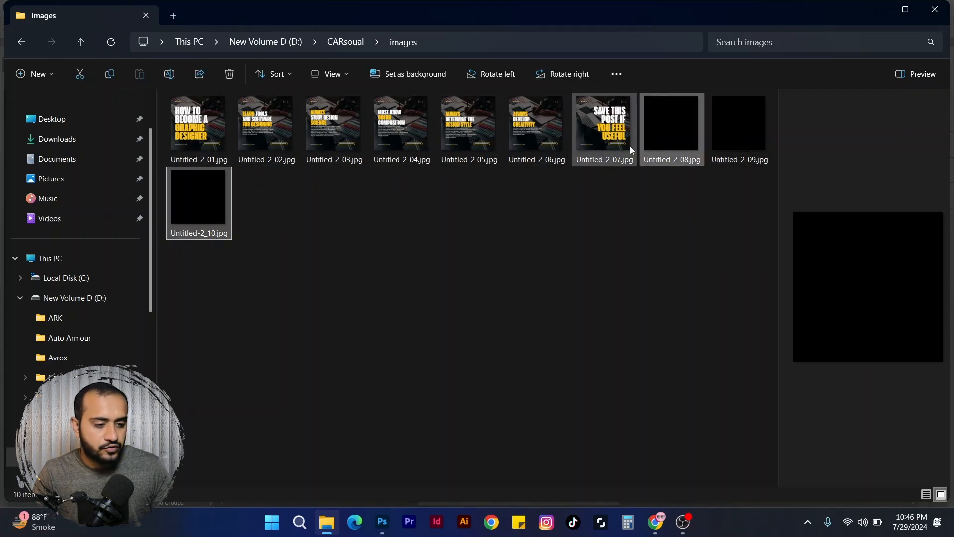
pyautogui.keyDown('ctrl'); pyautogui.click(744, 130); pyautogui.keyUp('ctrl')
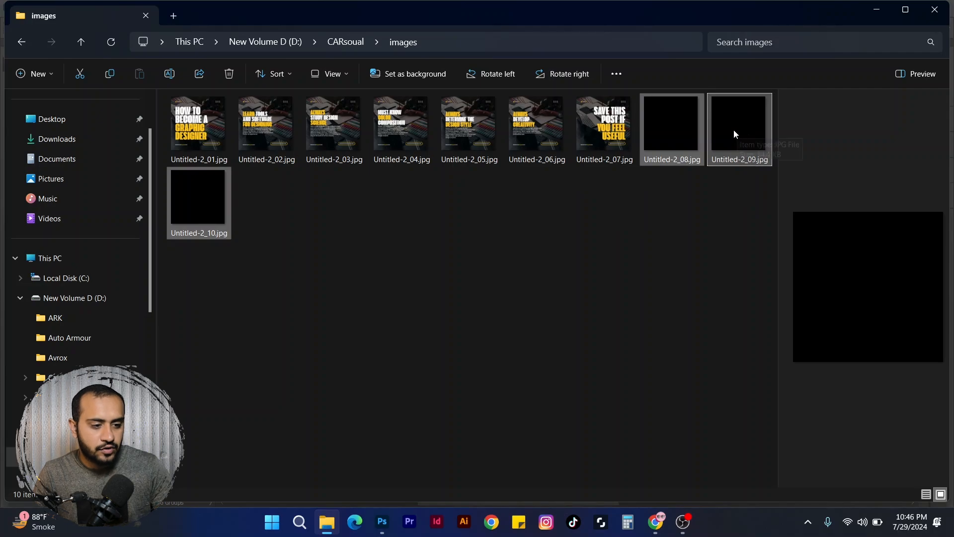
pyautogui.press('Delete')
pyautogui.moveTo(674, 122); pyautogui.dragTo(185, 206)
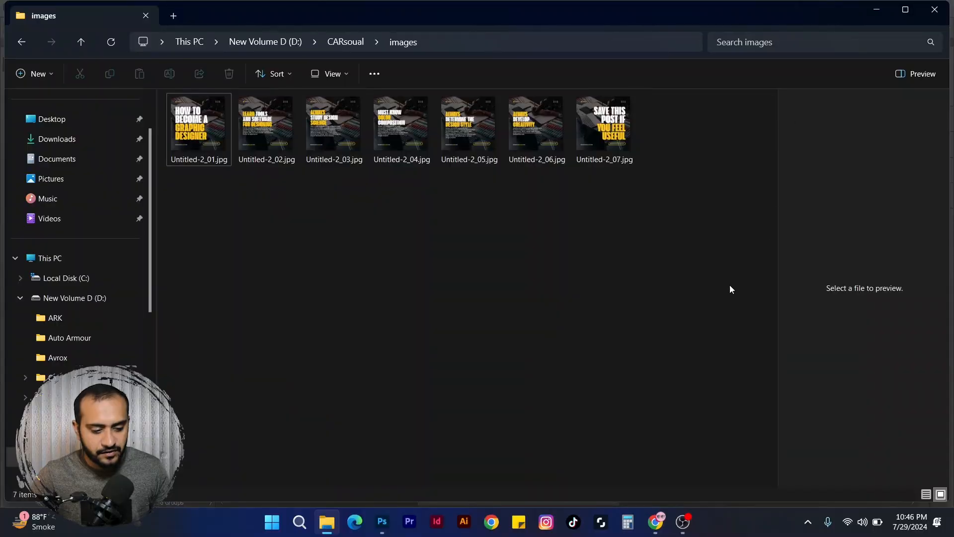
# Step: Switch to Photoshop and save the carousel document as gd.psd in the CARsoual folder on New Volume D (D:)
pyautogui.click(382, 521)
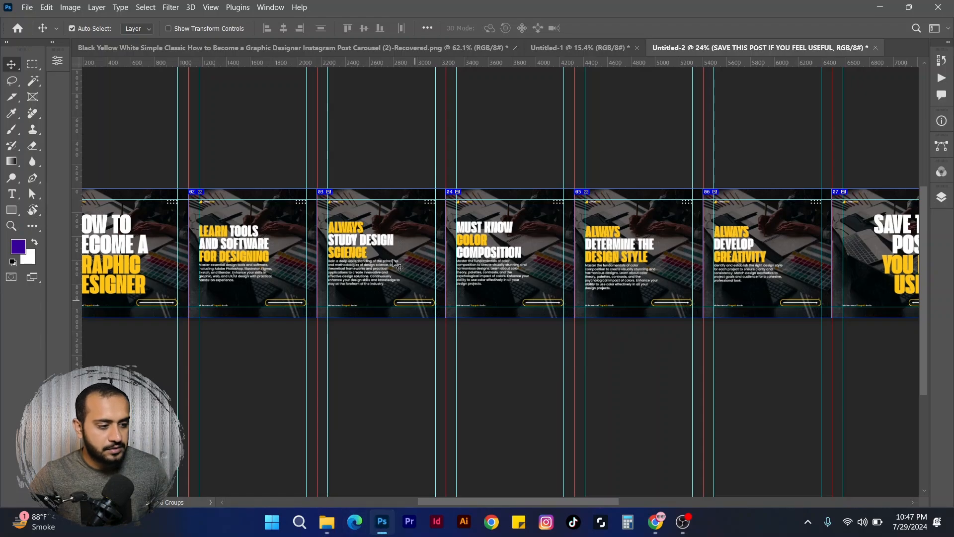
pyautogui.hotkey('ctrl', 's')
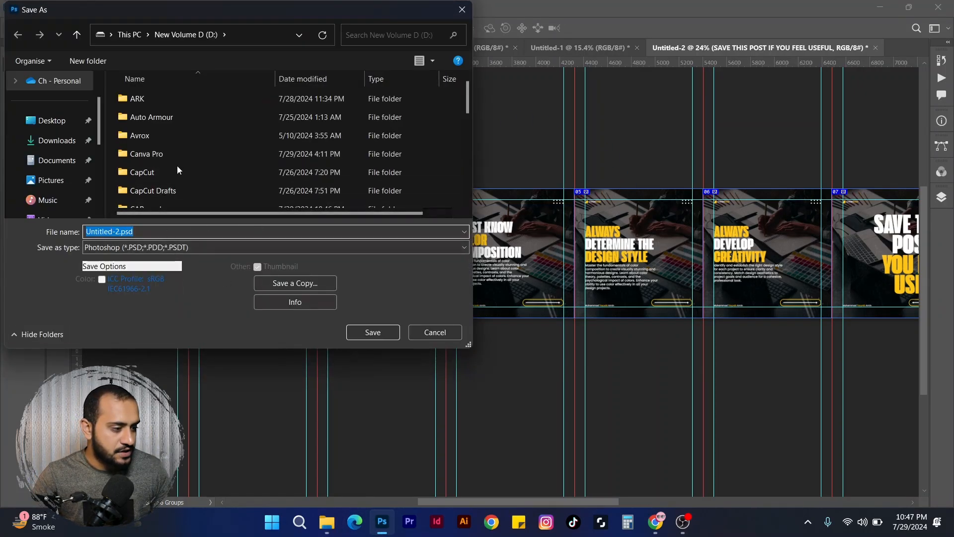
pyautogui.moveTo(468, 97); pyautogui.dragTo(470, 122)
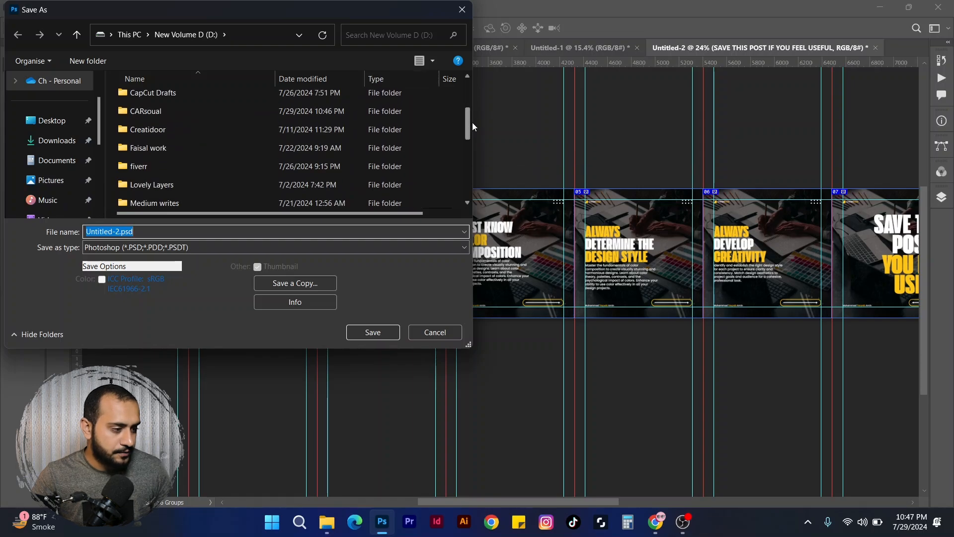
pyautogui.doubleClick(156, 109)
pyautogui.click(171, 231)
pyautogui.write('gd')
pyautogui.press('Return')
pyautogui.press('Return')
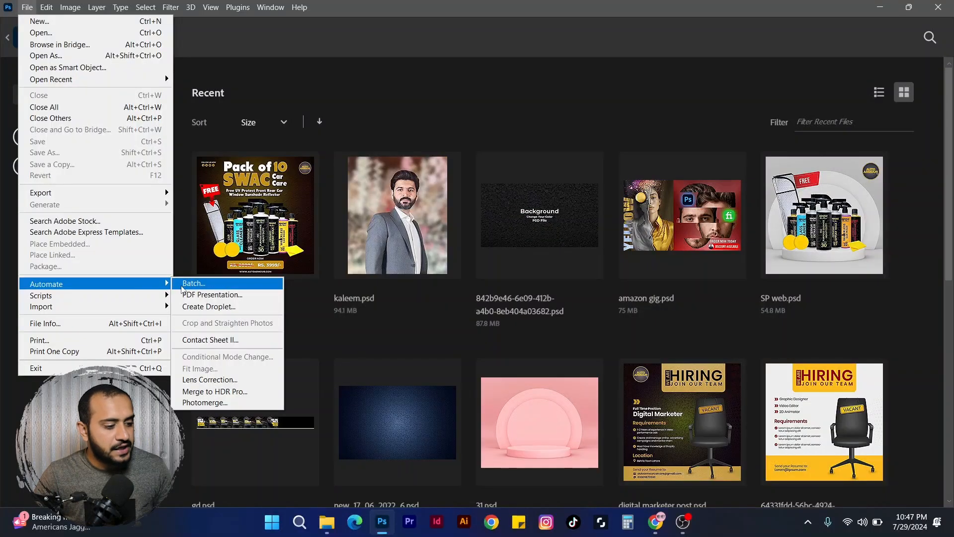
# Step: Start a PDF Presentation and add Untitled-2_01.jpg through Untitled-2_07.jpg from the CARsoual images folder as source files
pyautogui.click(206, 296)
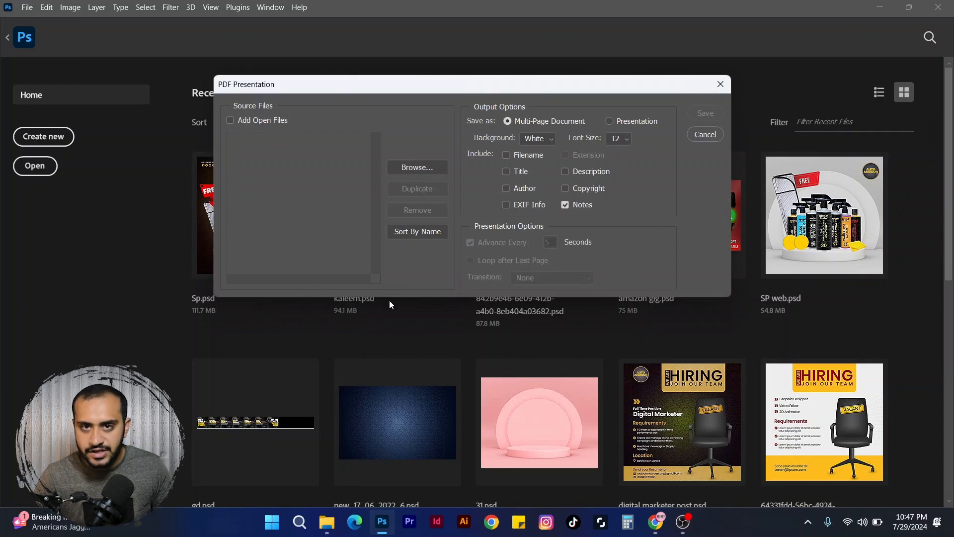
pyautogui.click(428, 168)
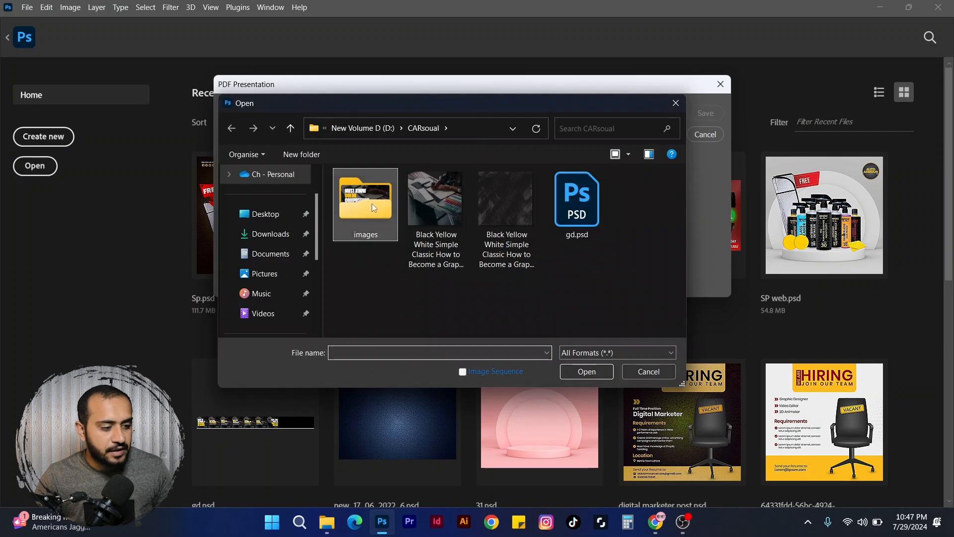
pyautogui.doubleClick(372, 204)
pyautogui.click(348, 209)
pyautogui.keyDown('shift'); pyautogui.click(420, 251); pyautogui.keyUp('shift')
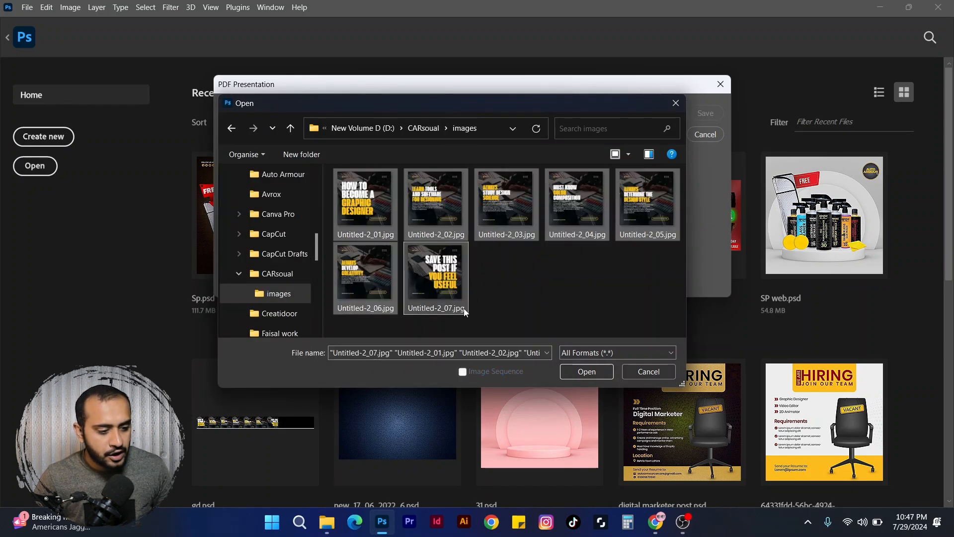
pyautogui.click(585, 372)
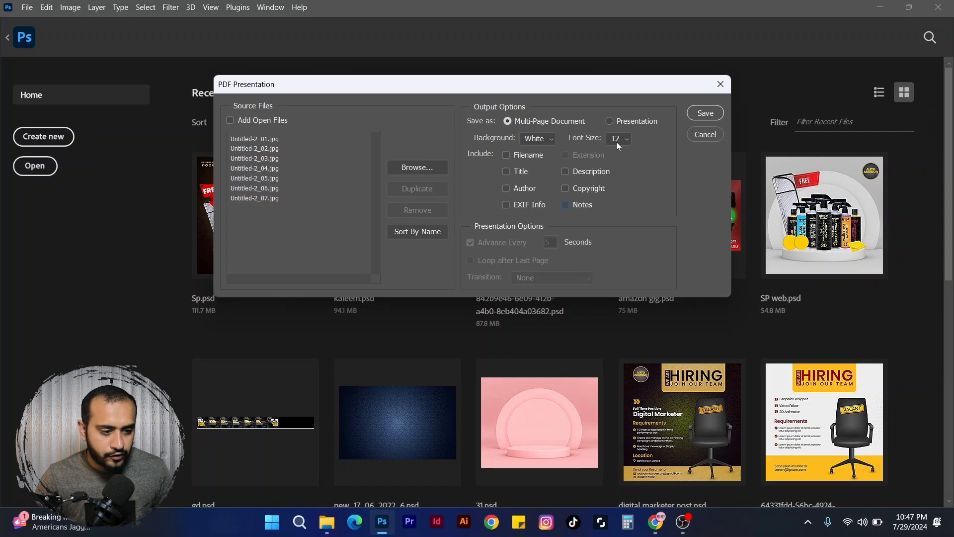
# Step: Save the presentation as a multi-page PDF named gd in the CARsoual folder on New Volume D (D:)
pyautogui.click(714, 119)
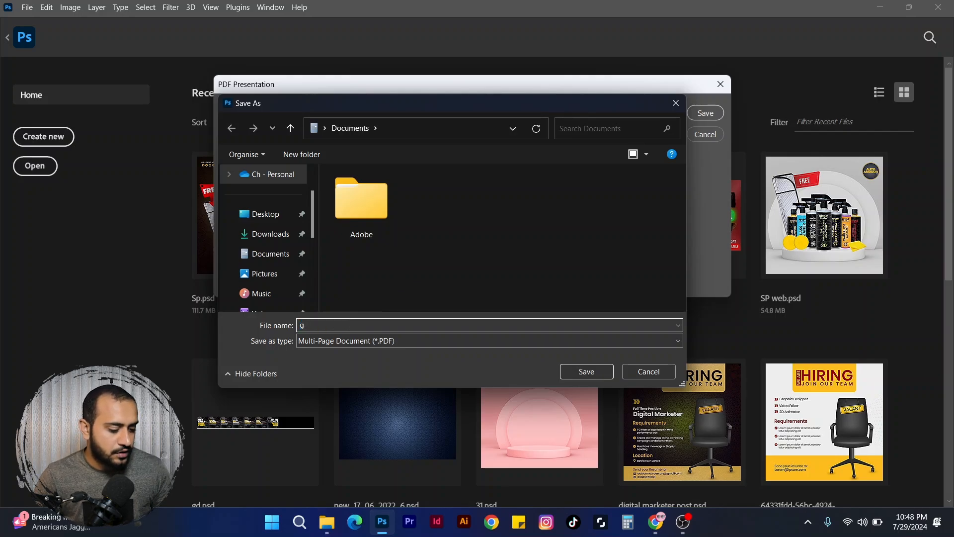
pyautogui.scroll(-5, 316, 215)
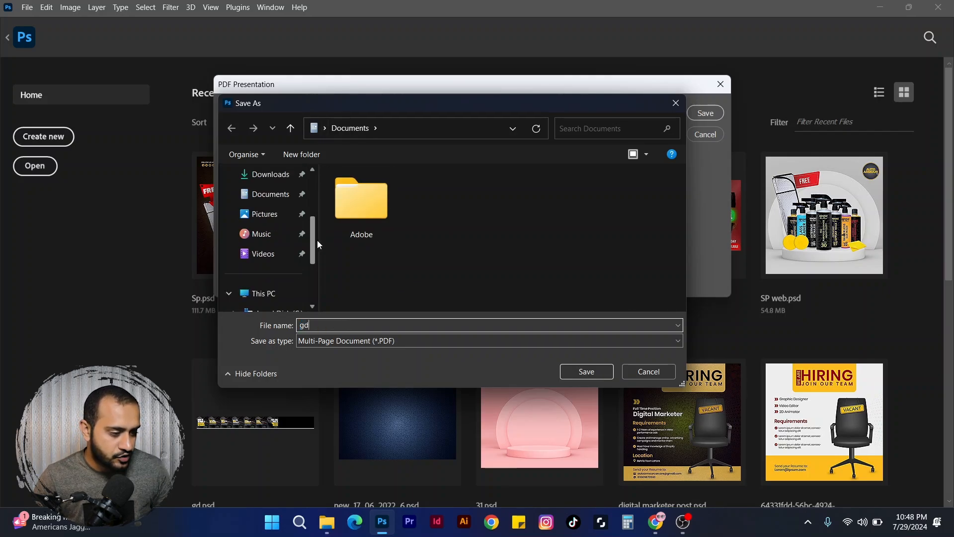
pyautogui.click(279, 273)
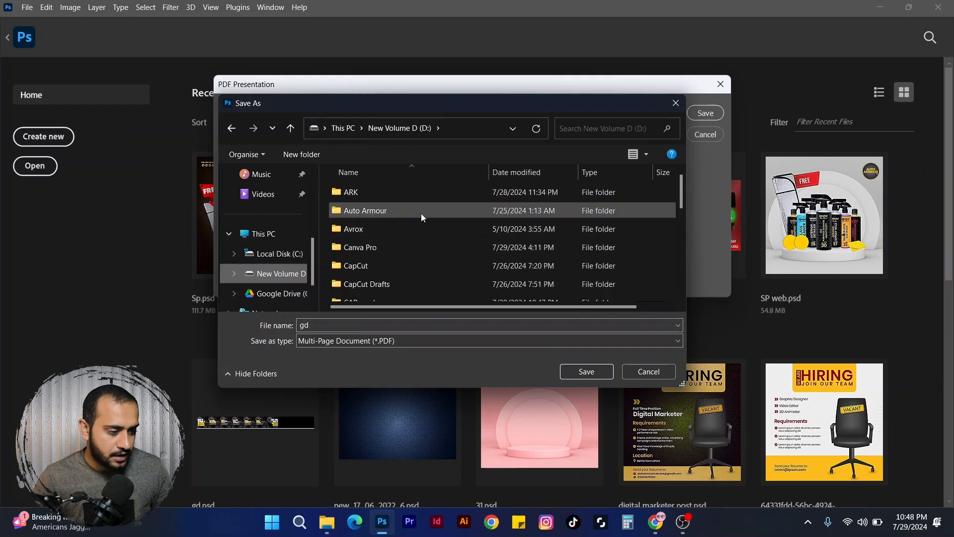
pyautogui.doubleClick(384, 294)
pyautogui.click(586, 371)
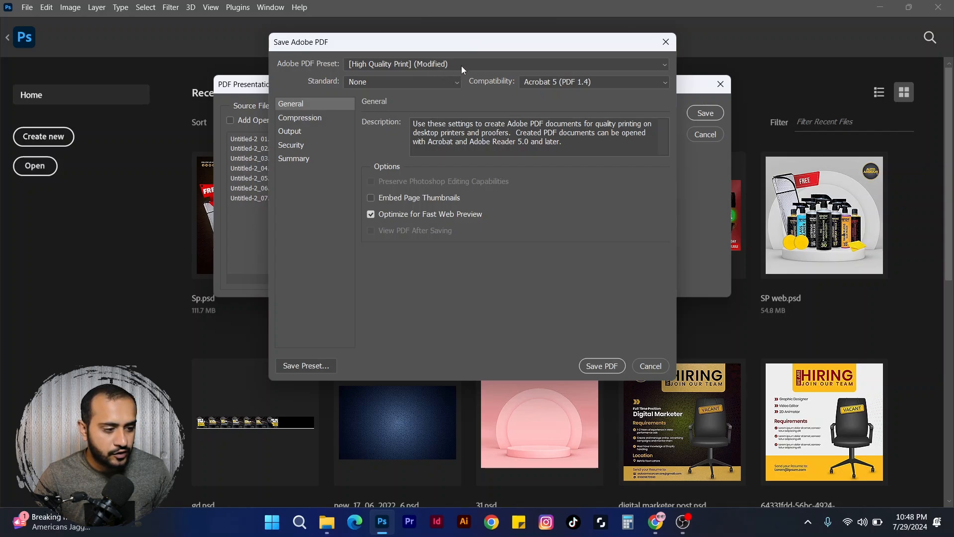
# Step: Keep the High Quality Print preset for the Adobe PDF and save it
pyautogui.click(465, 63)
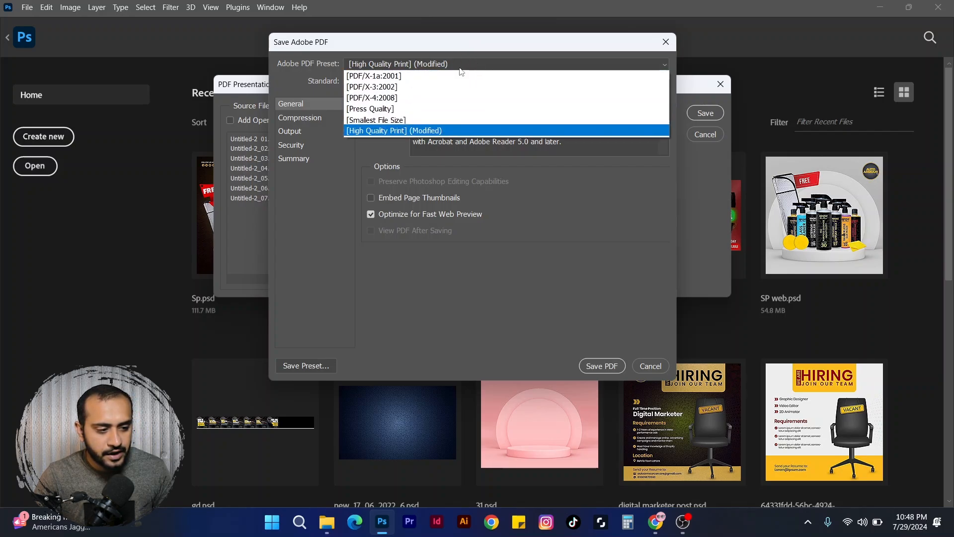
pyautogui.click(434, 142)
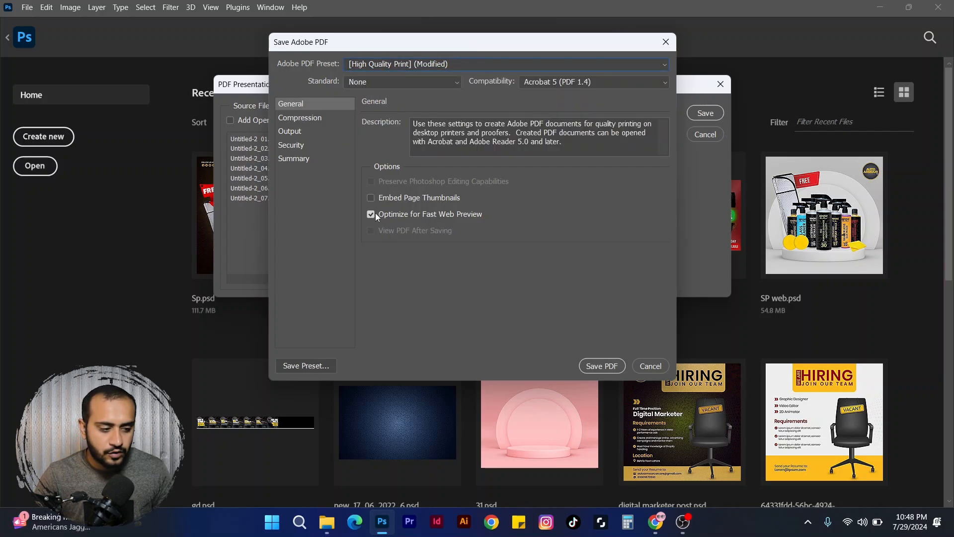
pyautogui.click(602, 366)
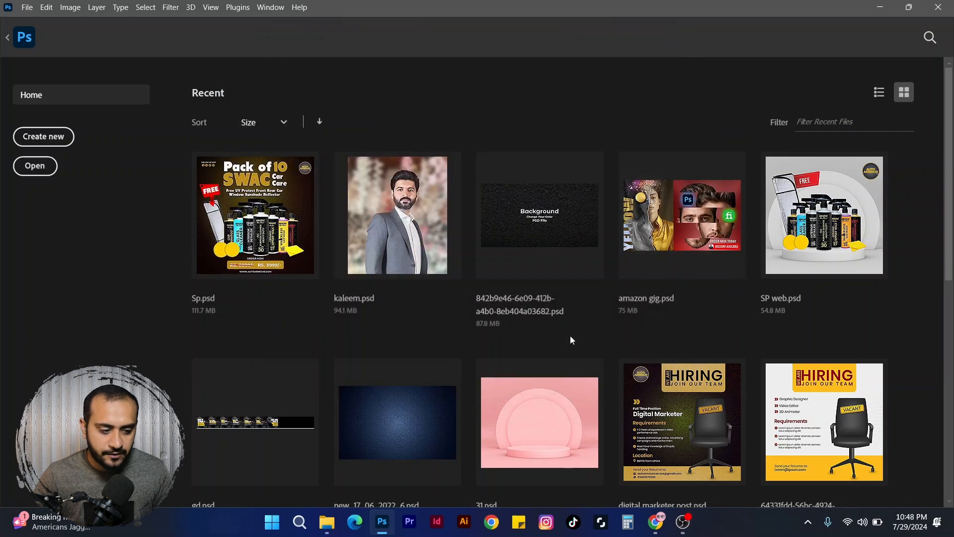
# Step: Switch to File Explorer, open gd.pdf from the CARsoual folder in Chrome and look through its carousel pages
pyautogui.click(329, 526)
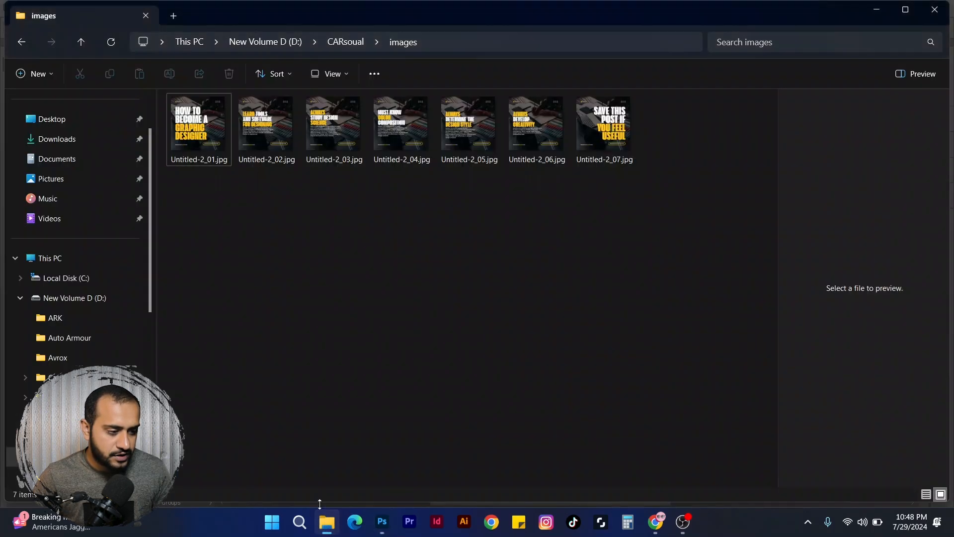
pyautogui.click(81, 42)
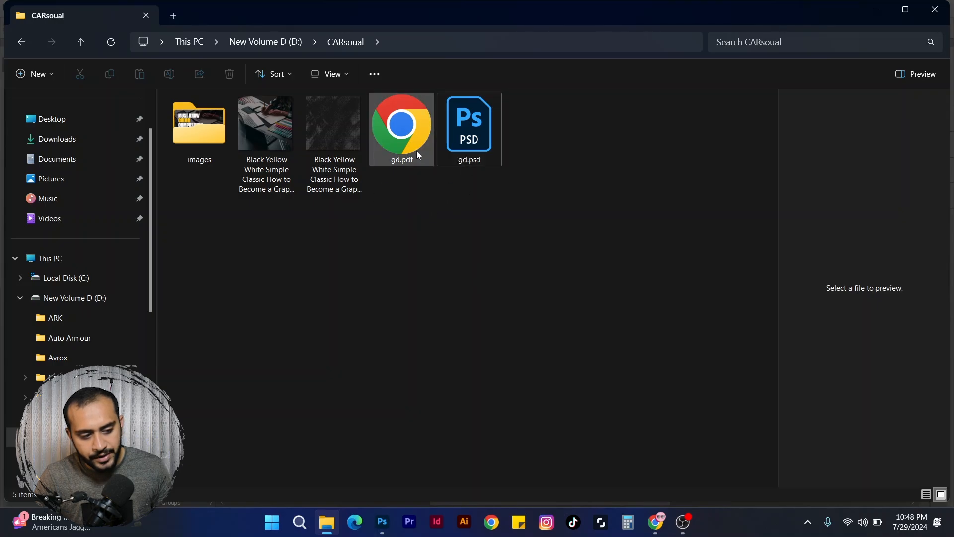
pyautogui.click(381, 523)
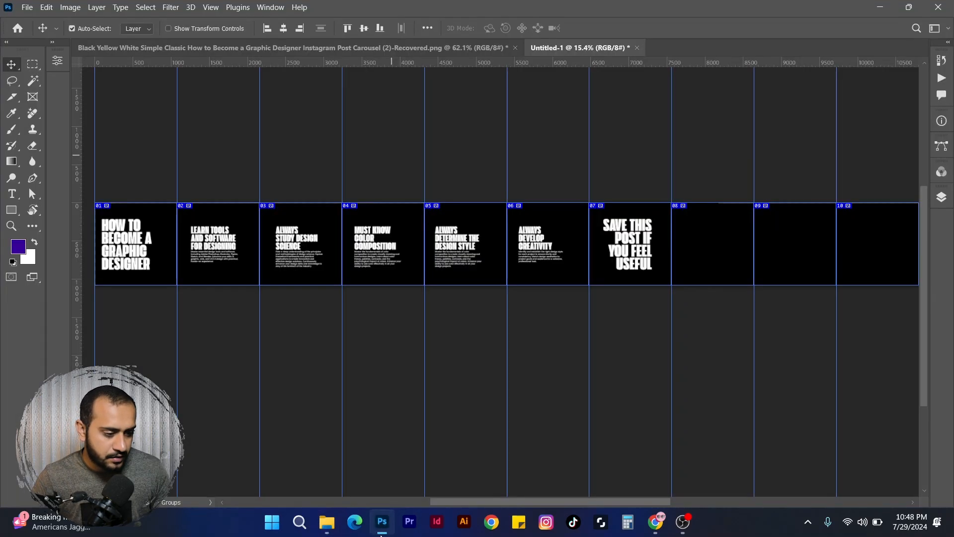
pyautogui.click(382, 522)
pyautogui.click(408, 125)
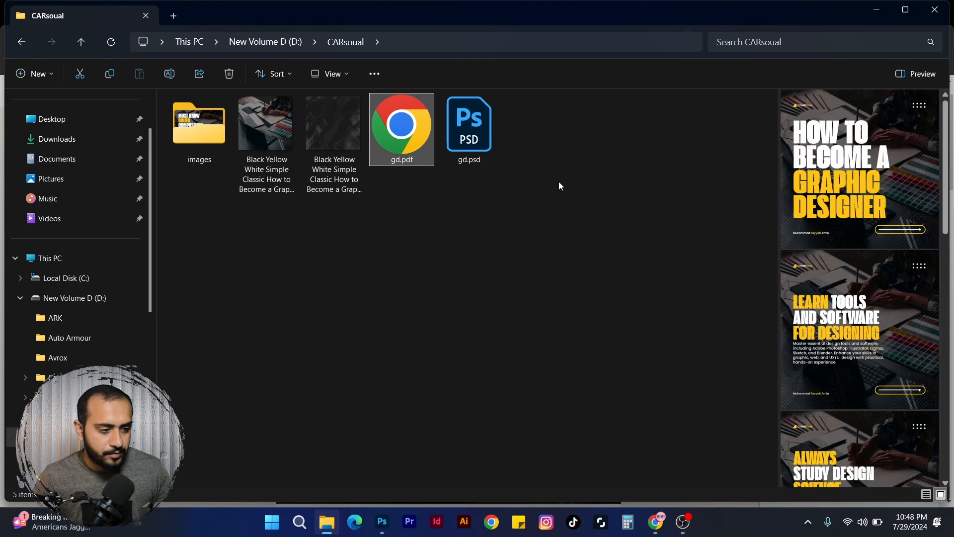
pyautogui.doubleClick(420, 136)
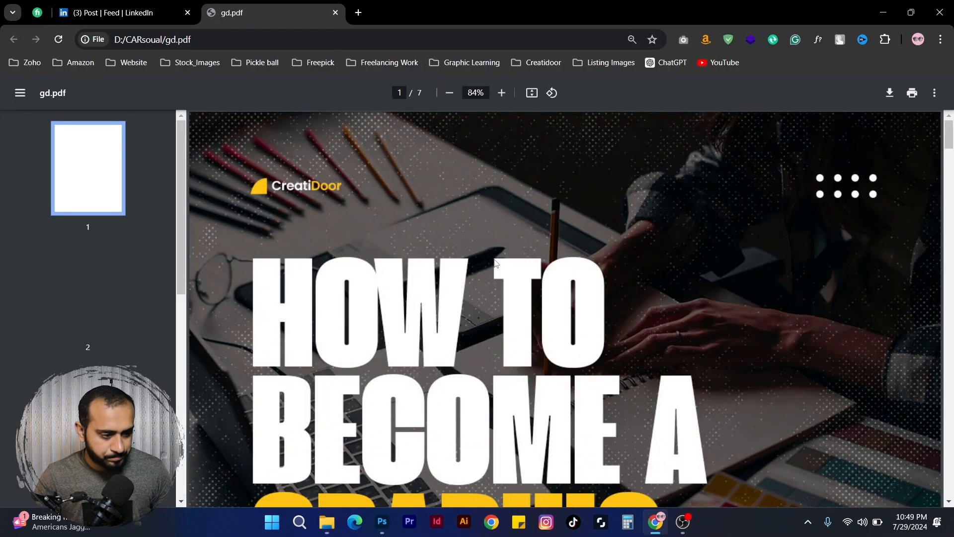
pyautogui.scroll(-15, 494, 253)
pyautogui.scroll(-8, 482, 263)
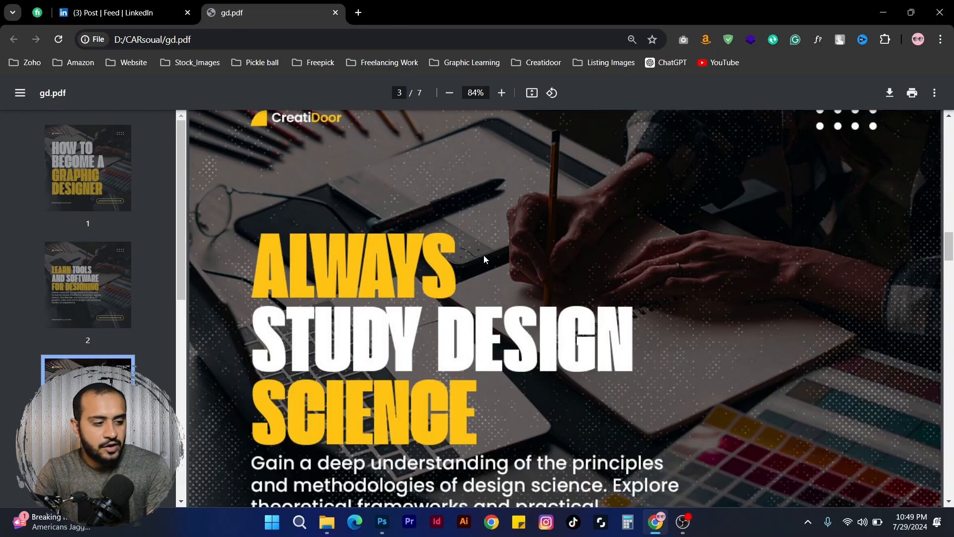